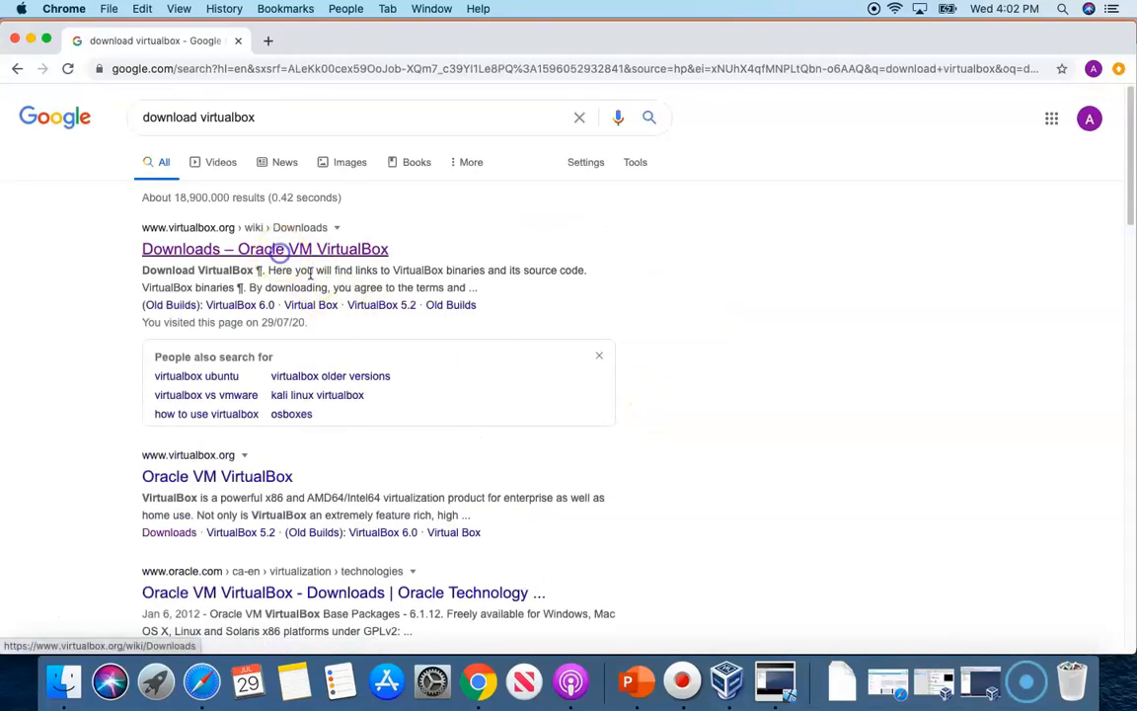
# Open the Oracle VirtualBox Downloads result from the 'download virtualbox' search
pyautogui.click(287, 248)
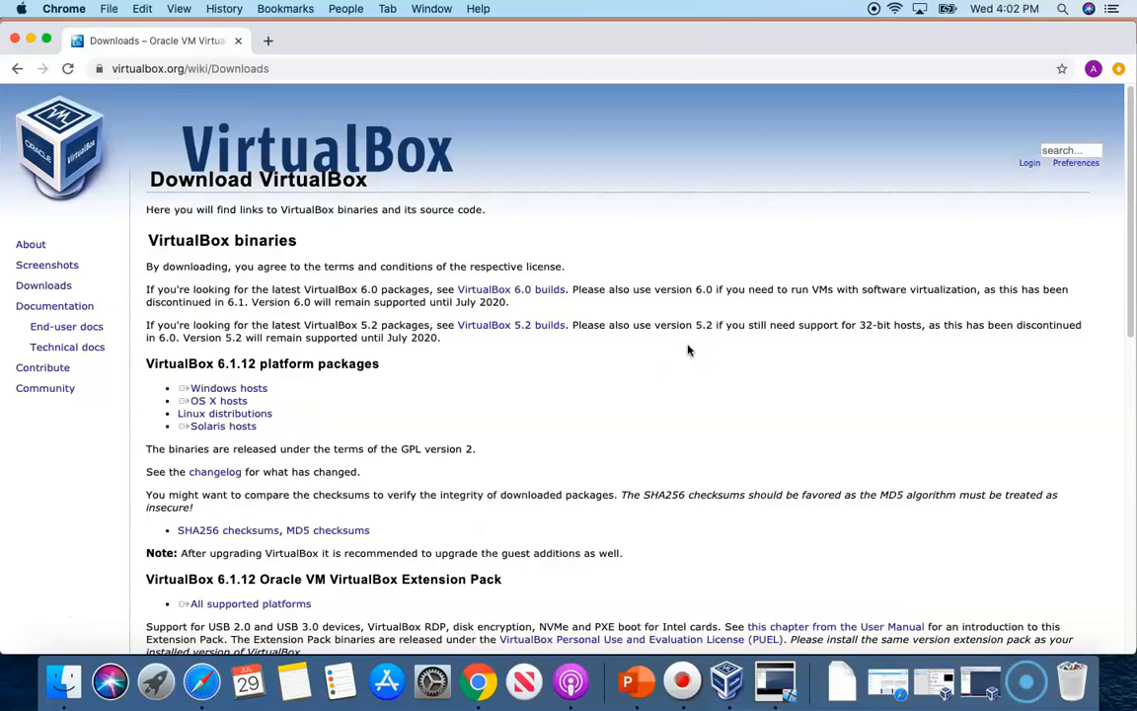
# Download and open the VirtualBox 6.1.12 OS X hosts .dmg, then start a new tab
pyautogui.click(219, 401)
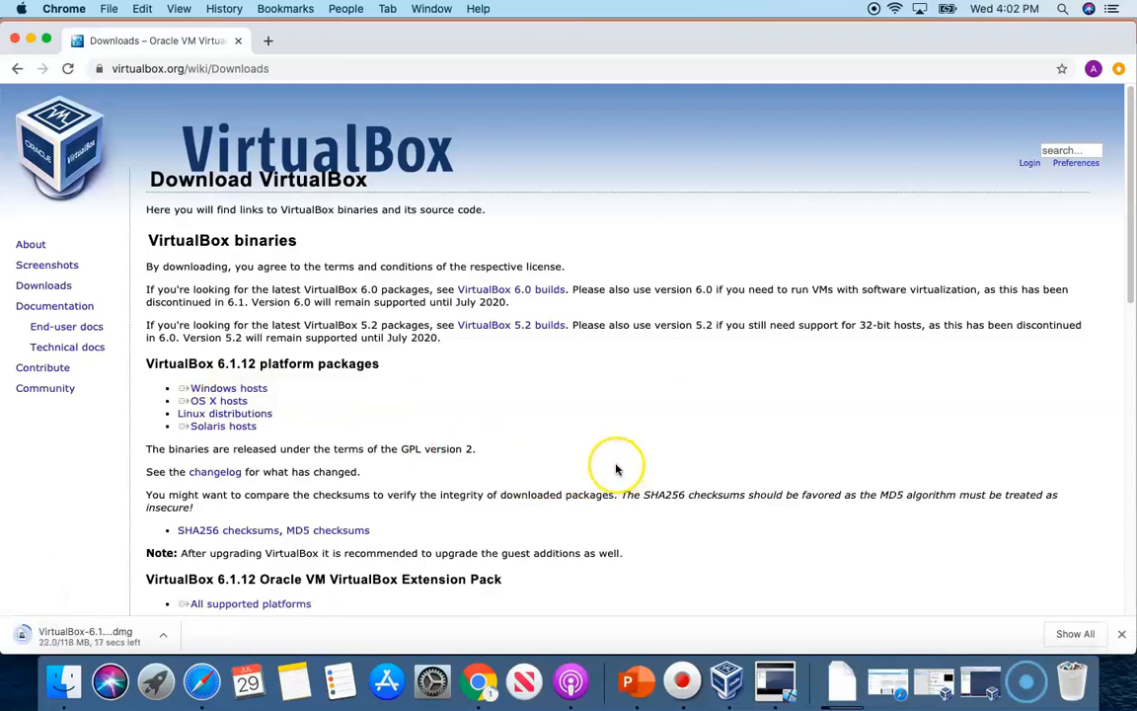
pyautogui.click(30, 624)
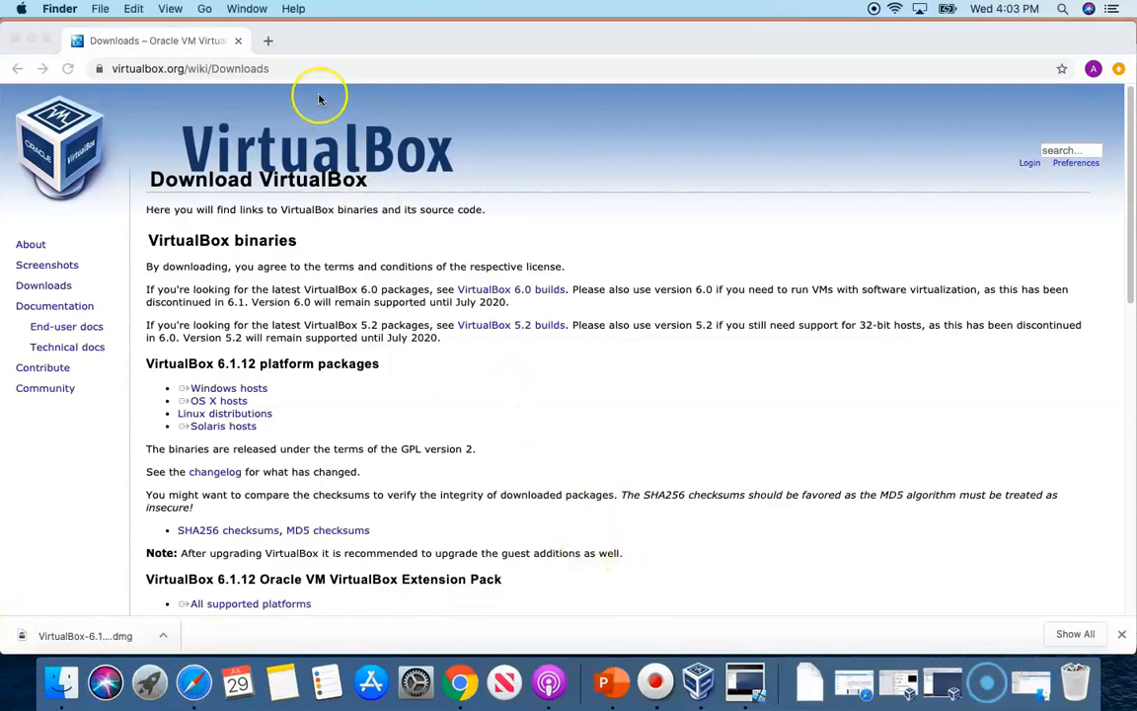
pyautogui.click(269, 40)
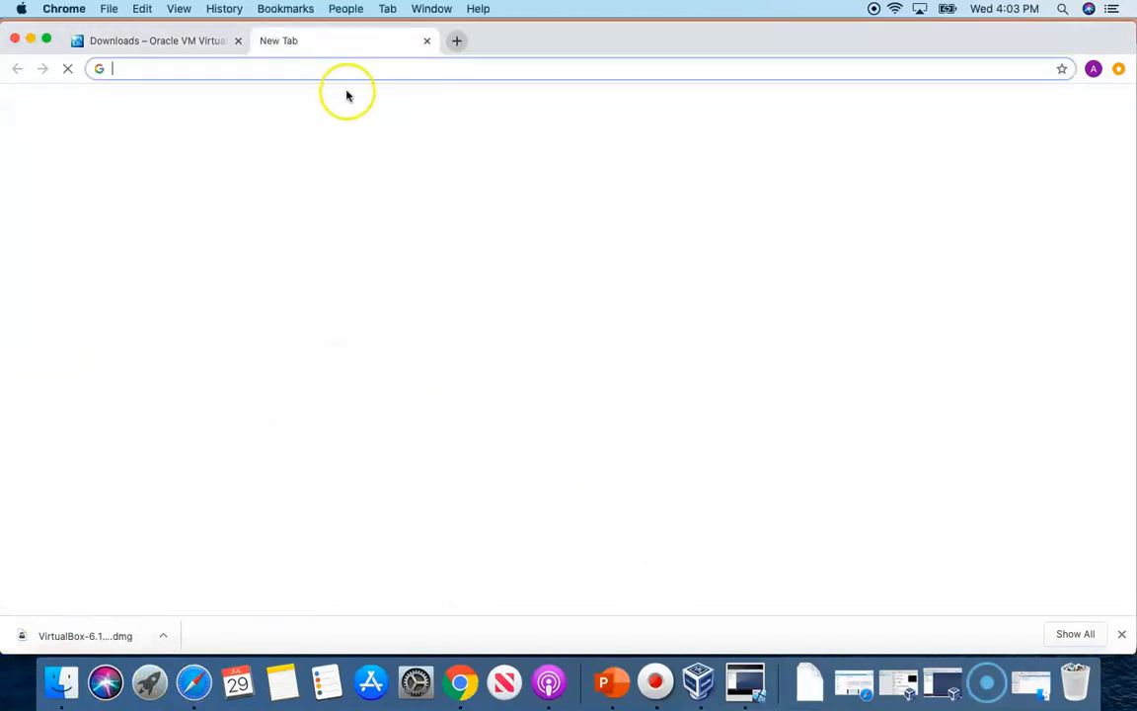
# Search Google for 'download windows 10' and open Microsoft's Windows 10 disc image page
pyautogui.click(437, 330)
pyautogui.write('download w')
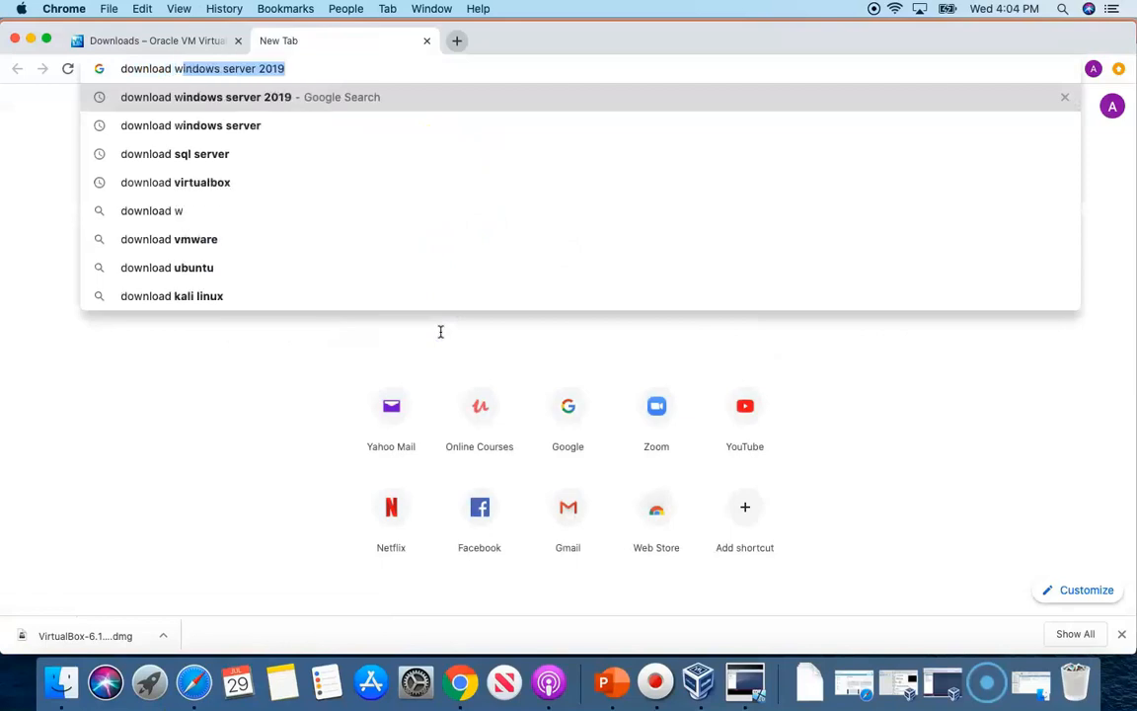
pyautogui.write('indows q')
pyautogui.press('BackSpace')
pyautogui.write('10')
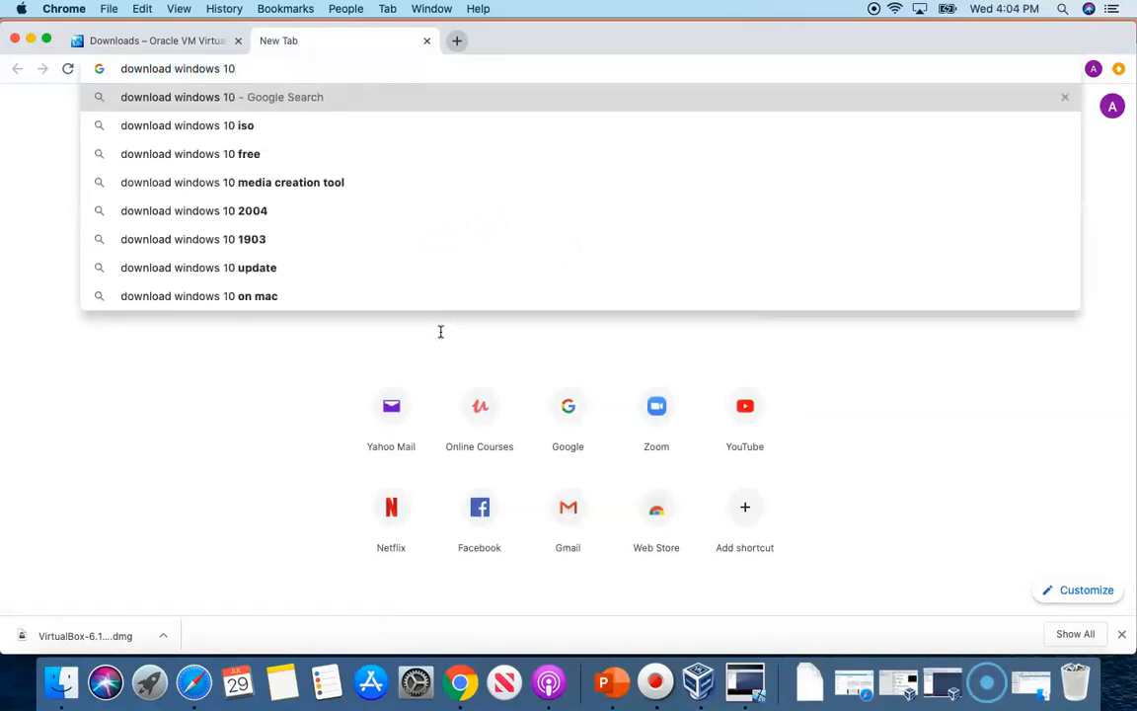
pyautogui.press('Return')
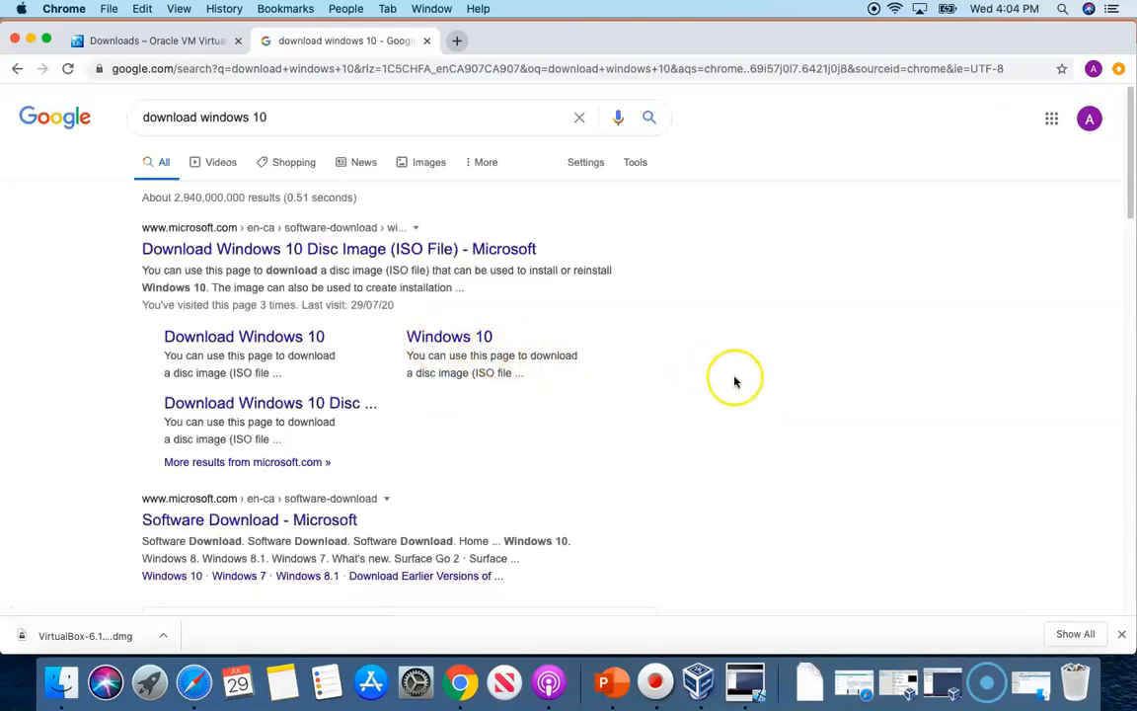
pyautogui.click(385, 251)
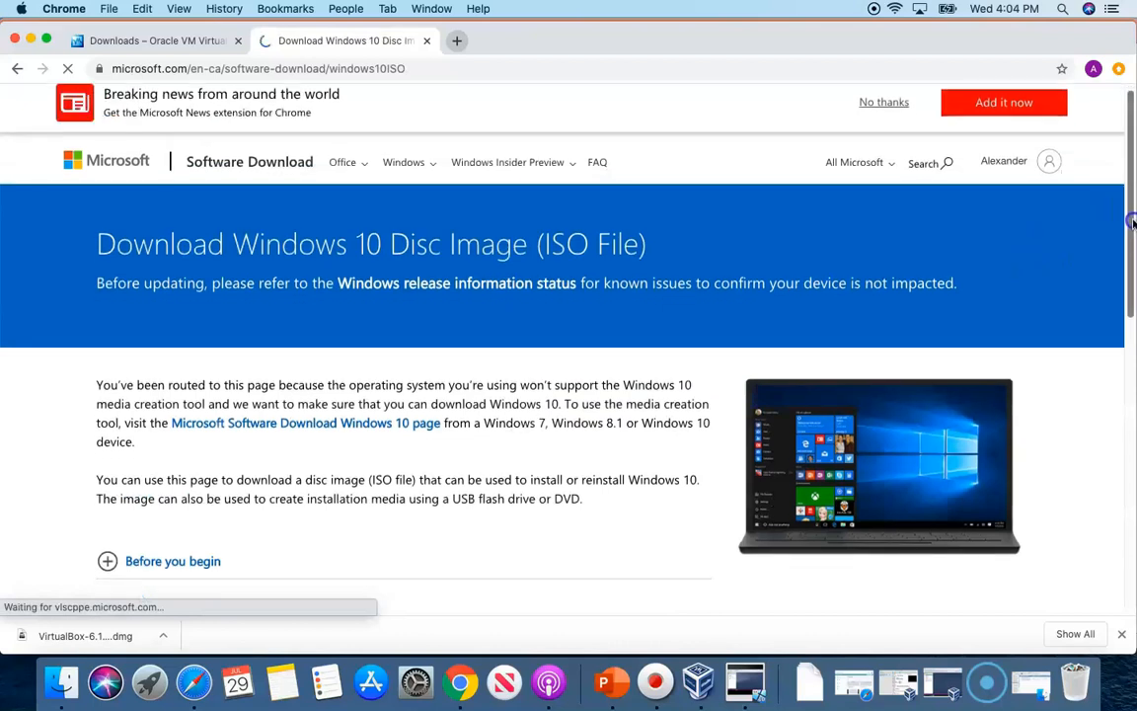
# Choose the Windows 10 edition and English, then download the 64-bit ISO
pyautogui.moveTo(1133, 215); pyautogui.dragTo(1133, 339)
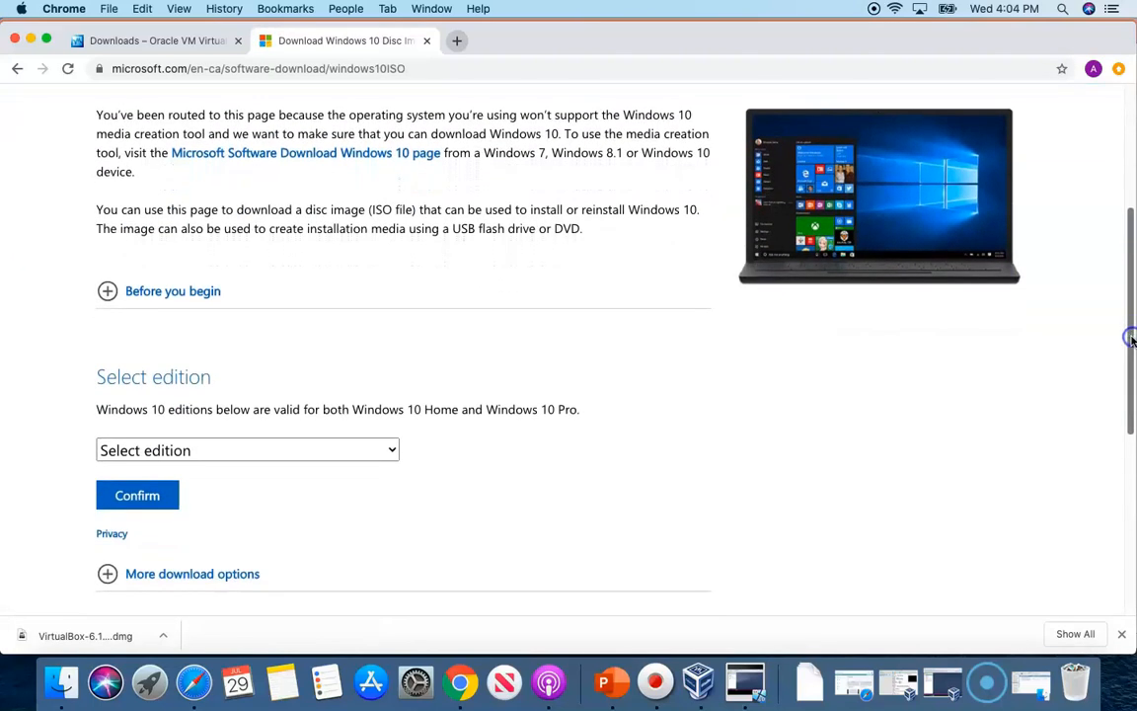
pyautogui.click(387, 451)
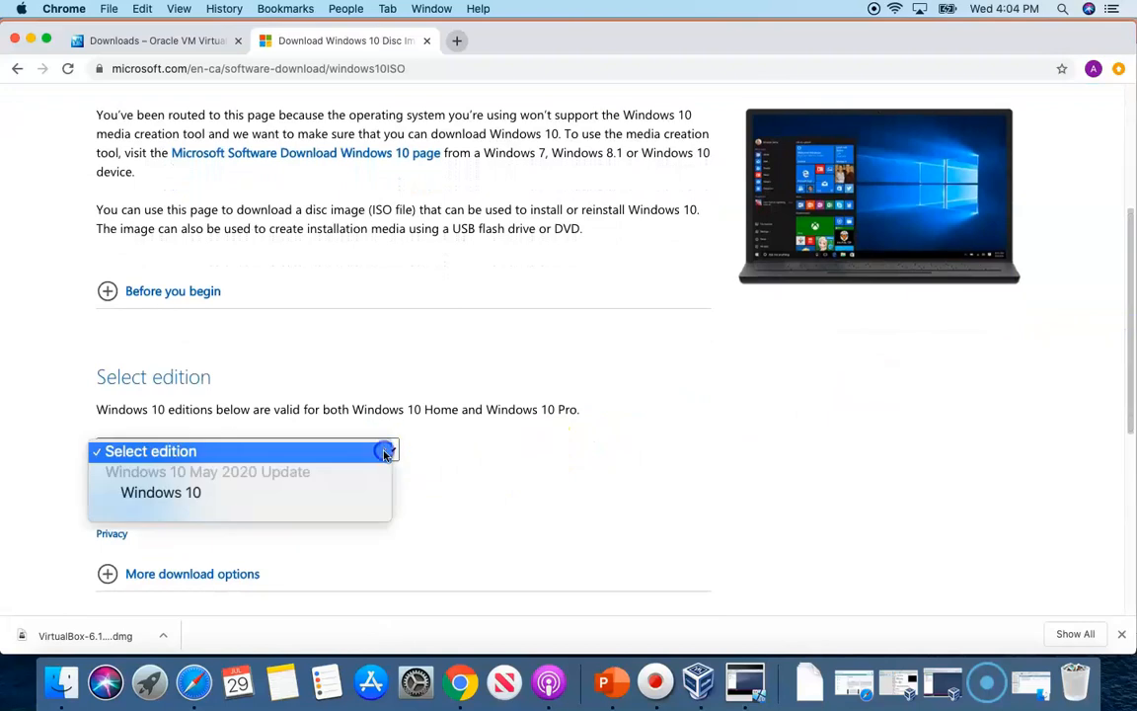
pyautogui.click(244, 491)
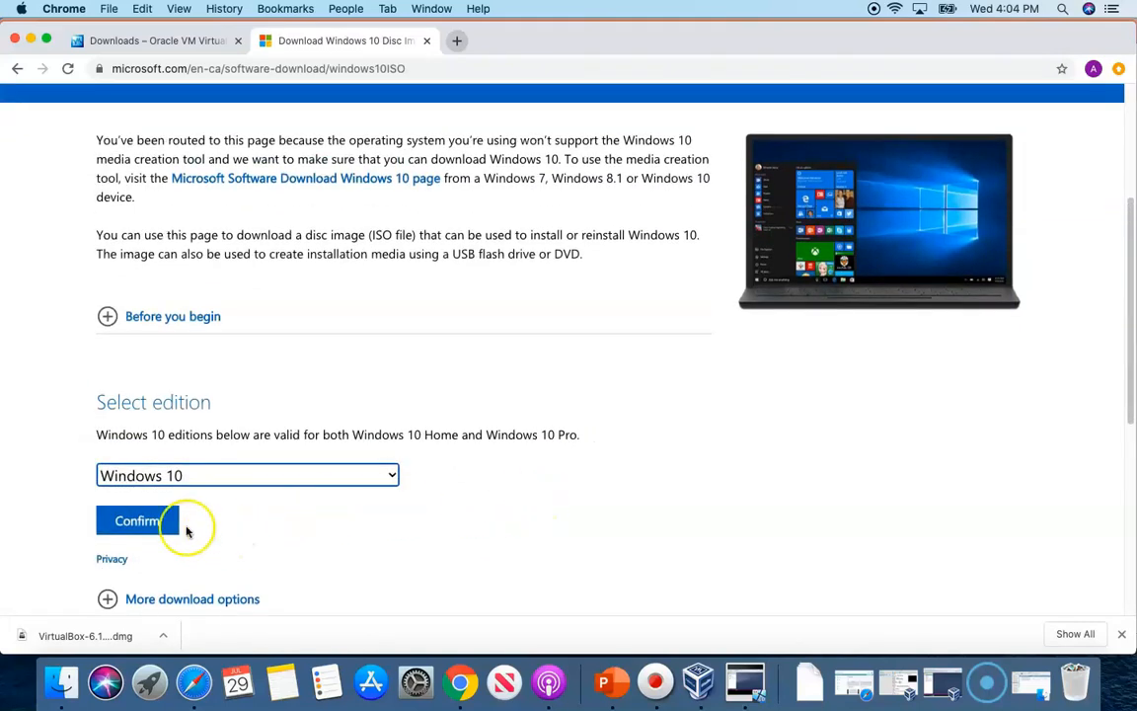
pyautogui.click(185, 529)
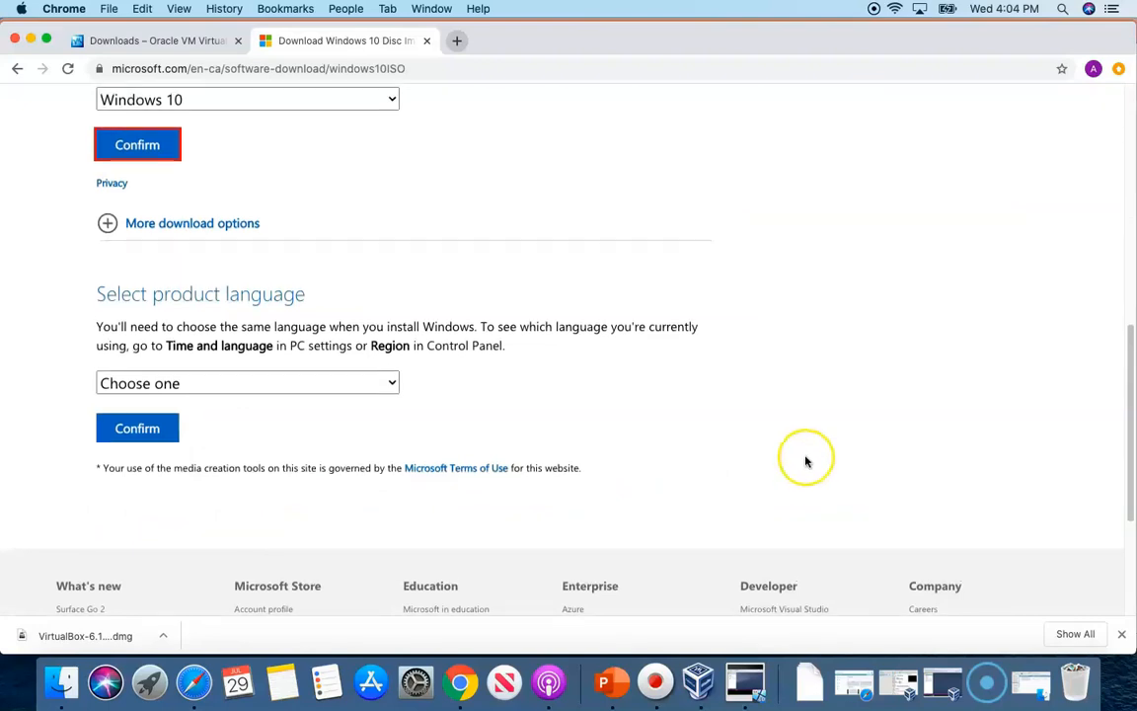
pyautogui.click(389, 385)
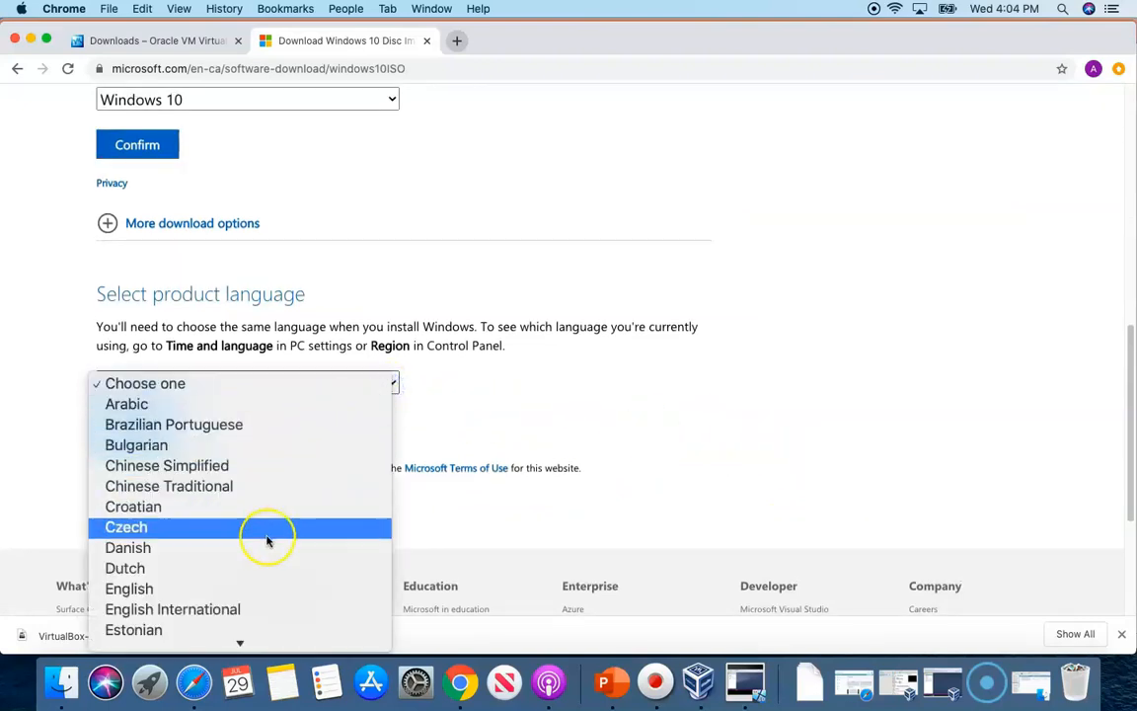
pyautogui.click(241, 589)
pyautogui.click(143, 428)
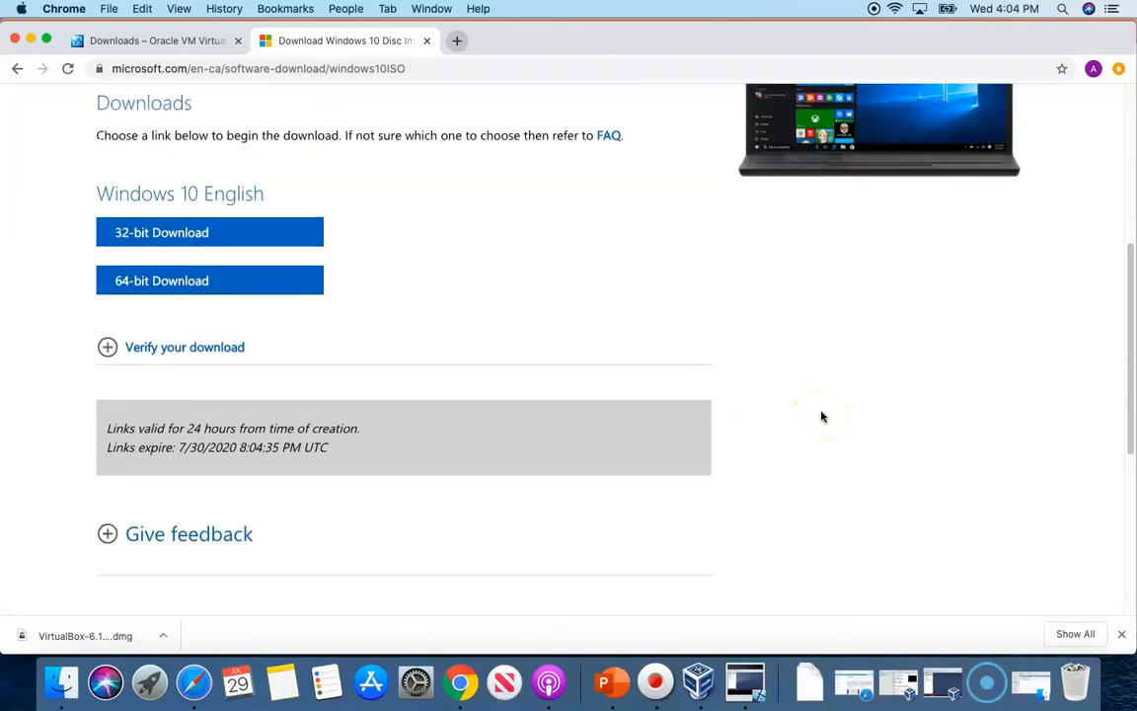
pyautogui.click(205, 280)
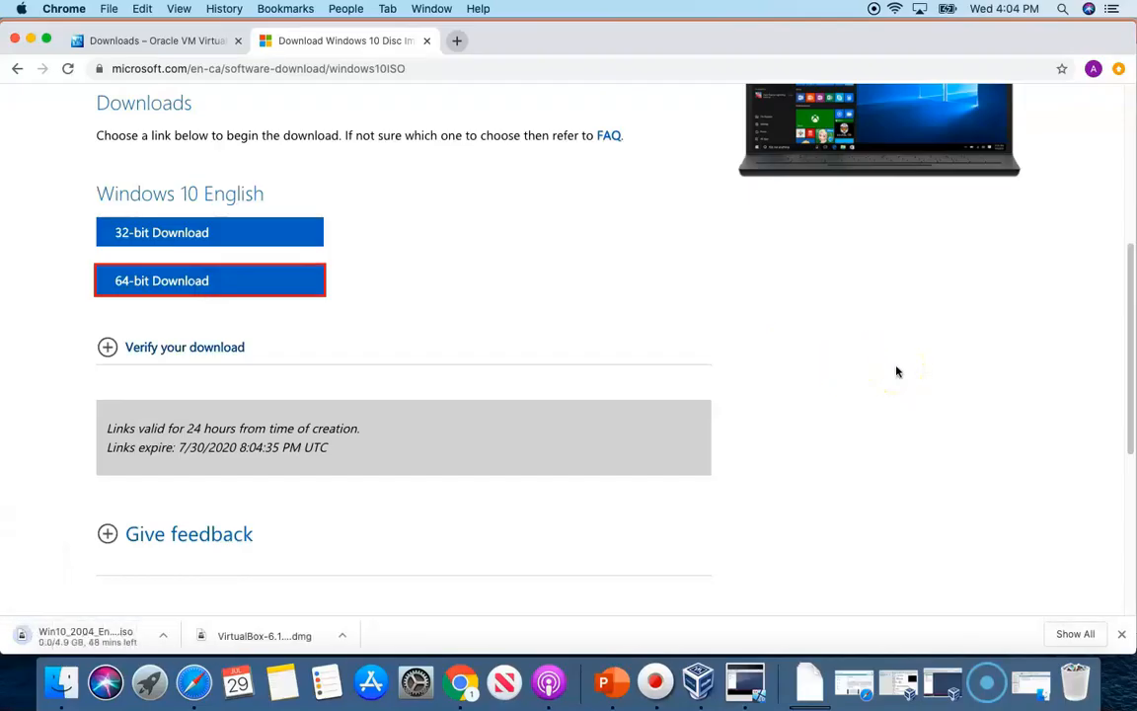
pyautogui.click(920, 379)
pyautogui.click(457, 40)
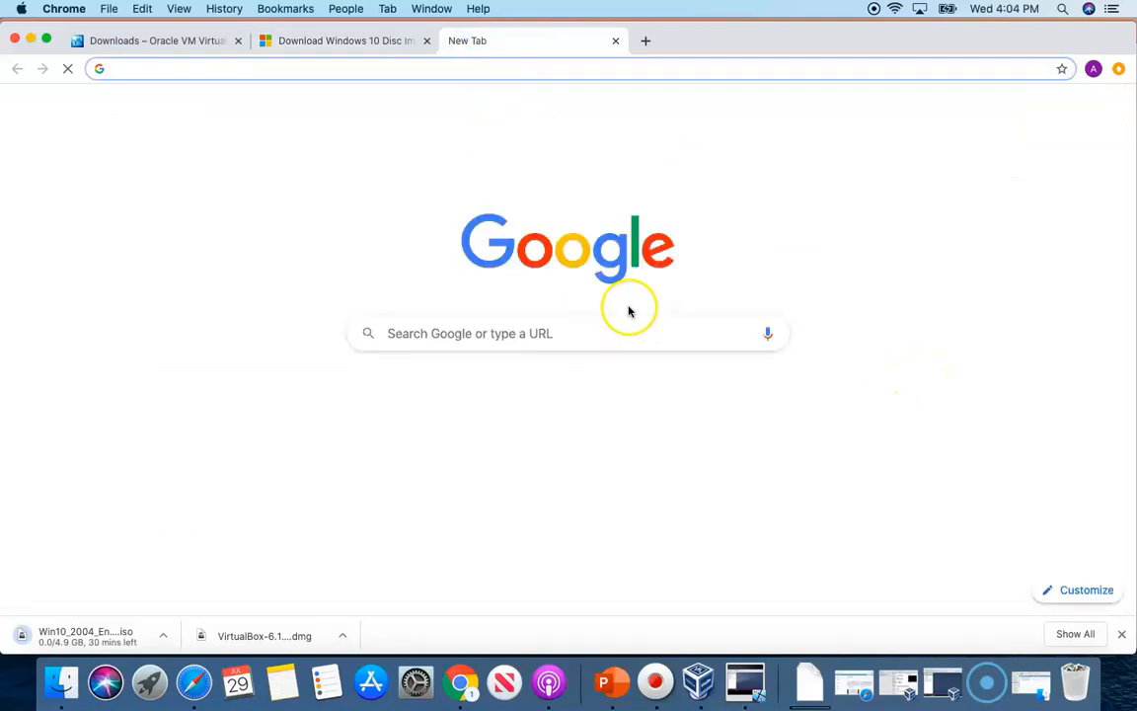
# Search 'download sql server 2019' and open Microsoft's SQL Server Downloads page at the Developer edition
pyautogui.click(553, 333)
pyautogui.write('dow')
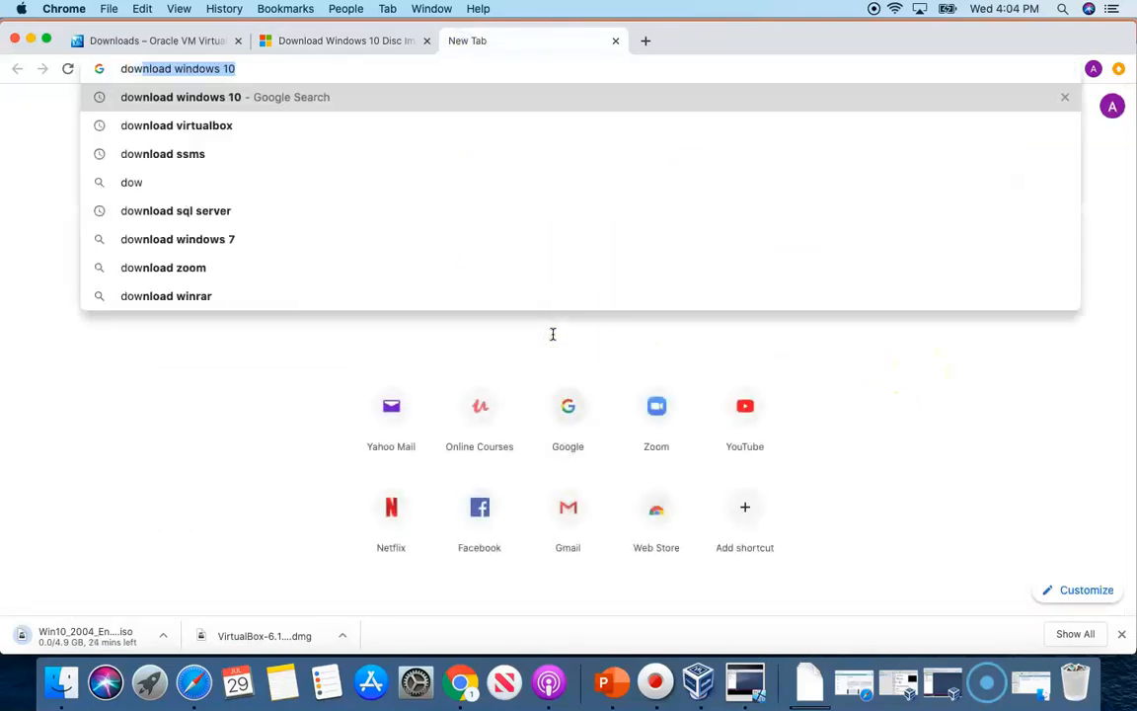
pyautogui.write('nload s')
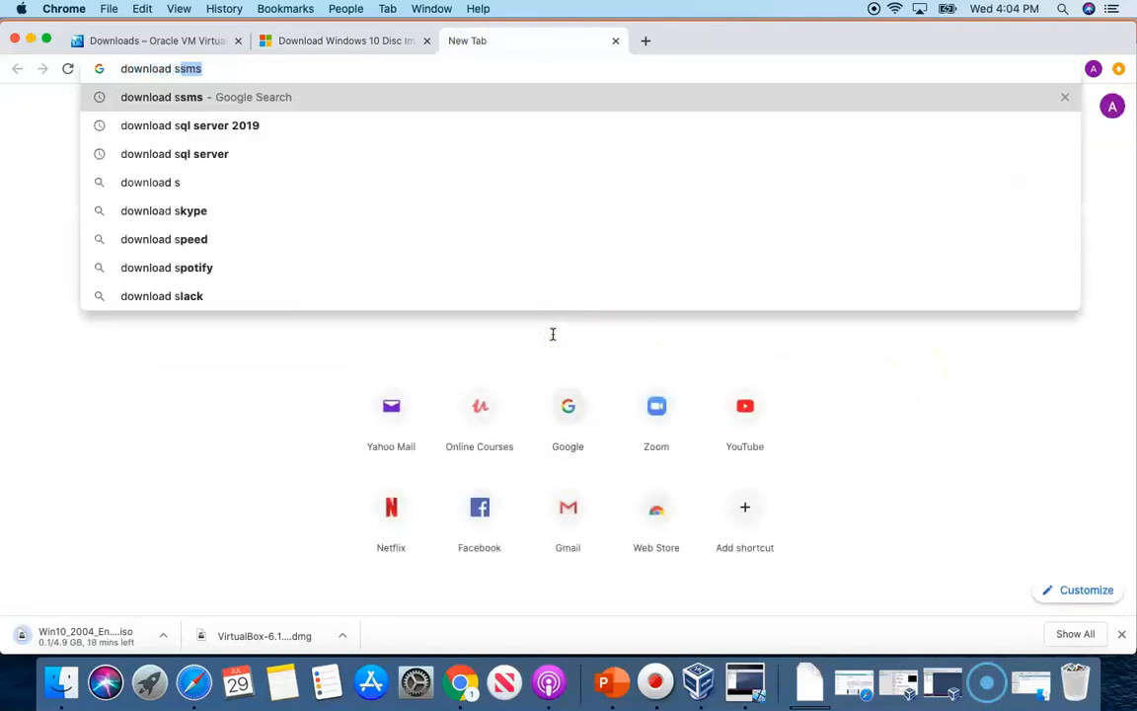
pyautogui.write('ql server')
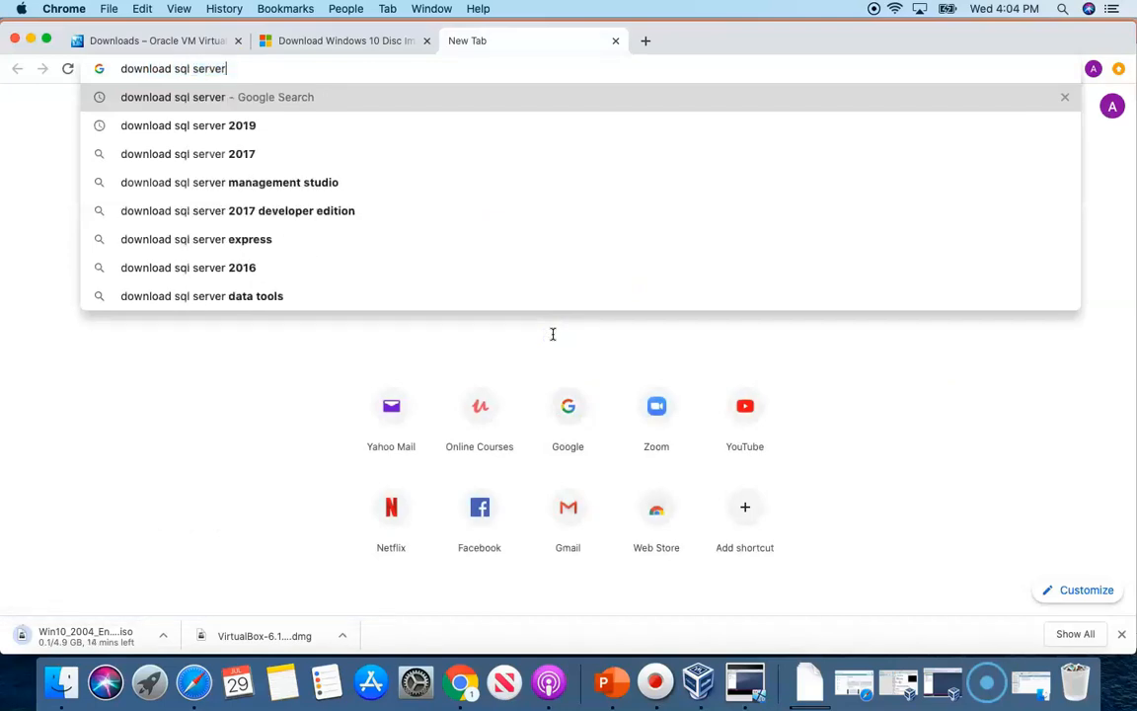
pyautogui.write(' 2019')
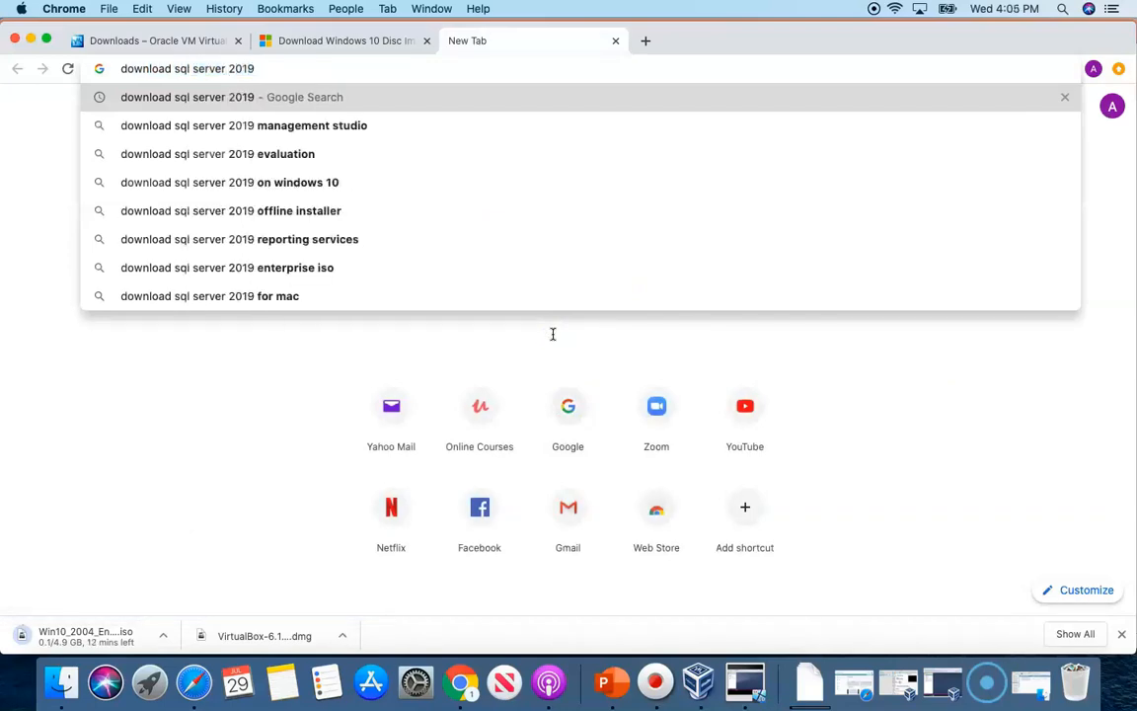
pyautogui.press('Return')
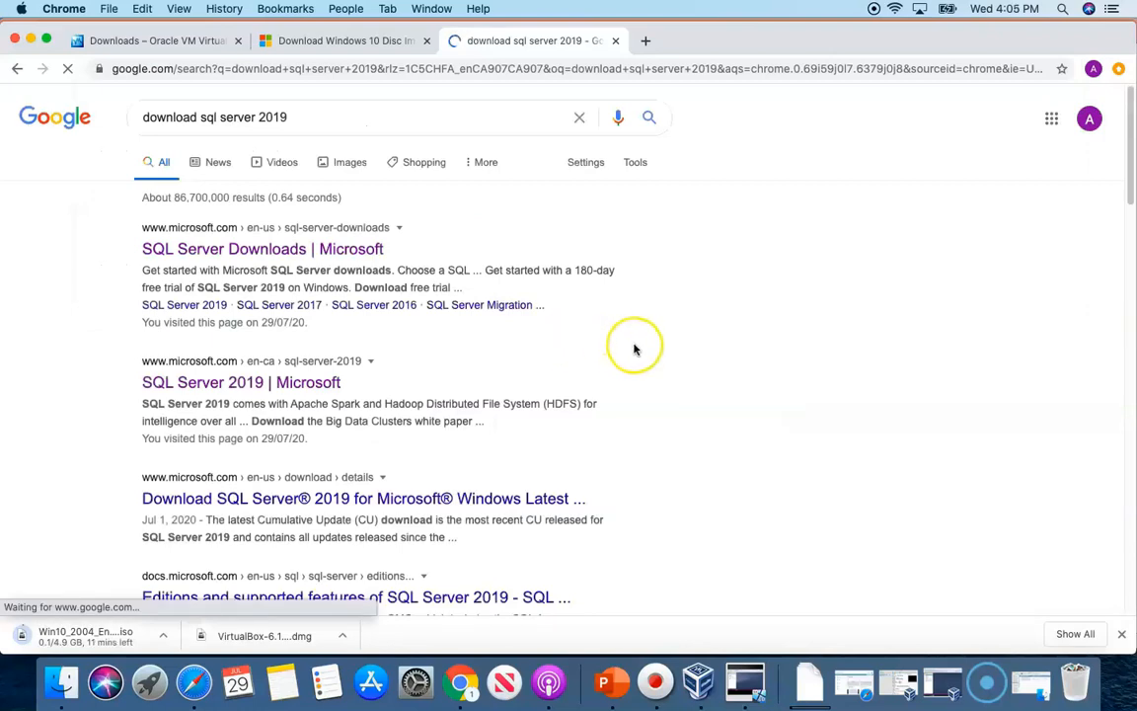
pyautogui.click(338, 254)
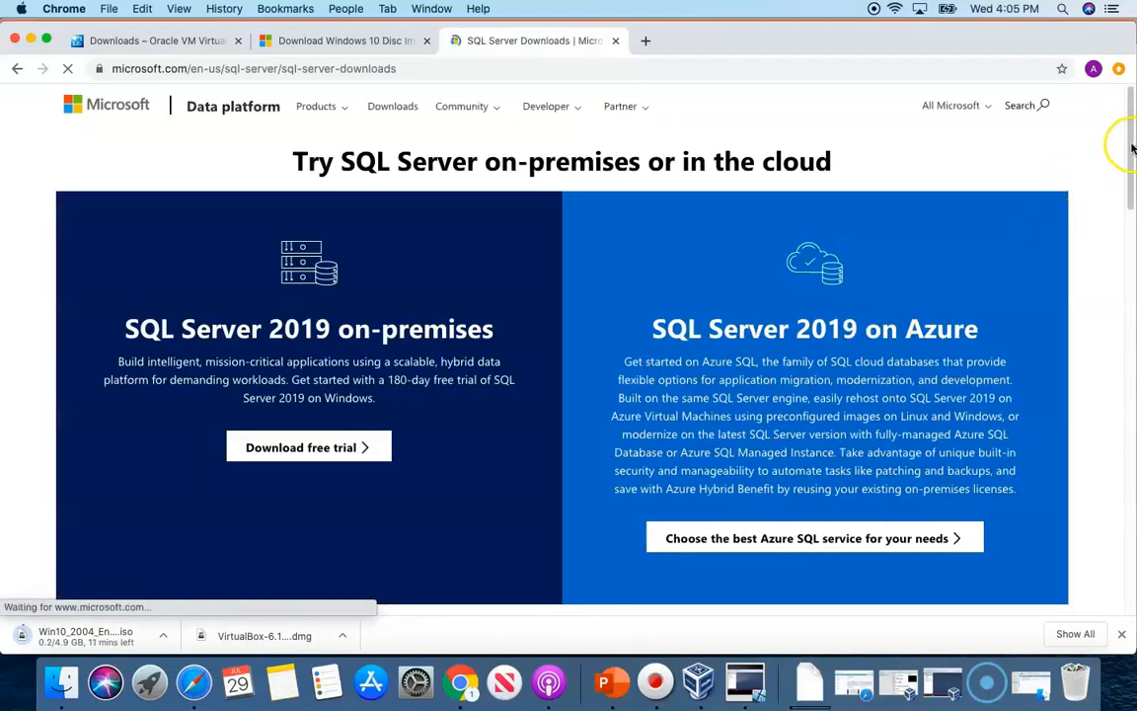
pyautogui.moveTo(1131, 148); pyautogui.dragTo(1131, 281)
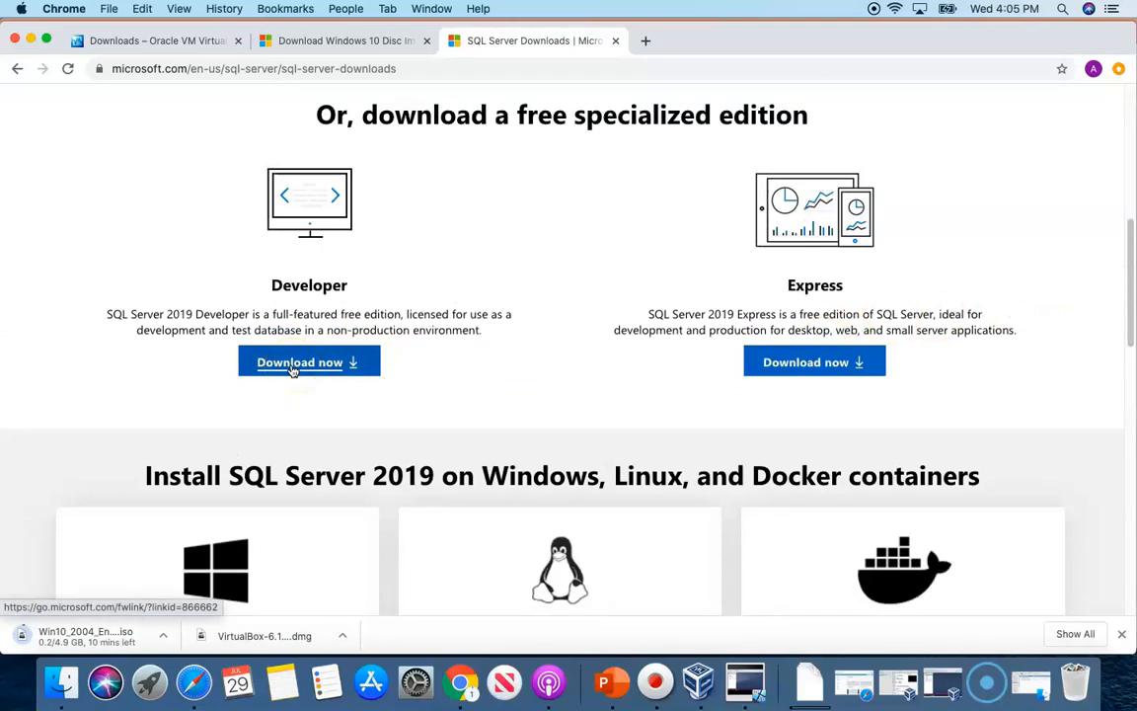
pyautogui.click(646, 40)
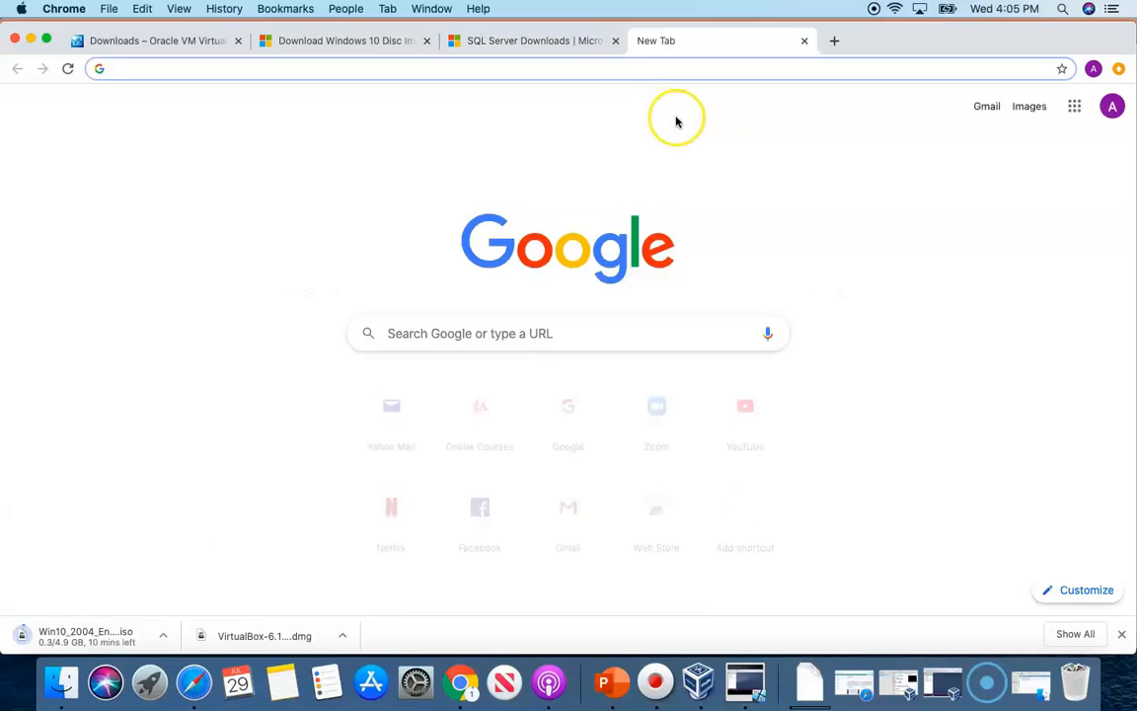
# Search 'download ssms' and scroll Microsoft's SSMS docs page to the download link
pyautogui.click(423, 333)
pyautogui.write('downl')
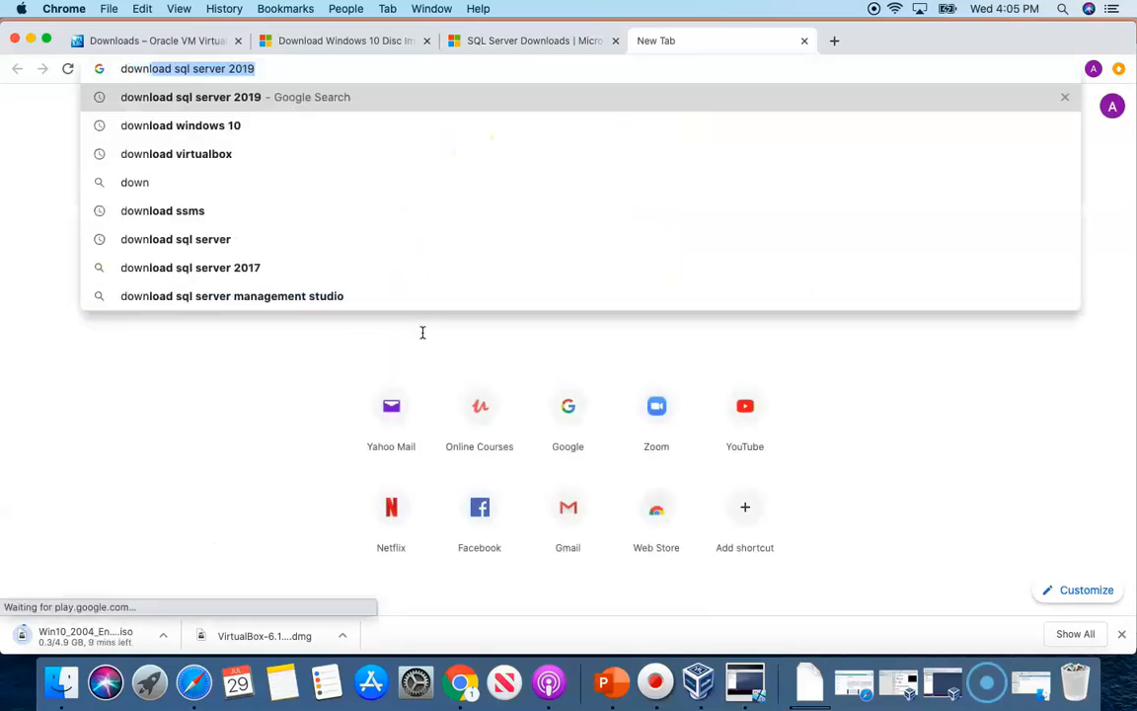
pyautogui.write('oad s')
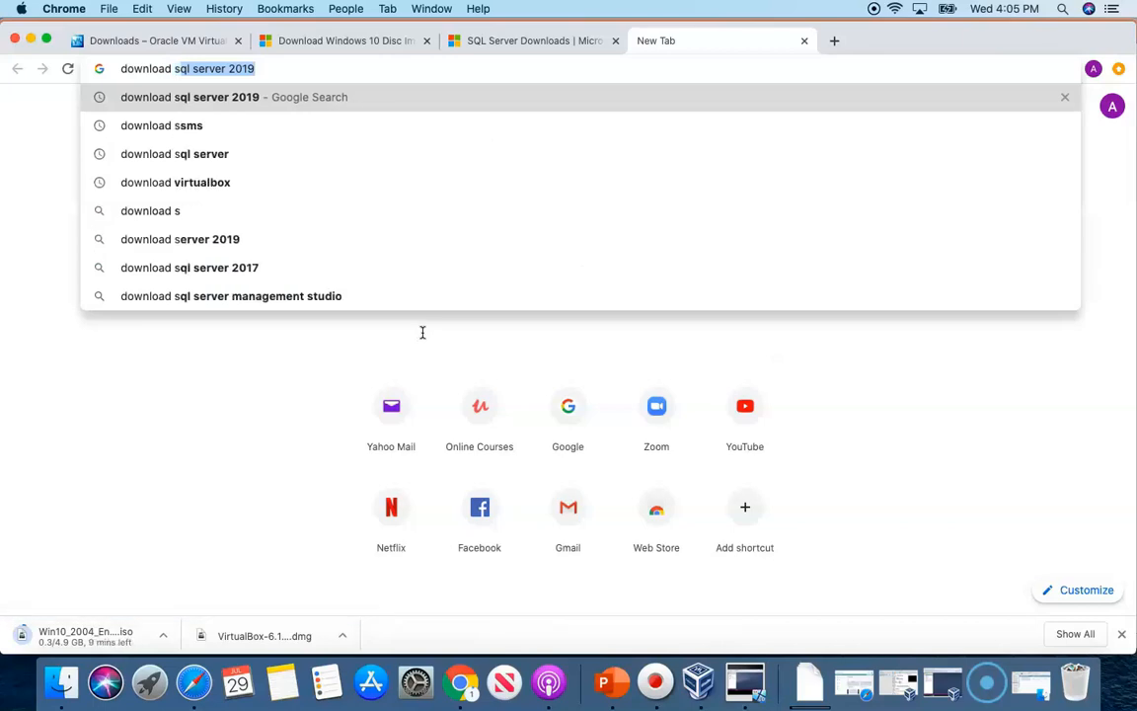
pyautogui.write('sms')
pyautogui.press('Return')
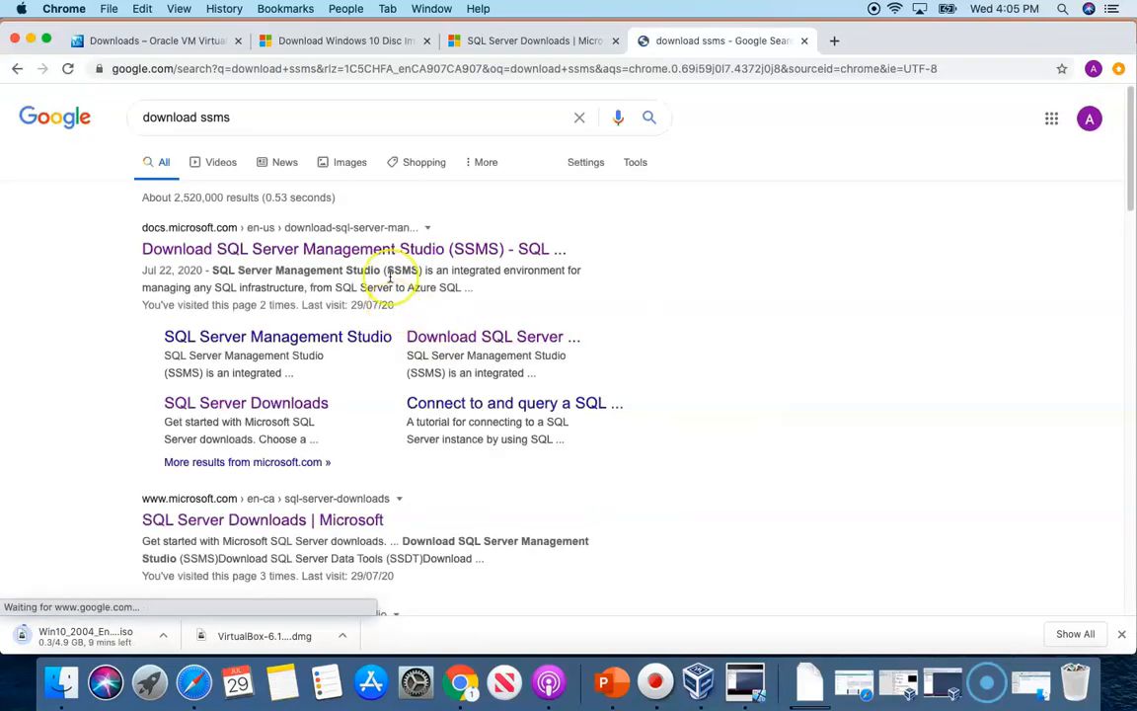
pyautogui.click(366, 252)
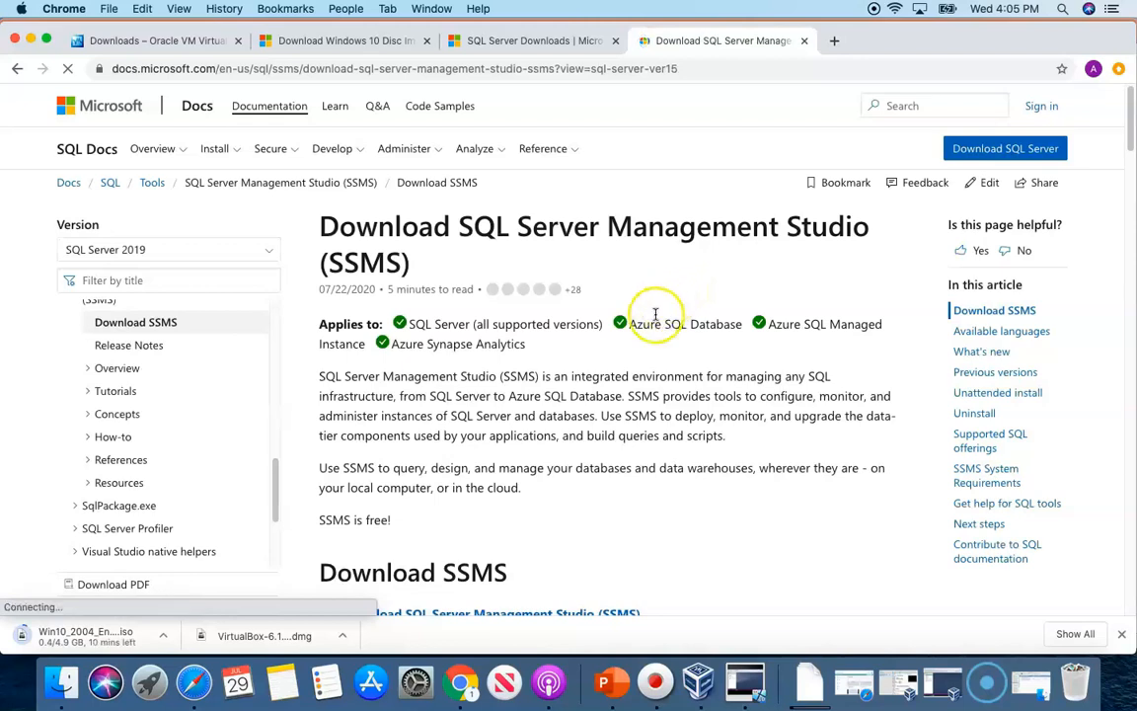
pyautogui.scroll(-3, 641, 304)
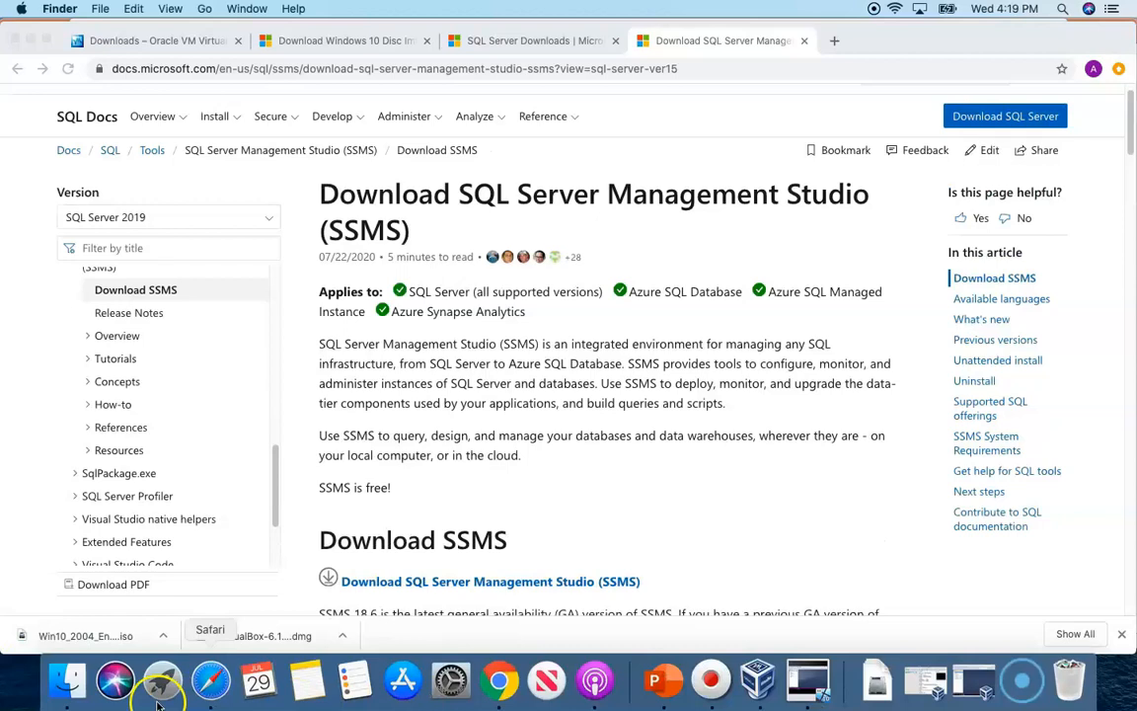
# Mount the VirtualBox .dmg from Downloads, clear the desktop, and launch VirtualBox.pkg
pyautogui.click(68, 681)
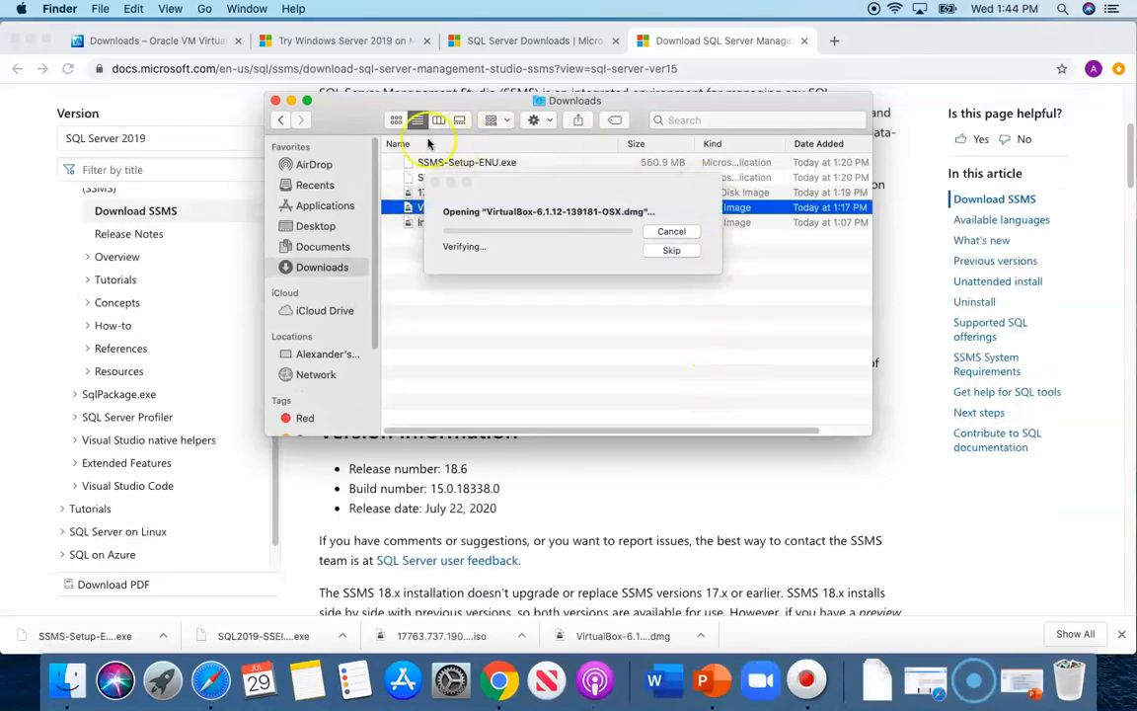
pyautogui.click(294, 102)
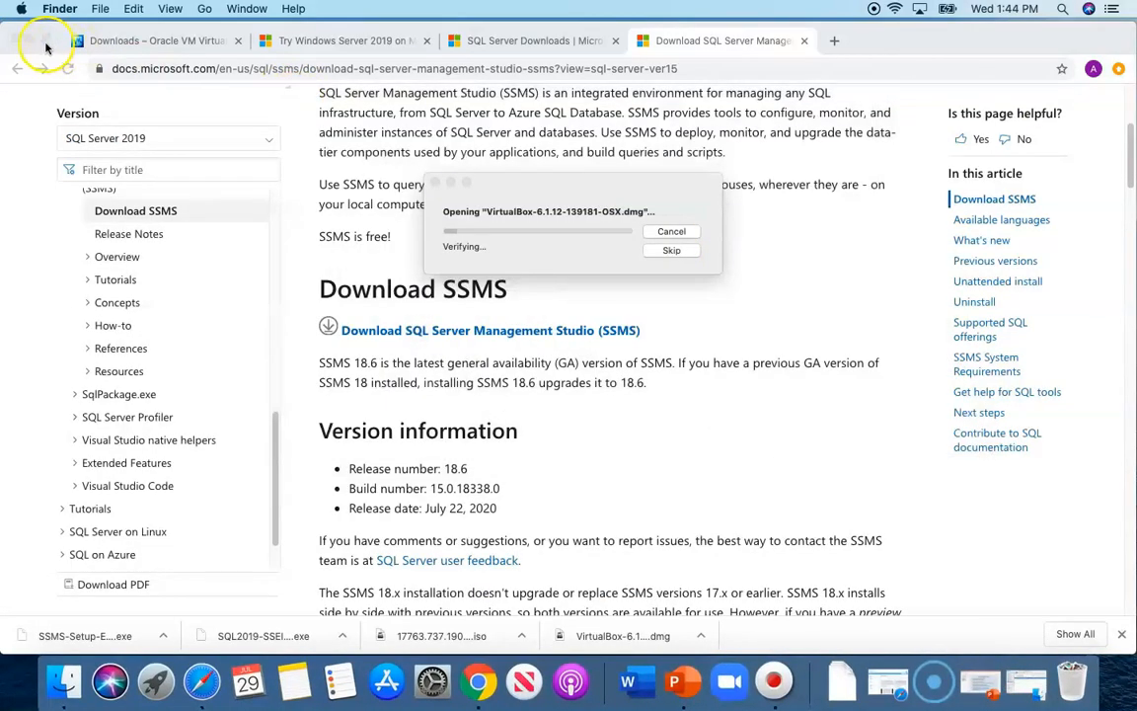
pyautogui.click(32, 41)
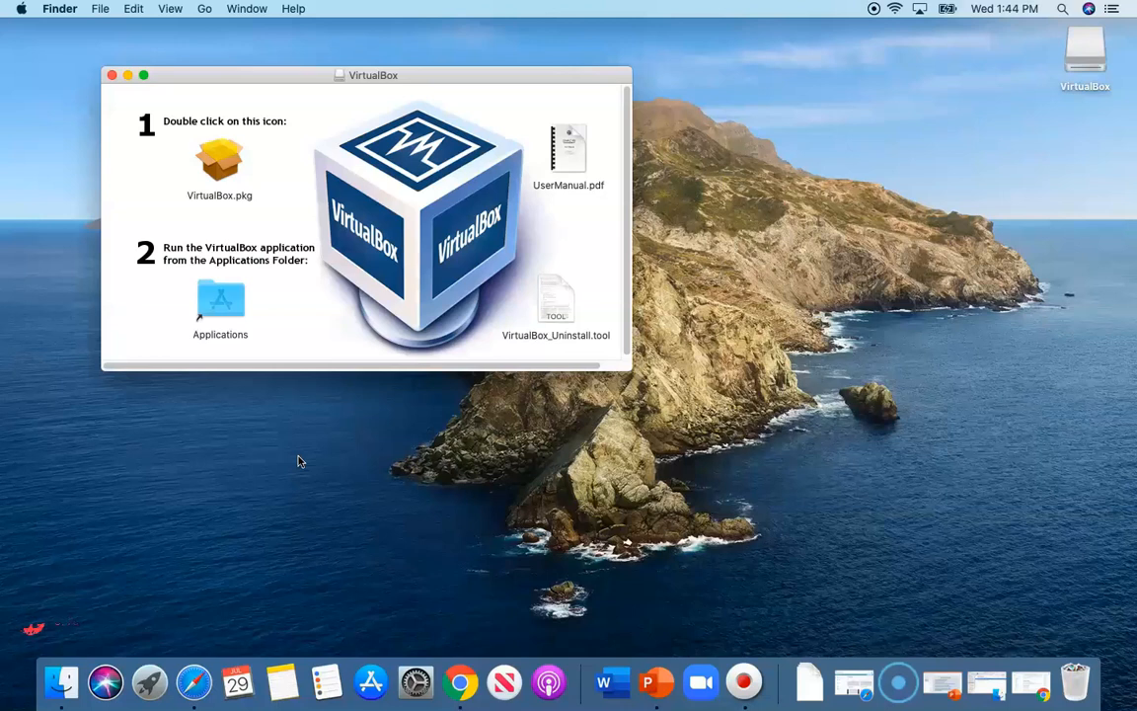
pyautogui.doubleClick(221, 166)
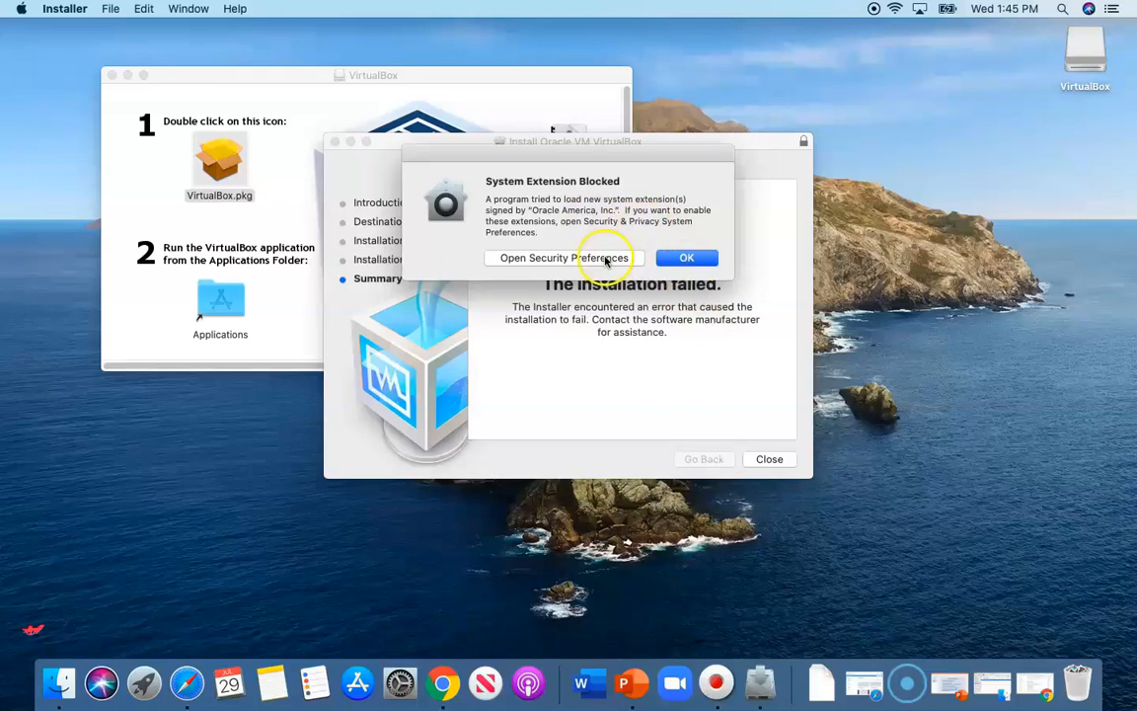
# Unlock Security & Privacy with the admin password and allow Oracle America's system software
pyautogui.click(607, 259)
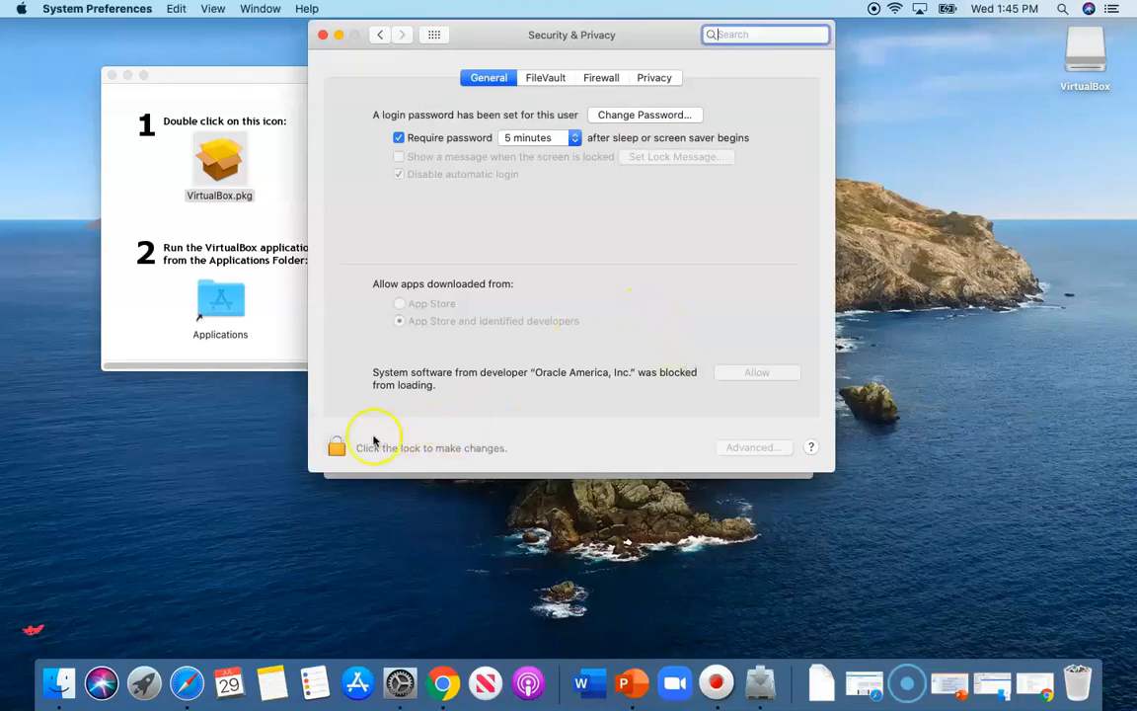
pyautogui.click(337, 442)
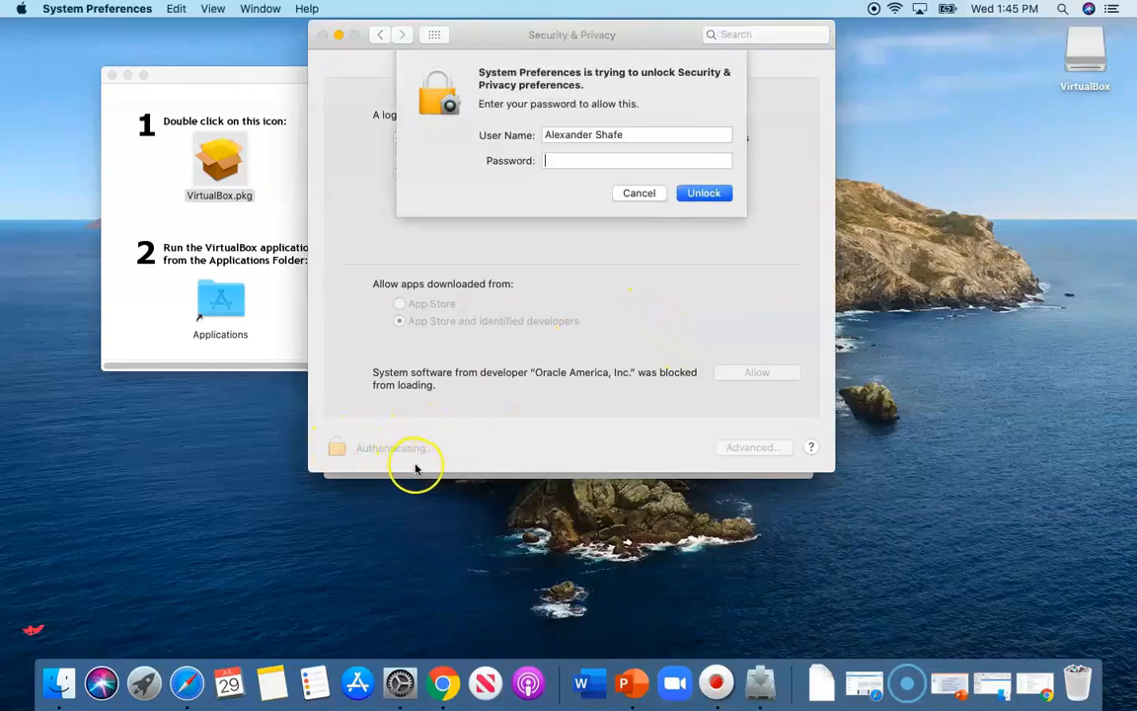
pyautogui.write('••••••••')
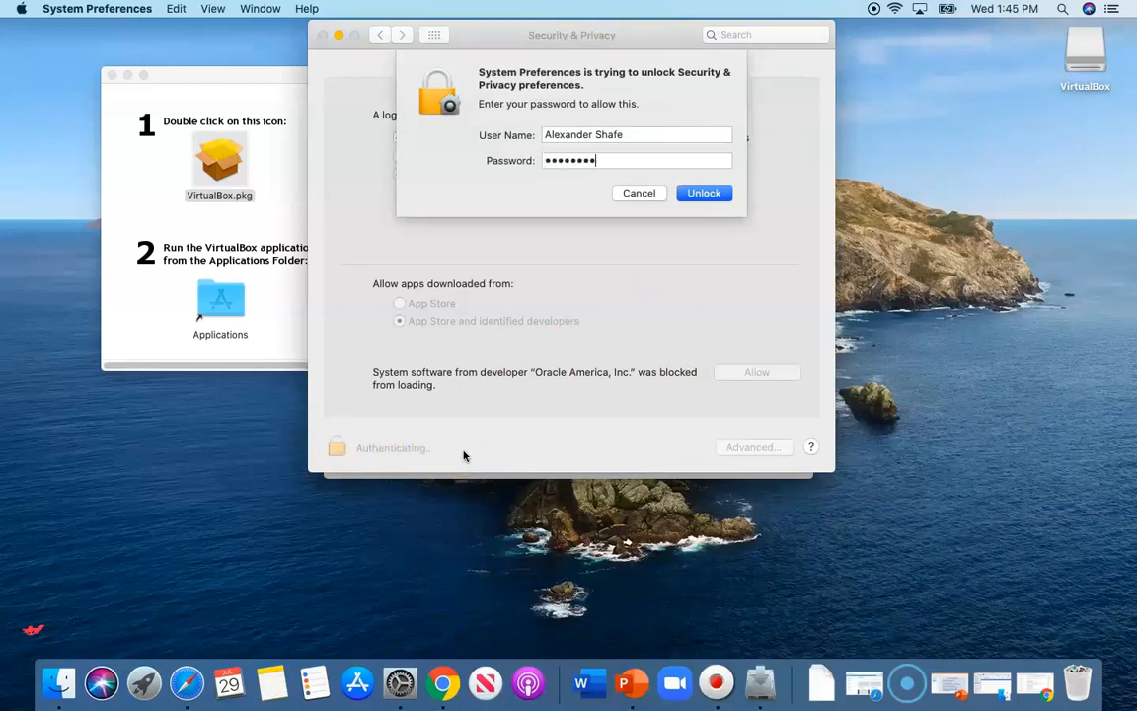
pyautogui.click(704, 193)
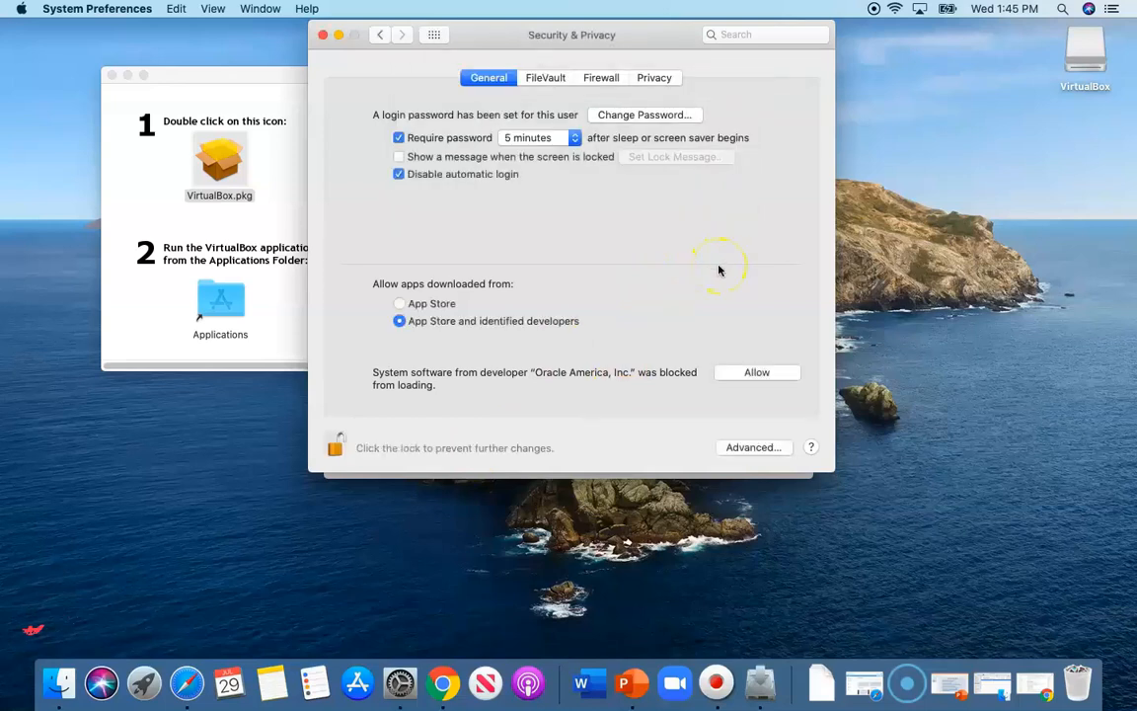
pyautogui.click(742, 373)
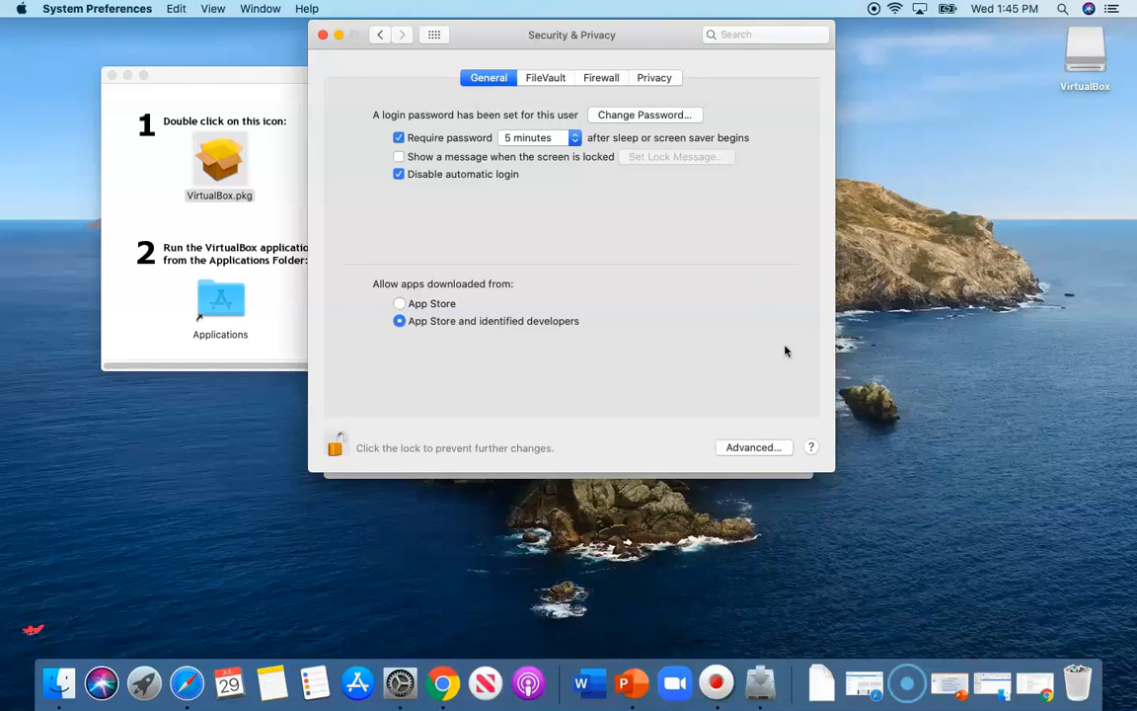
pyautogui.click(323, 35)
# Reopen Security & Privacy, unlock it with the admin password, and close the failed installer
pyautogui.click(768, 464)
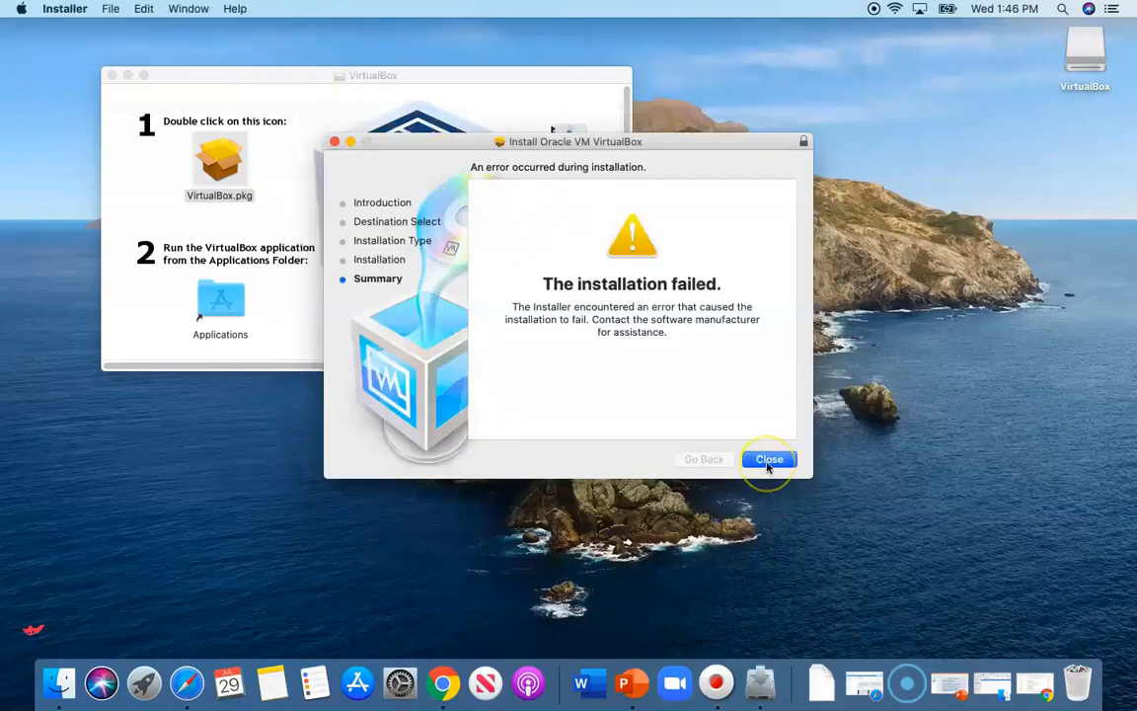
pyautogui.click(402, 684)
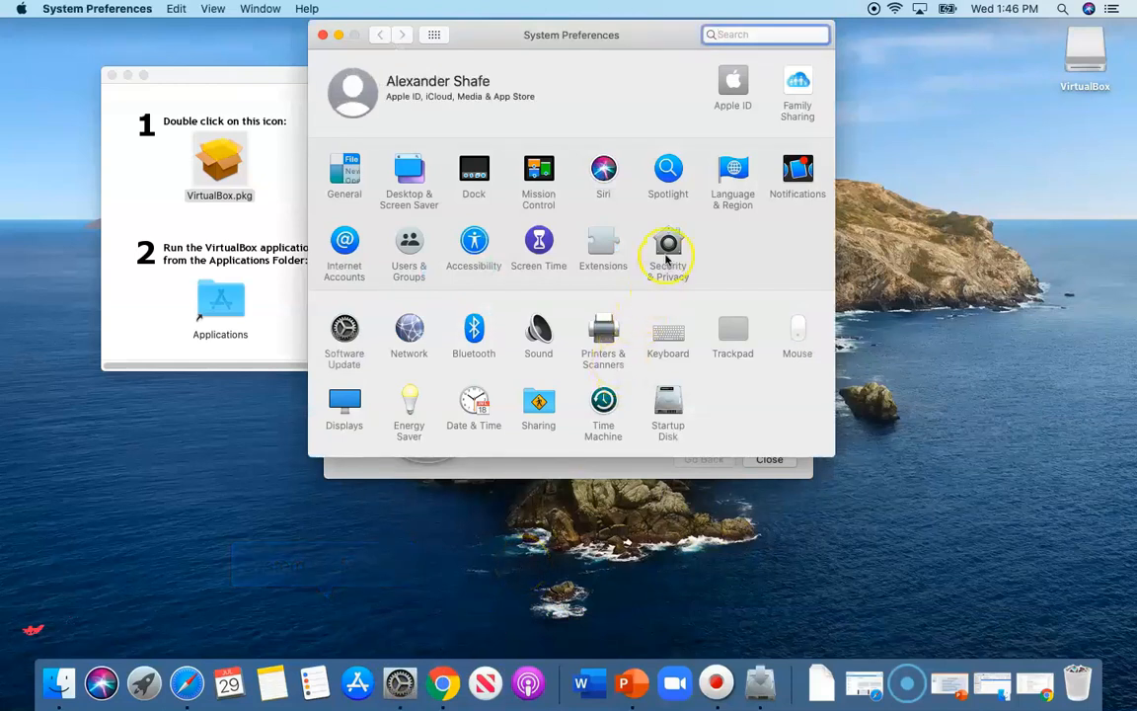
pyautogui.click(666, 259)
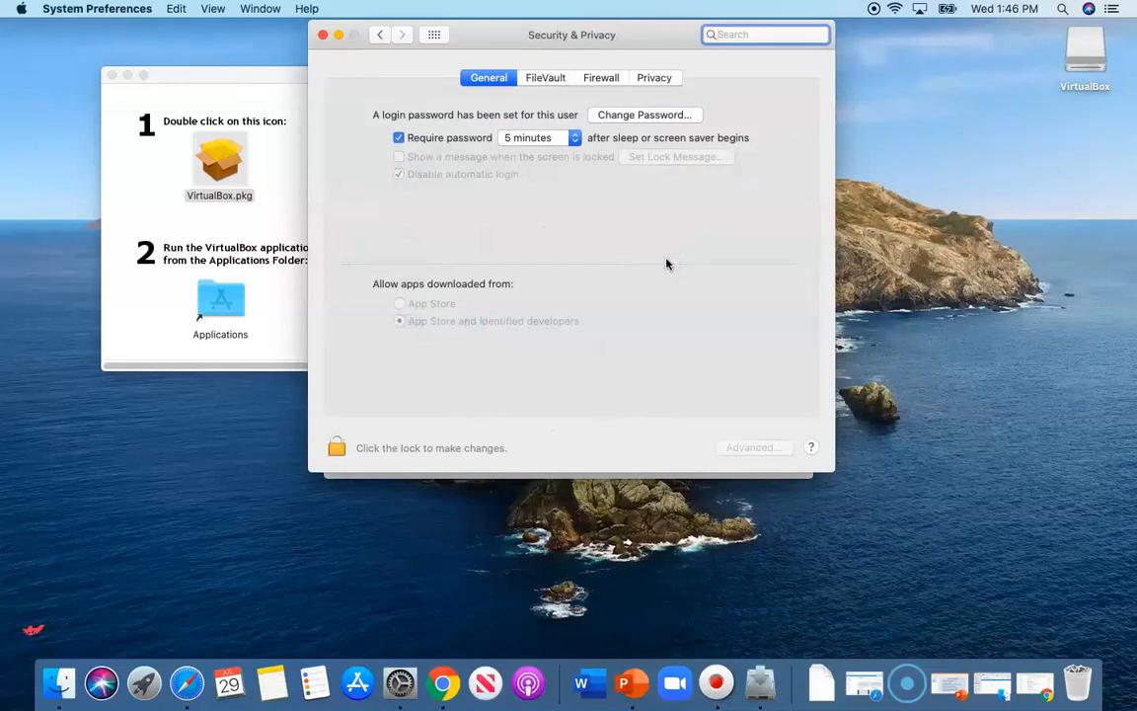
pyautogui.click(336, 448)
pyautogui.write('••••••••')
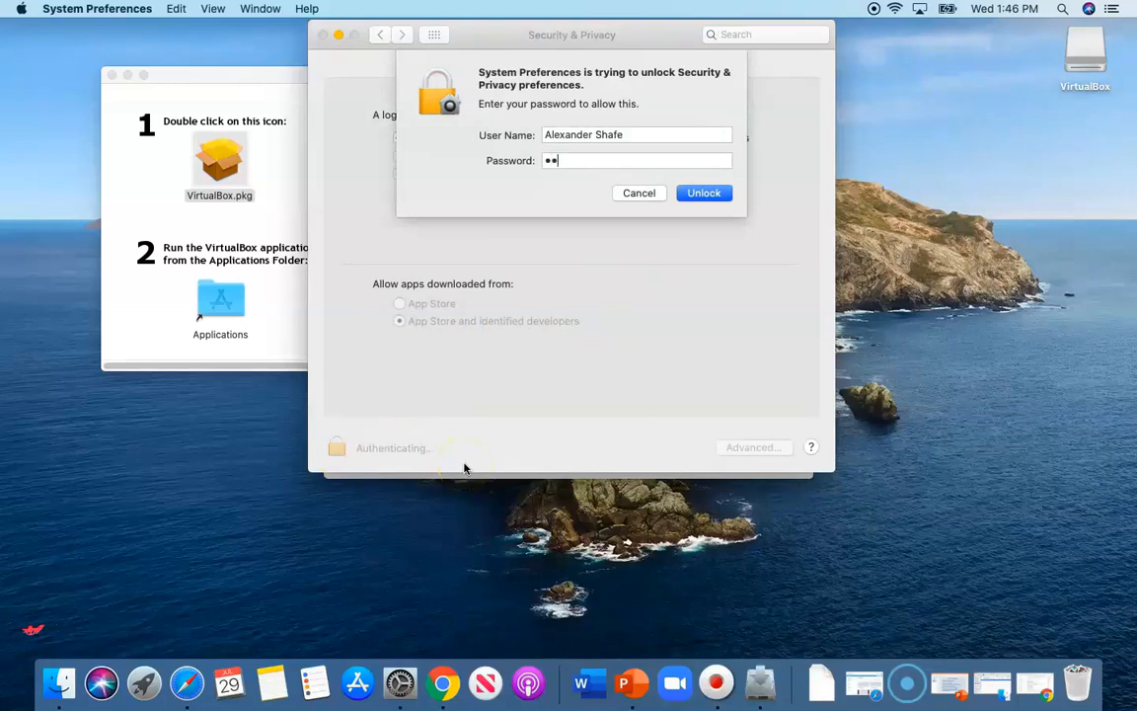
pyautogui.click(701, 195)
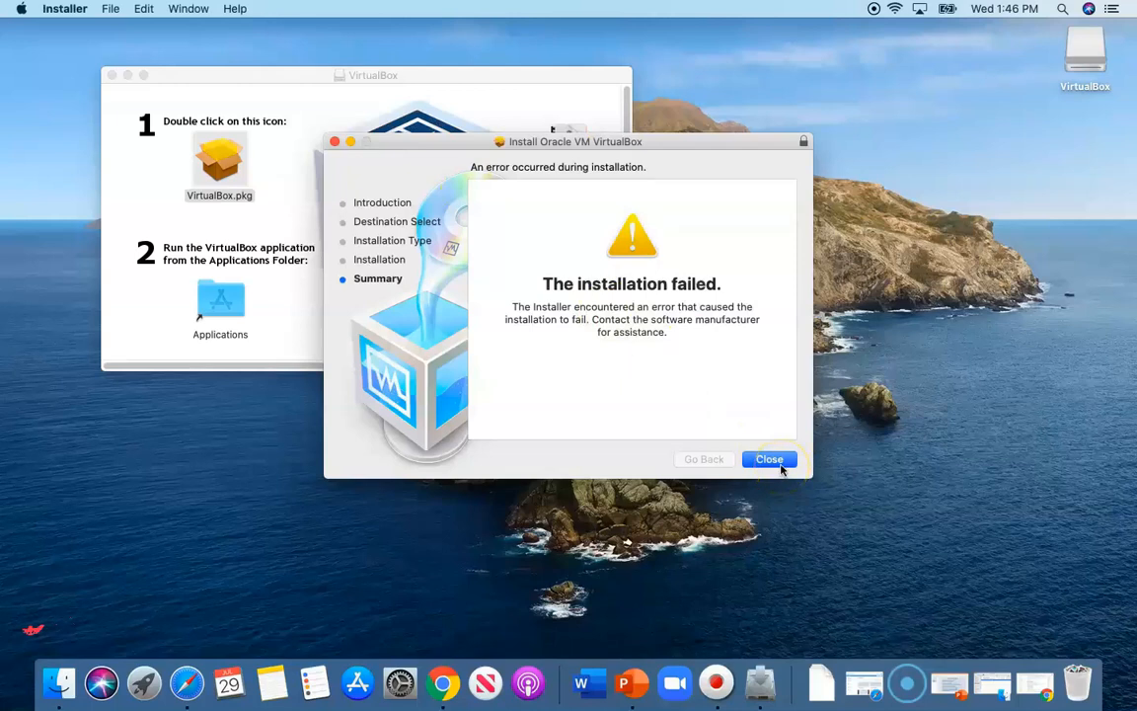
pyautogui.click(780, 467)
# Rerun VirtualBox.pkg, install it with the admin password, then close and keep the package
pyautogui.click(577, 233)
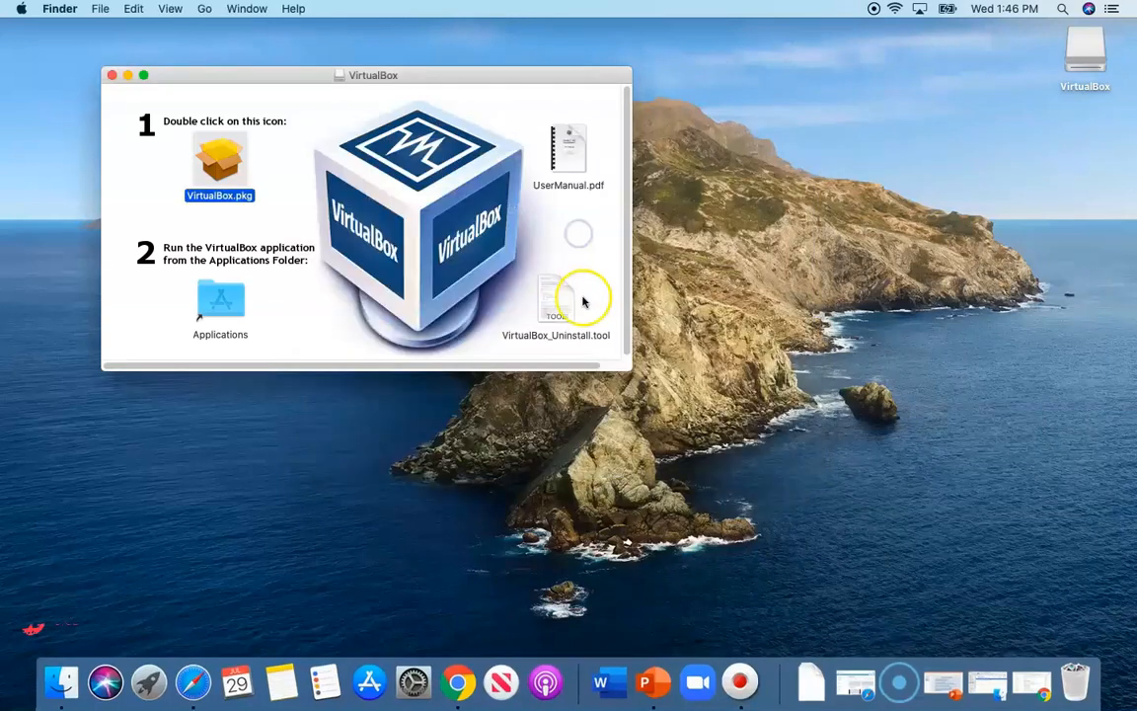
pyautogui.doubleClick(219, 159)
pyautogui.click(681, 248)
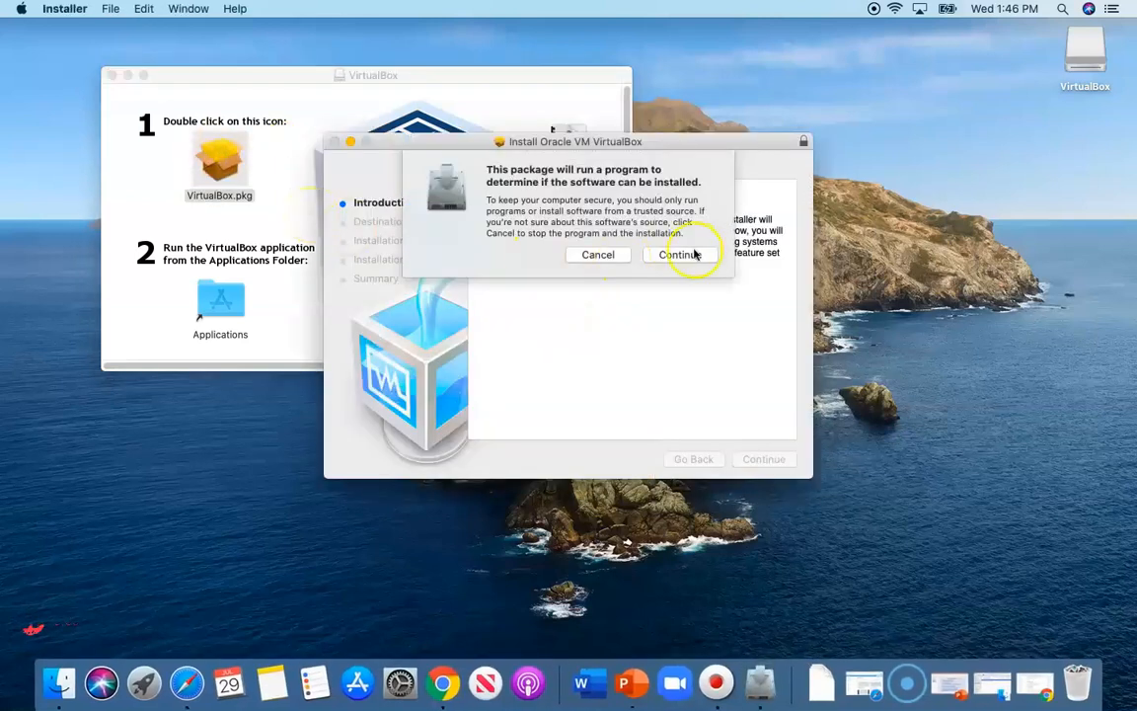
pyautogui.click(764, 459)
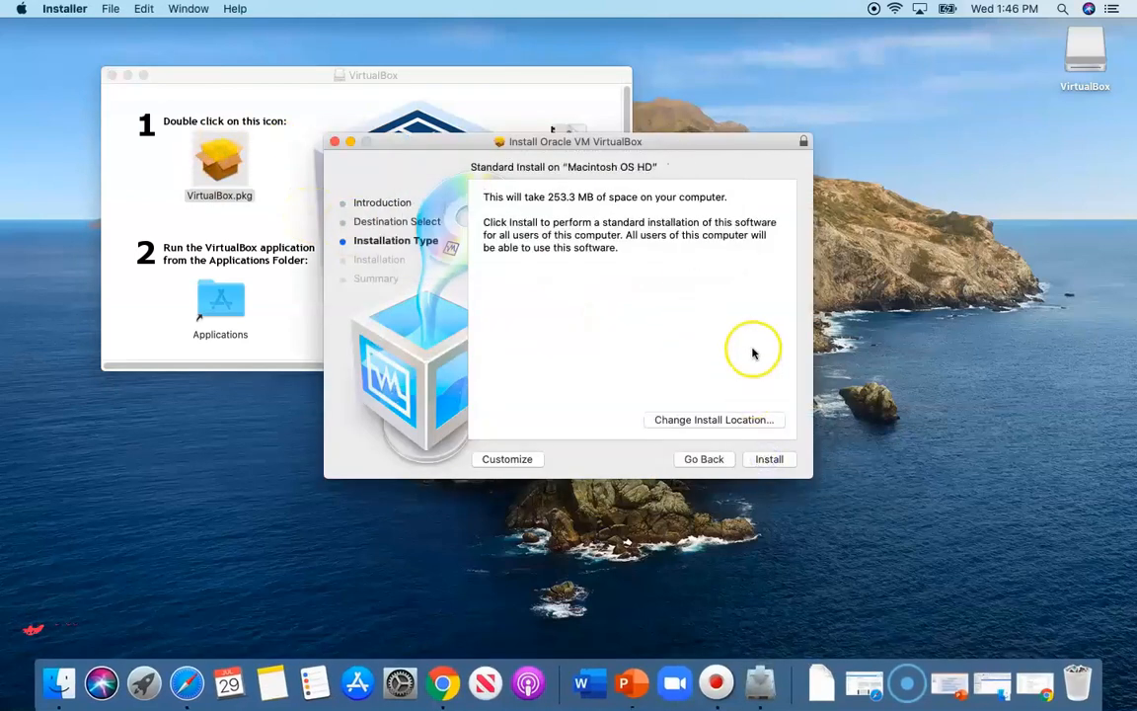
pyautogui.click(769, 460)
pyautogui.write('••••••••')
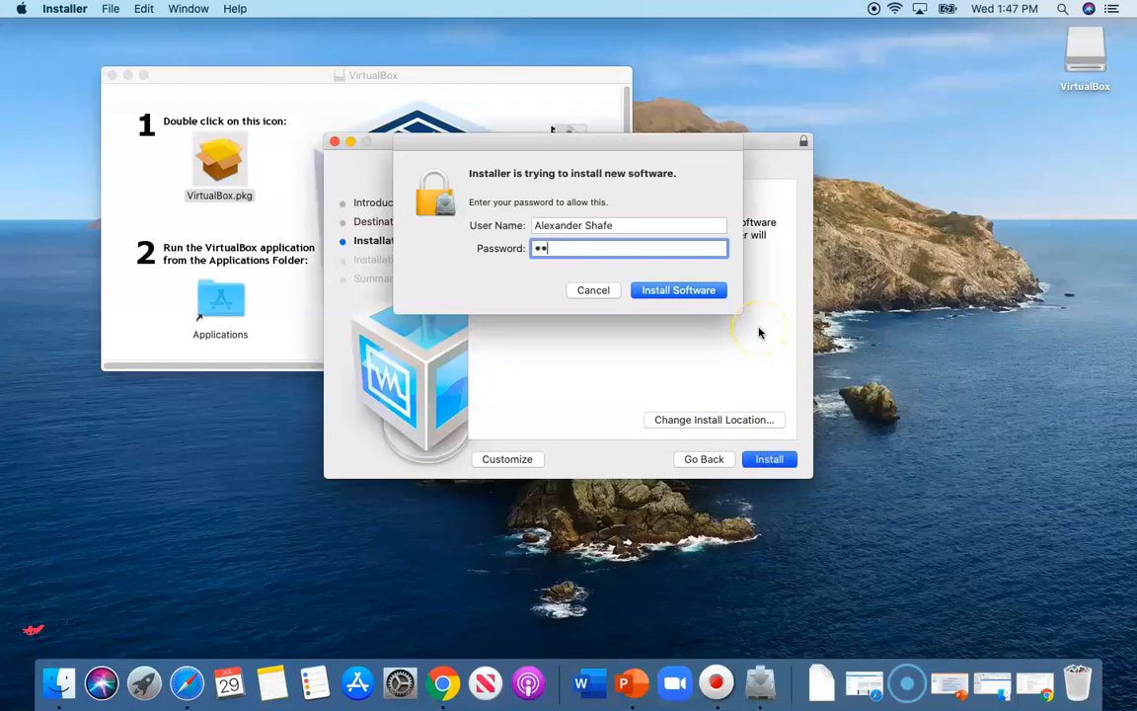
pyautogui.click(678, 291)
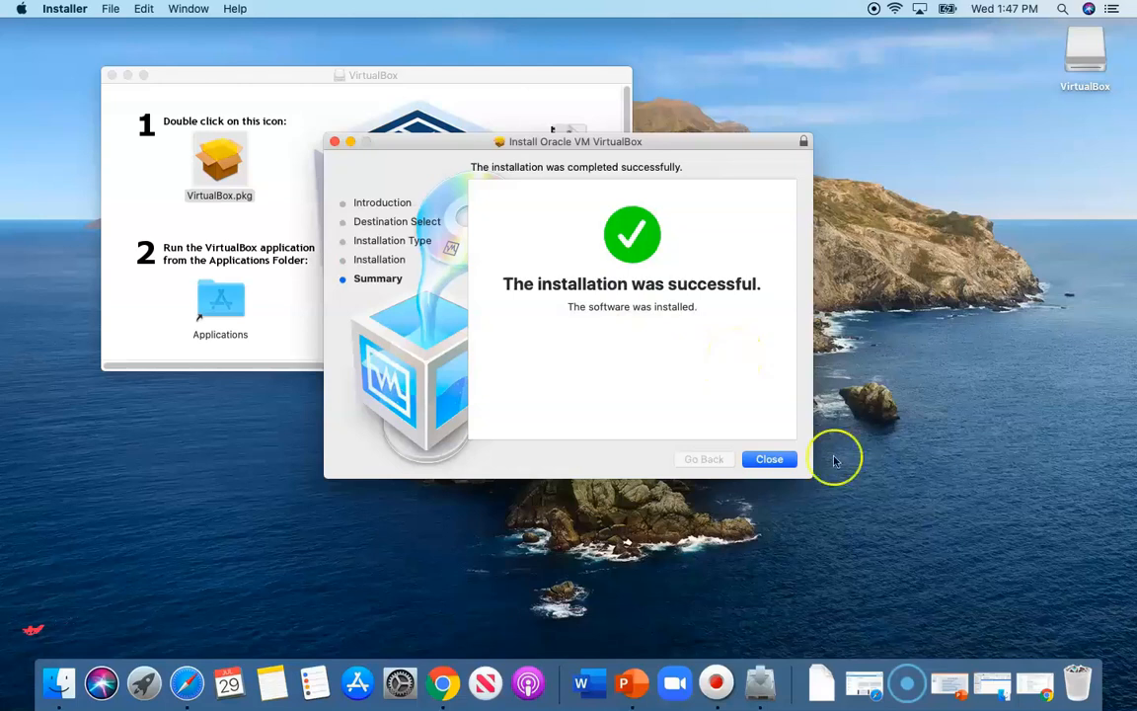
pyautogui.click(772, 462)
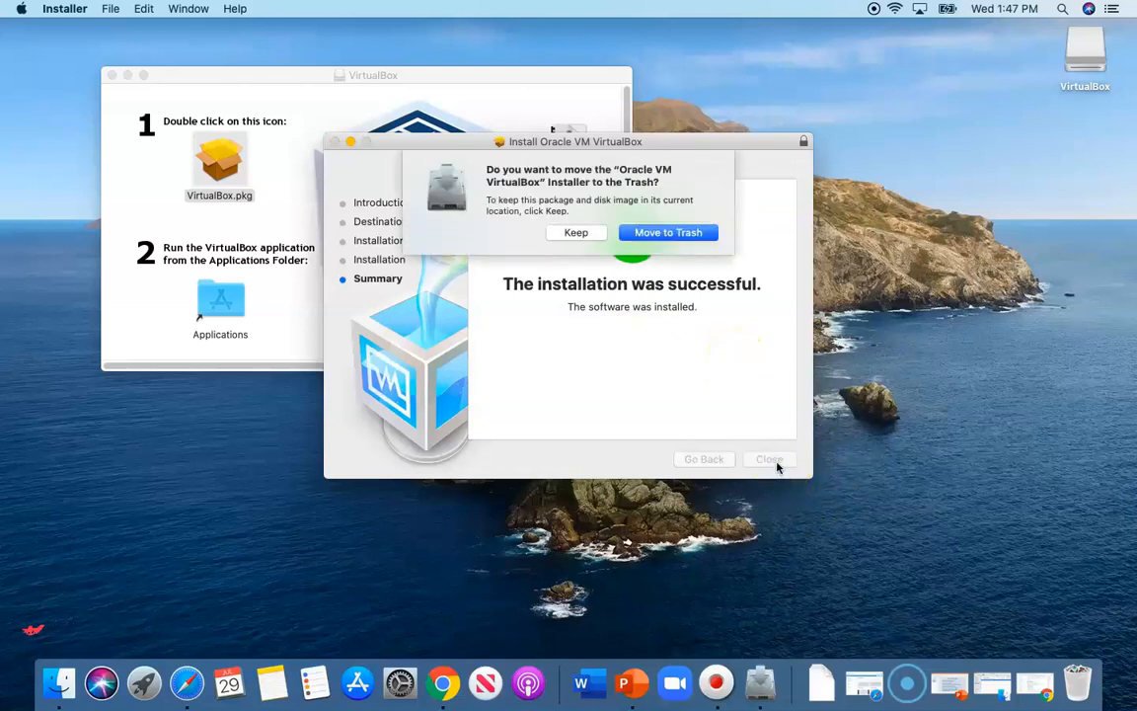
pyautogui.click(576, 232)
# Close the disk image window and launch the newly installed VirtualBox app from Launchpad
pyautogui.click(112, 76)
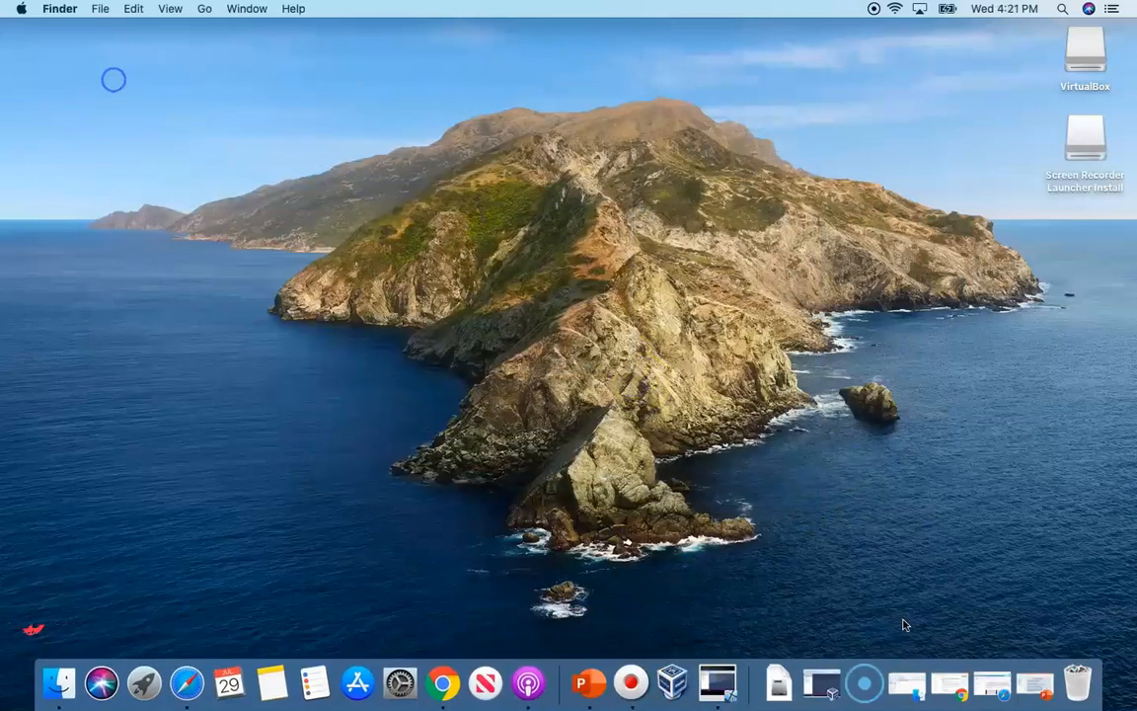
pyautogui.click(1062, 8)
pyautogui.write('virty')
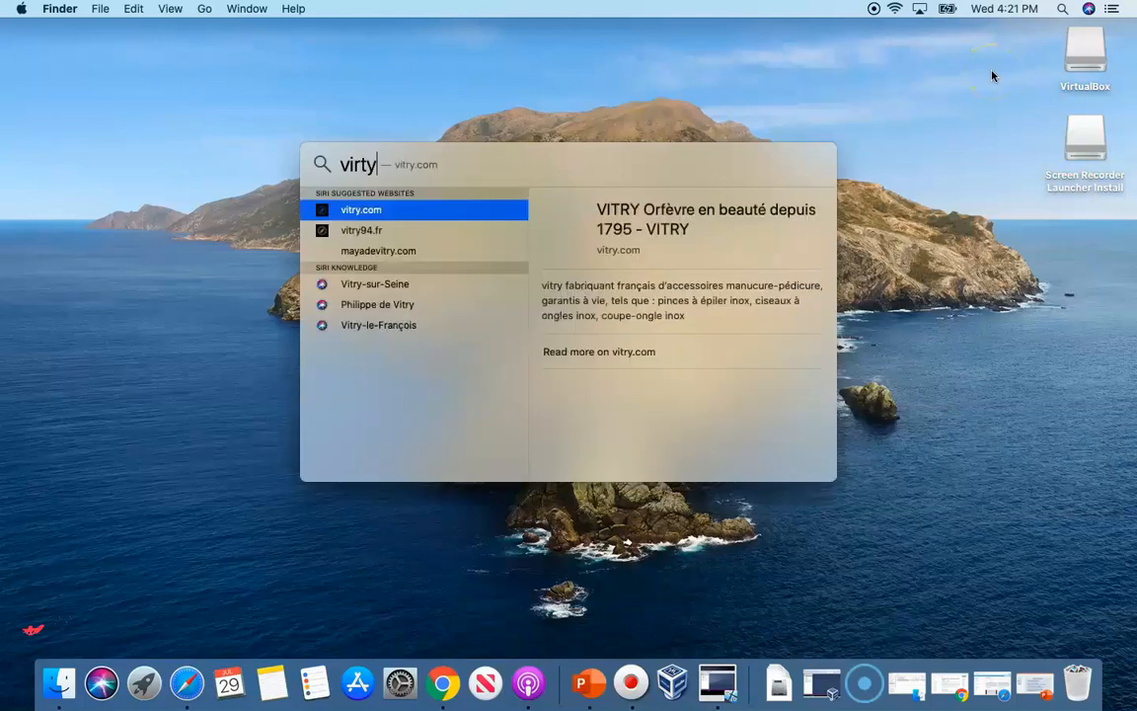
pyautogui.press('BackSpace')
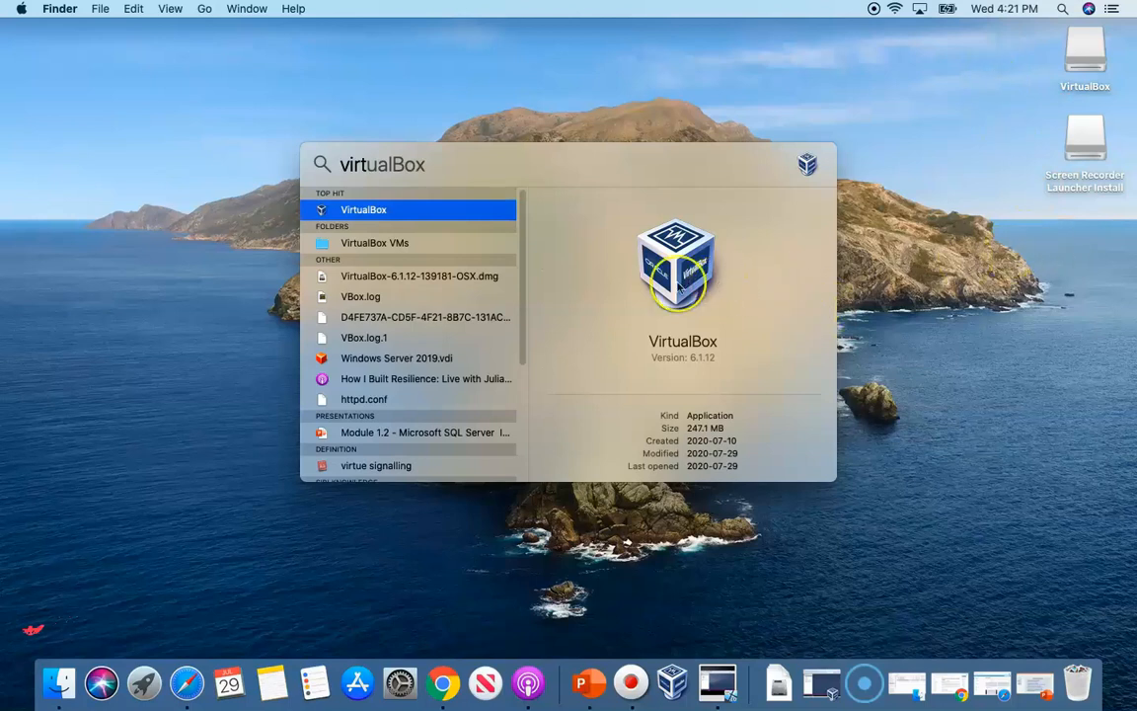
pyautogui.click(1037, 522)
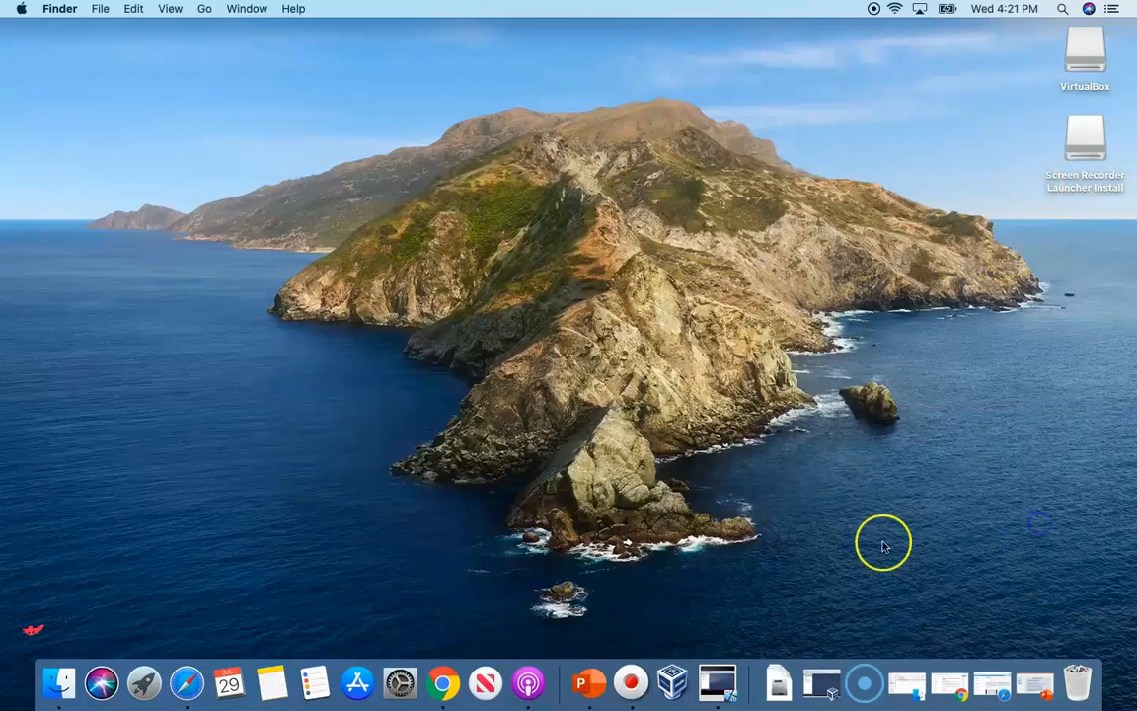
pyautogui.click(144, 680)
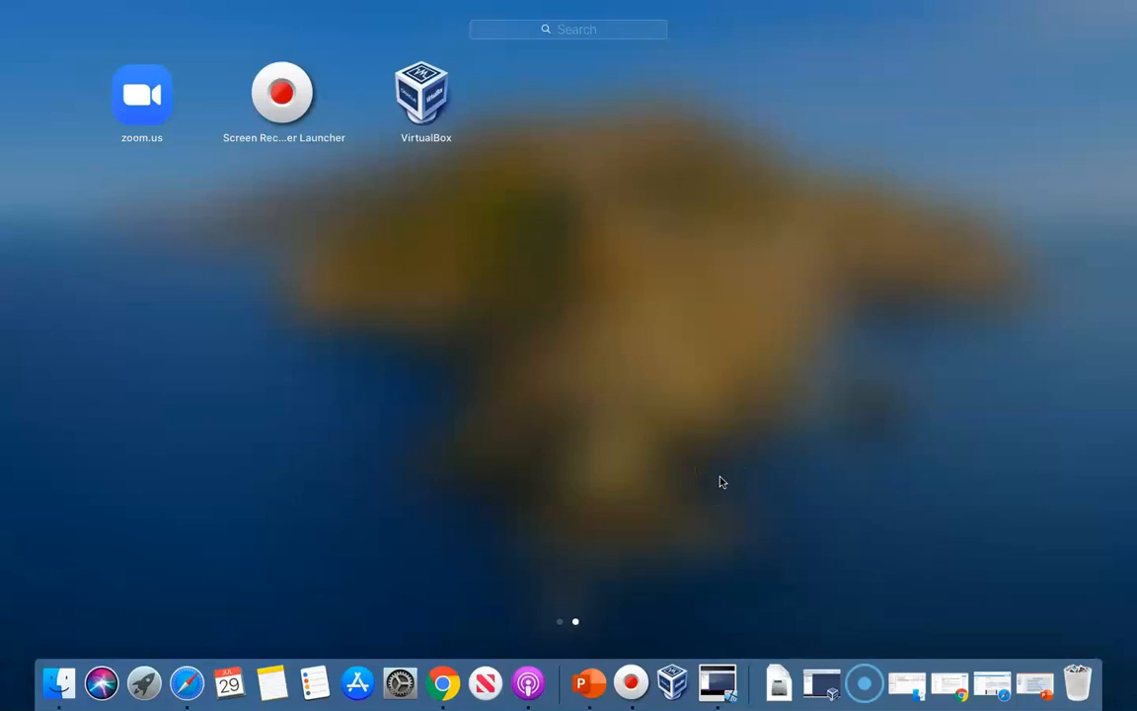
pyautogui.click(426, 104)
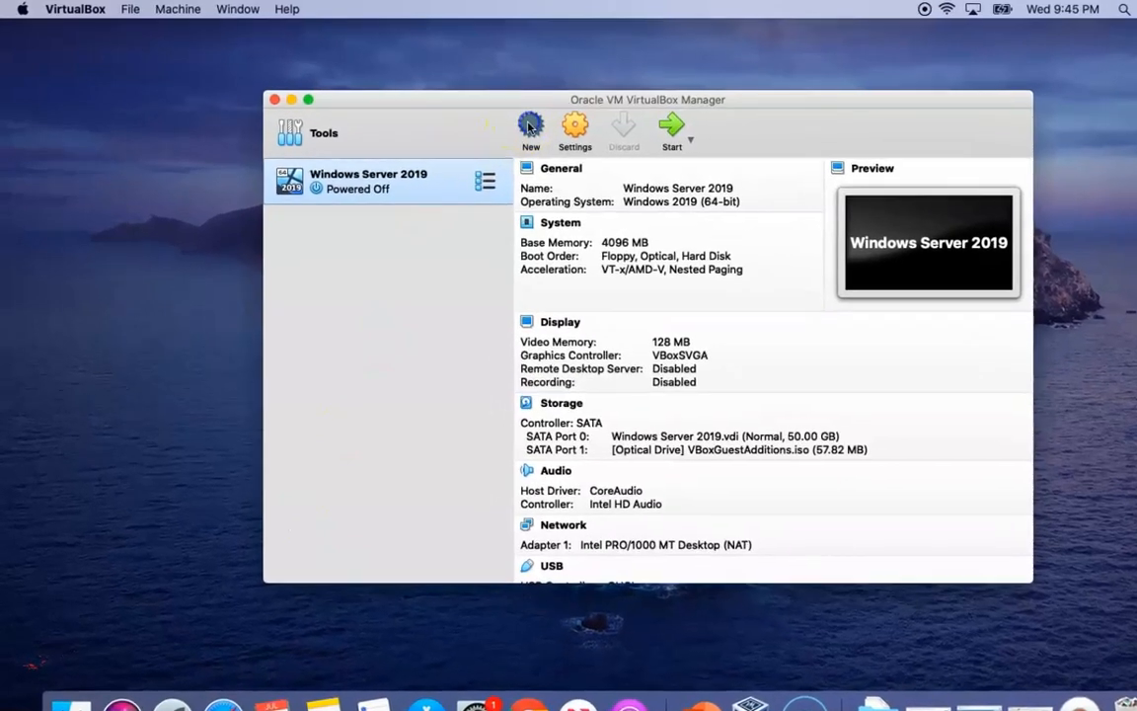
# Start a new VM named 'Windows 10', type Microsoft Windows, version Windows 10 (64-bit)
pyautogui.click(530, 127)
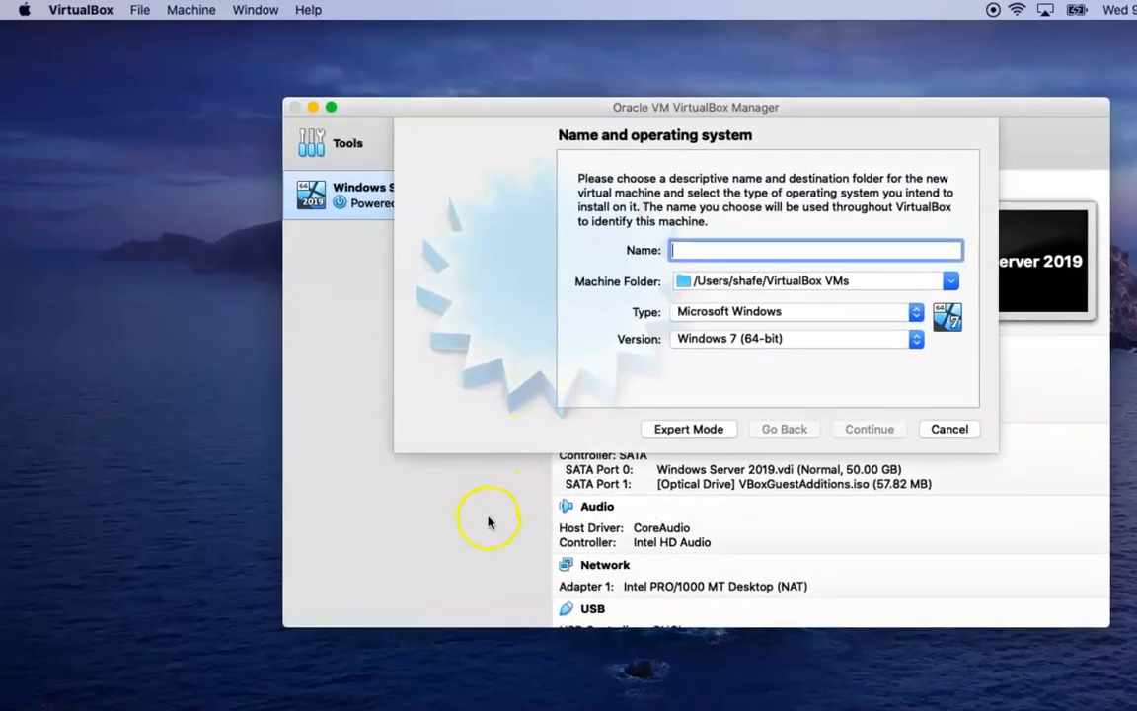
pyautogui.write('Win')
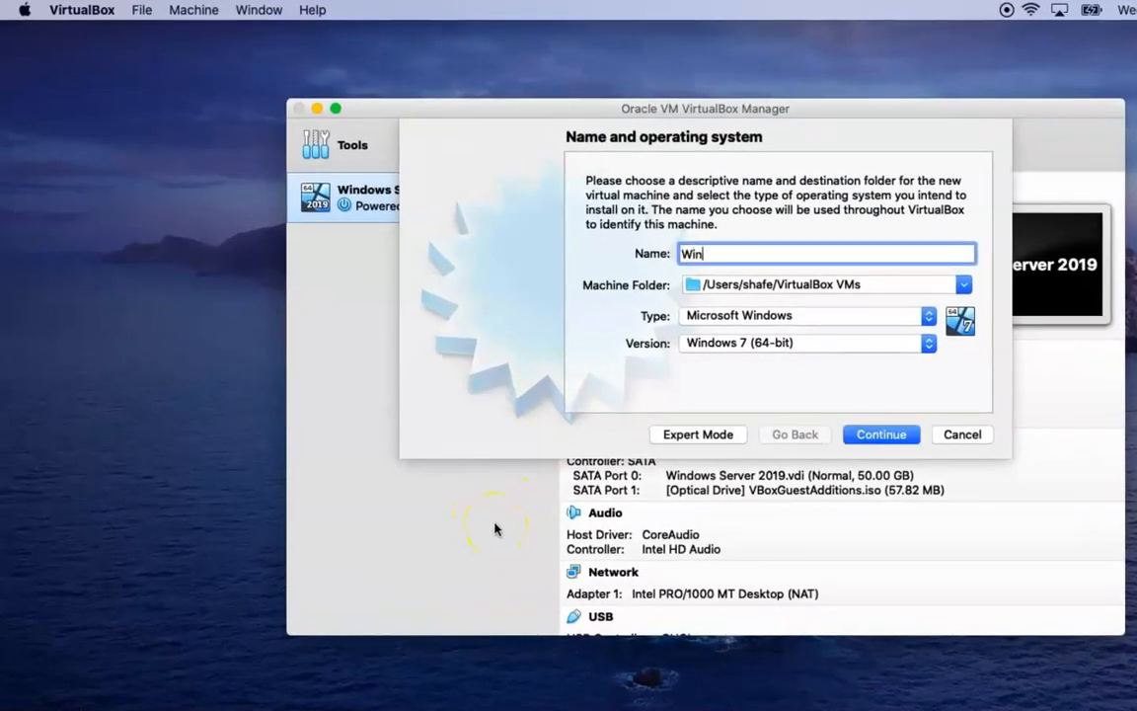
pyautogui.write('dows 10')
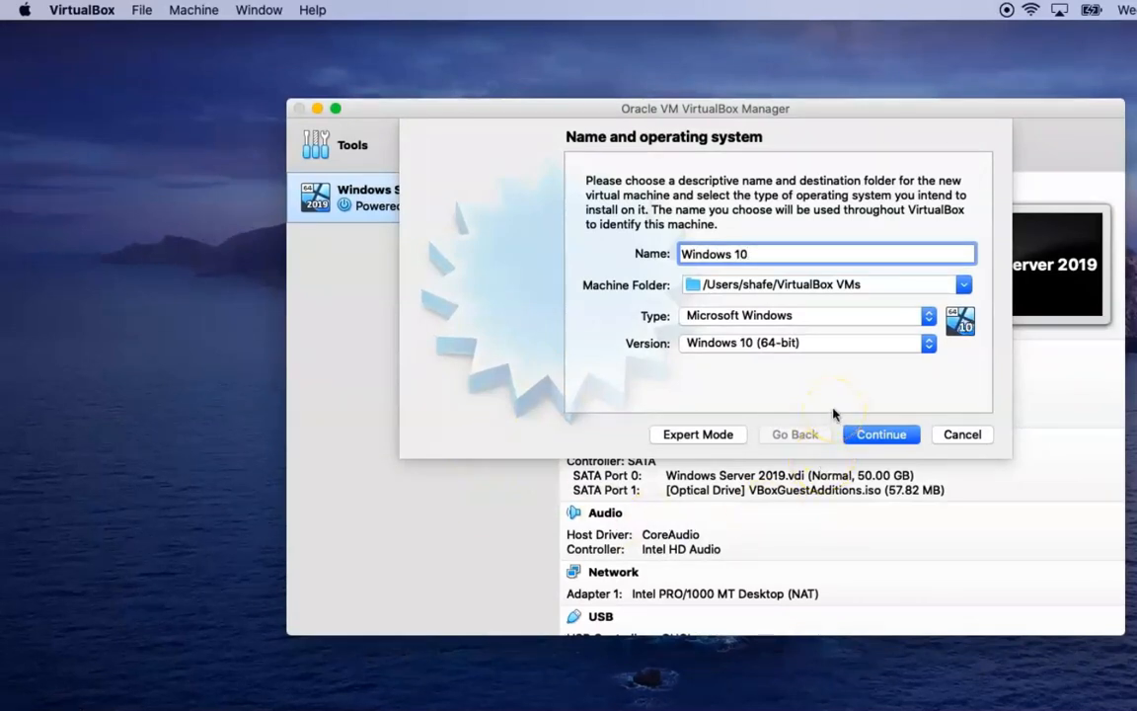
pyautogui.click(929, 316)
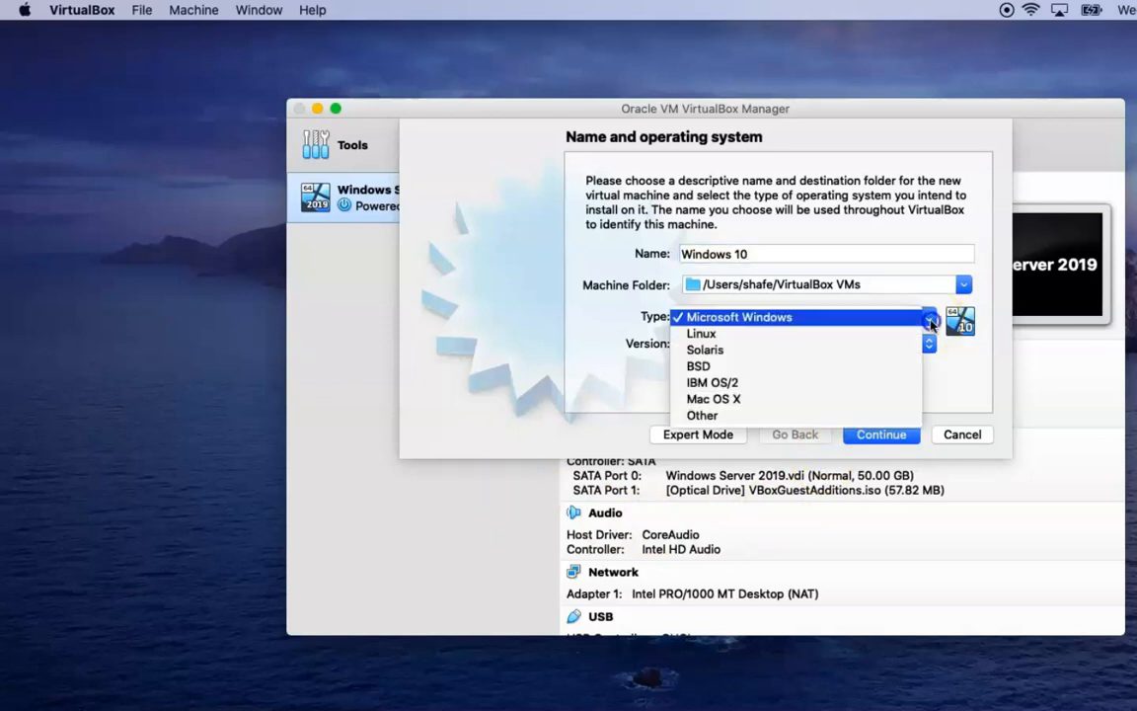
pyautogui.click(930, 320)
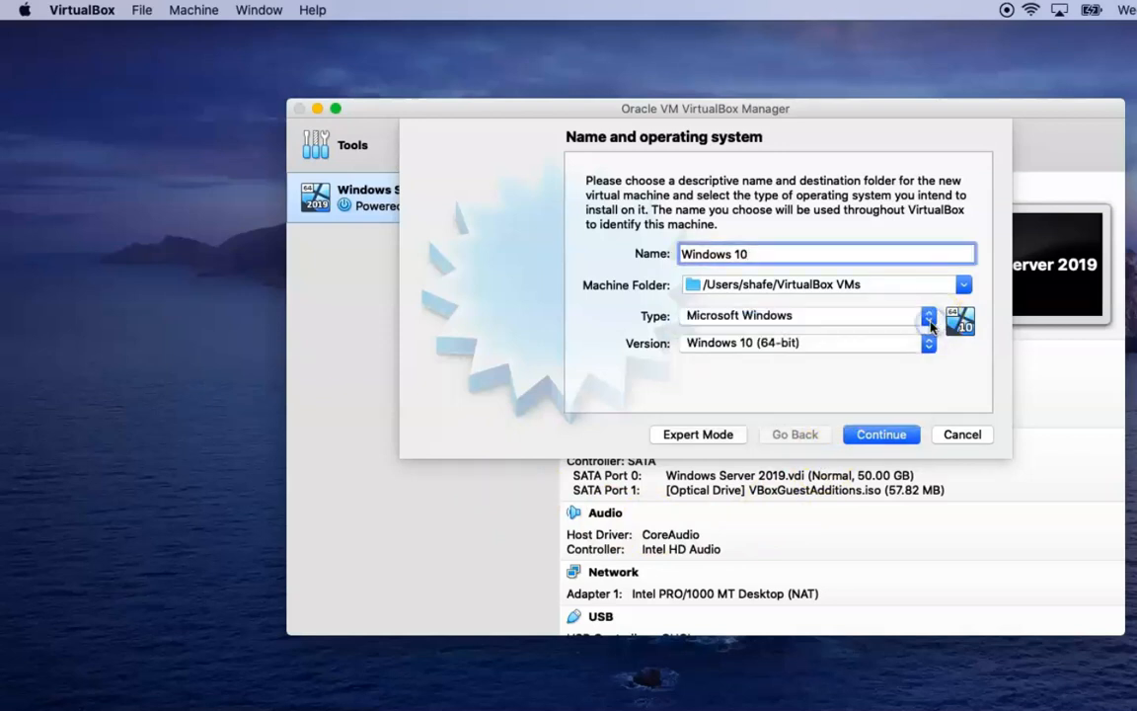
pyautogui.click(929, 344)
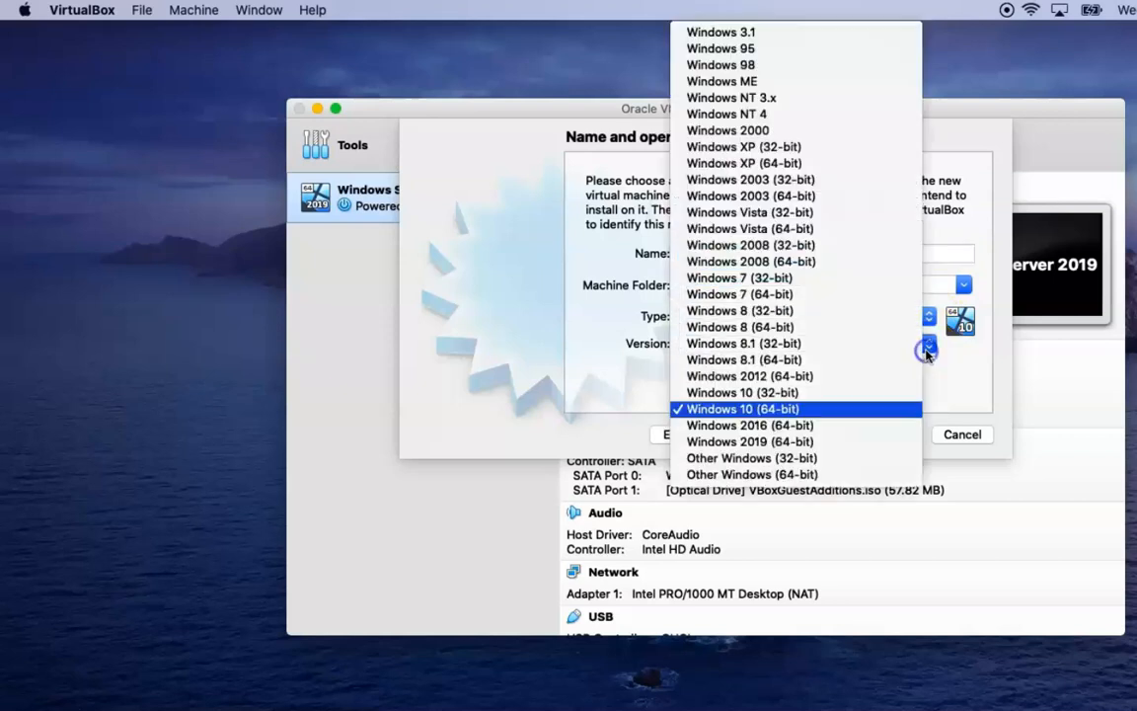
pyautogui.click(845, 409)
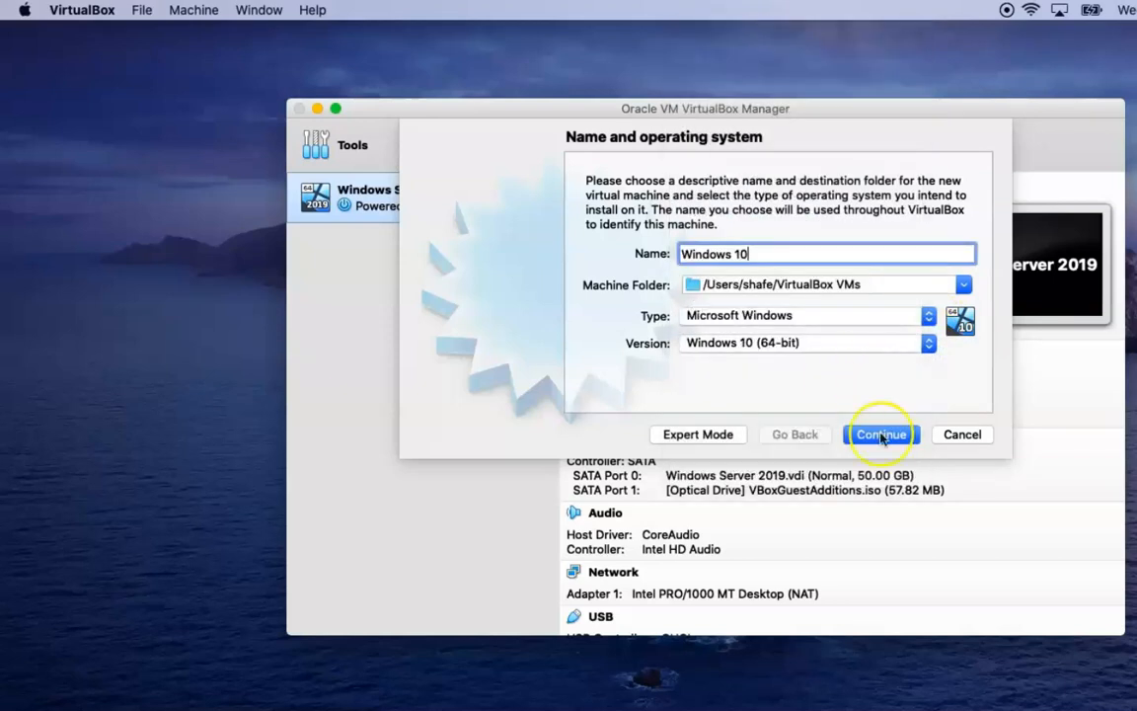
# Give the VM 4096 MB of memory and choose to create a new virtual hard disk
pyautogui.click(881, 438)
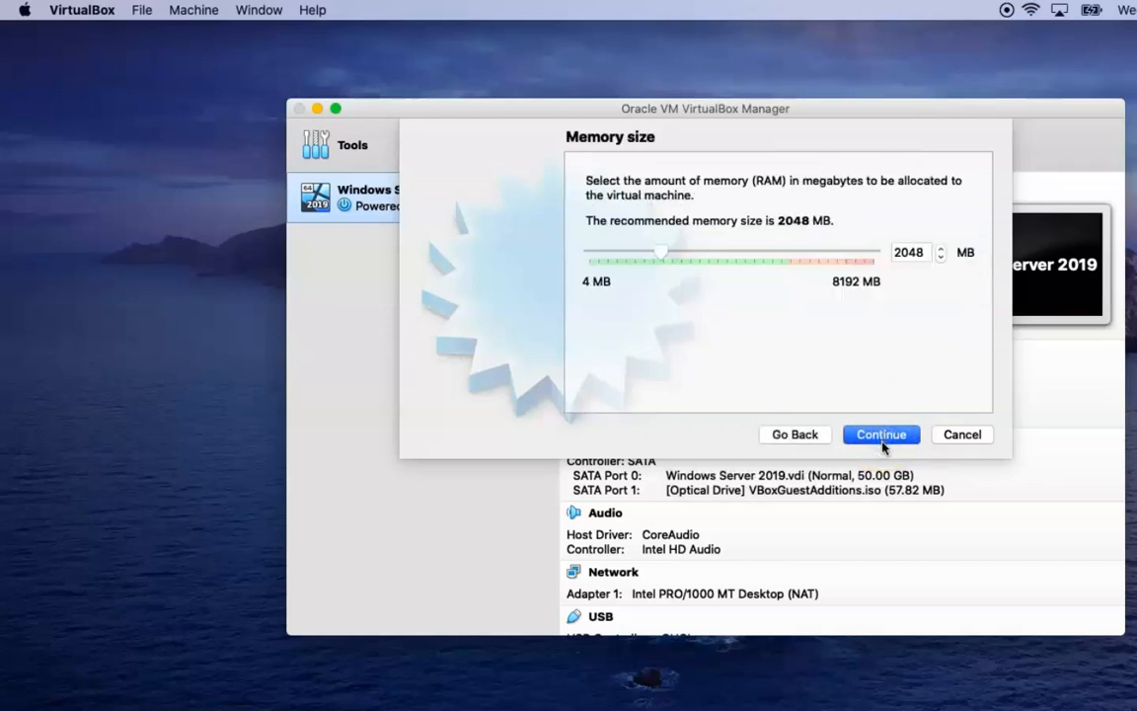
pyautogui.moveTo(666, 259); pyautogui.dragTo(734, 266)
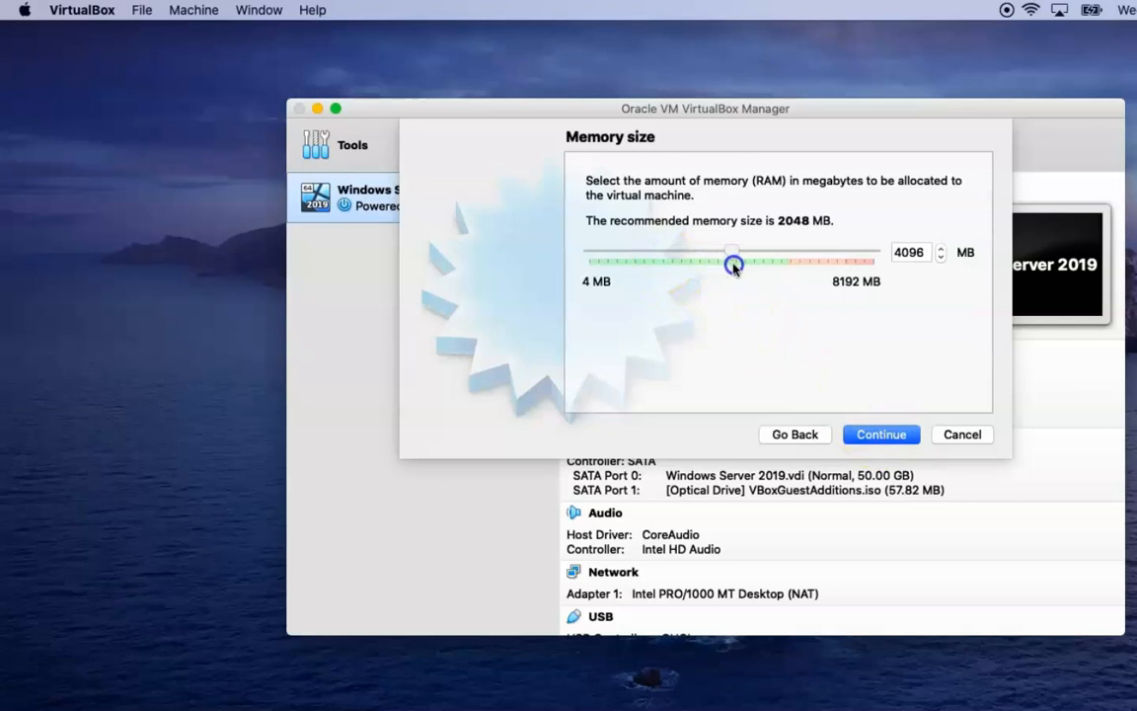
pyautogui.click(885, 436)
pyautogui.click(892, 437)
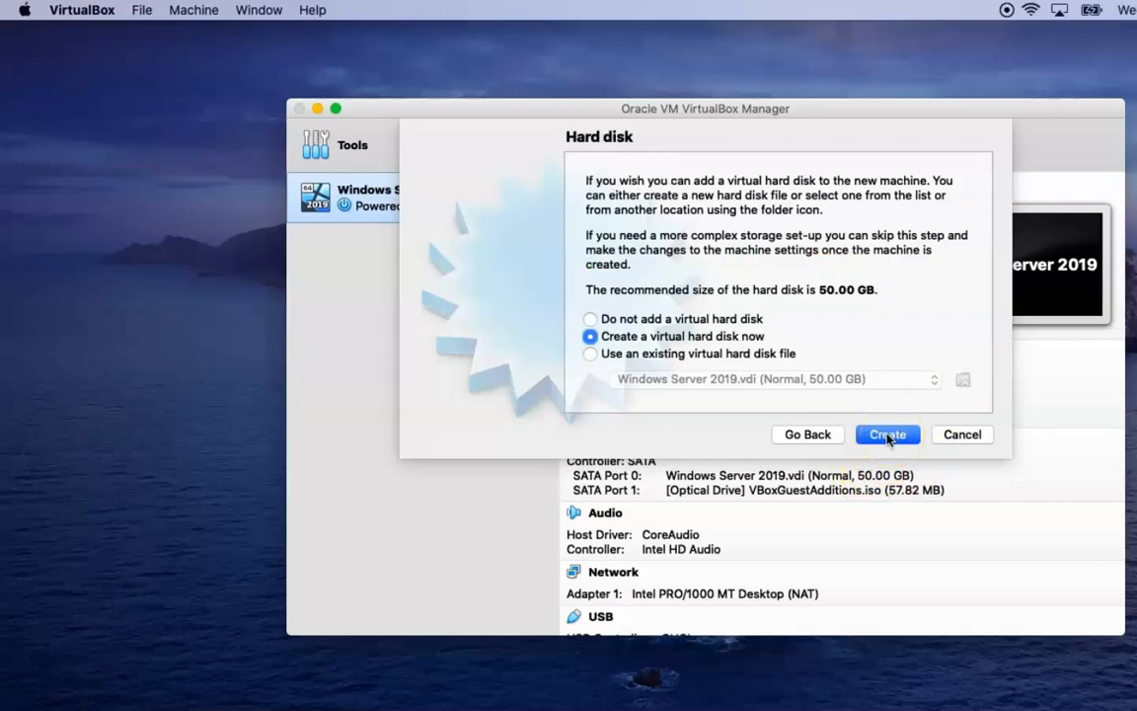
# Create a dynamically allocated 50.00 GB VDI disk, Windows 10.vdi, to finish the VM
pyautogui.click(889, 435)
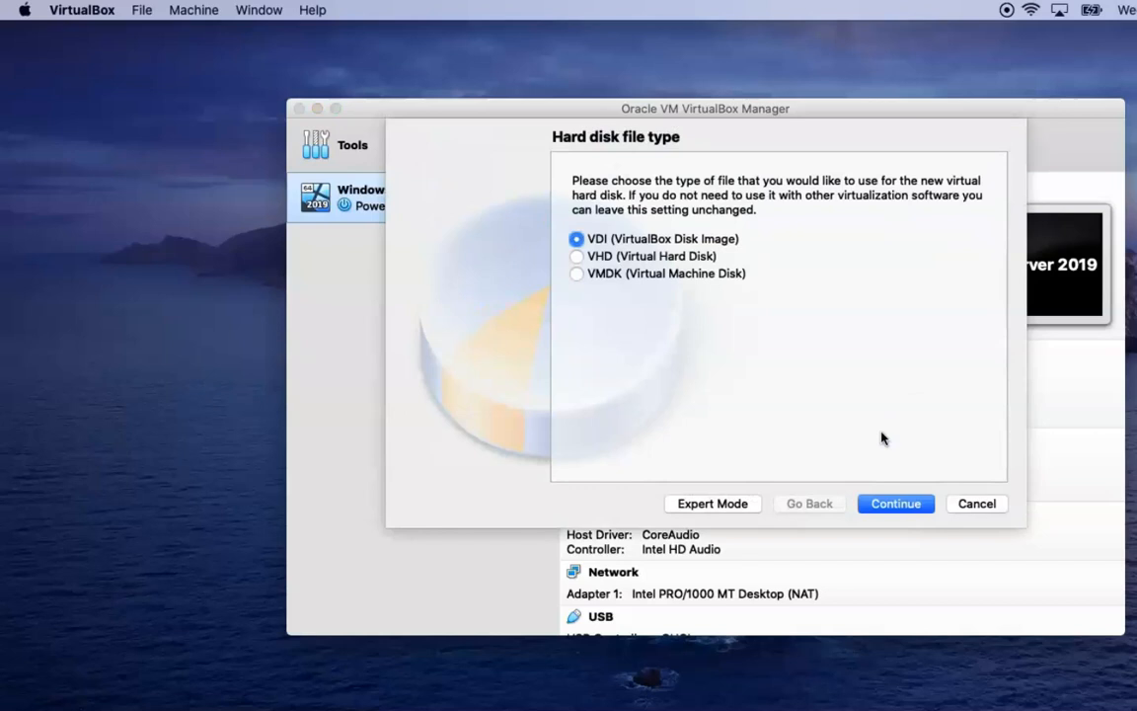
pyautogui.click(895, 504)
pyautogui.click(897, 507)
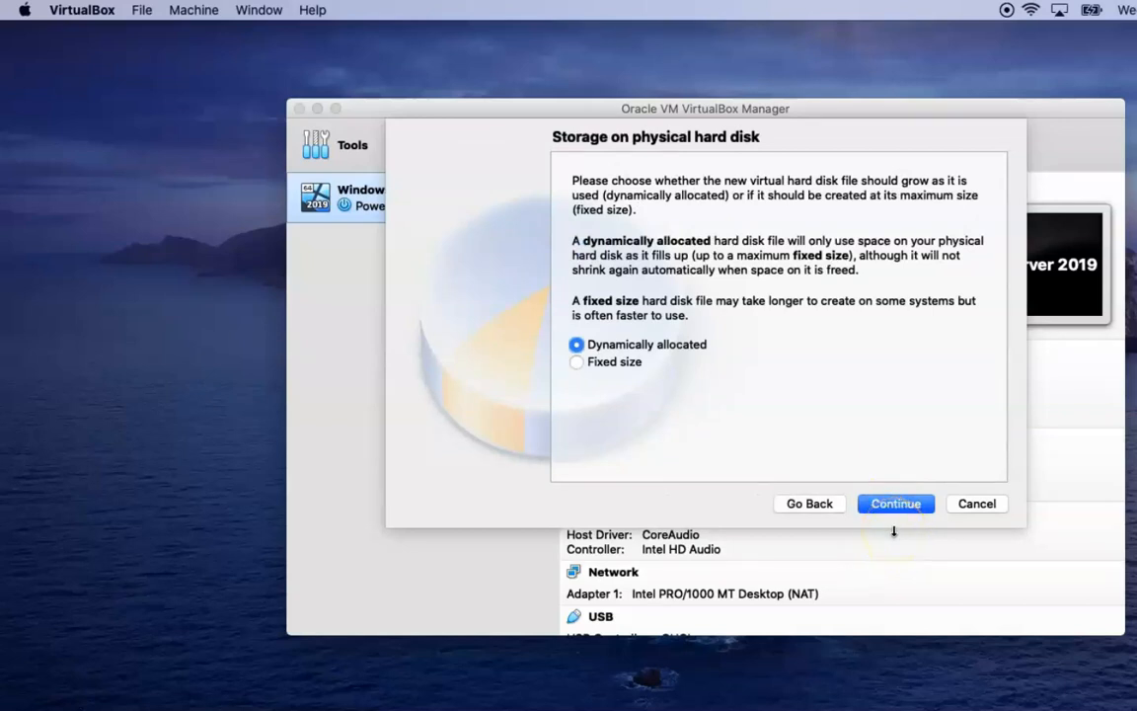
pyautogui.click(895, 503)
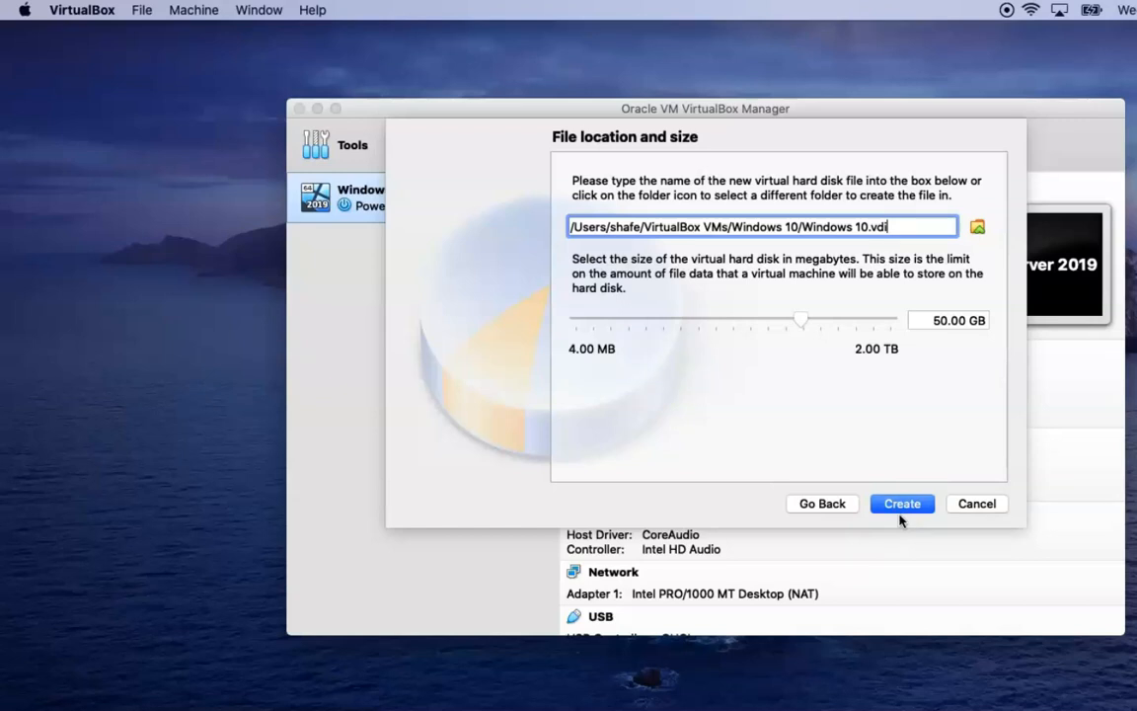
pyautogui.click(900, 512)
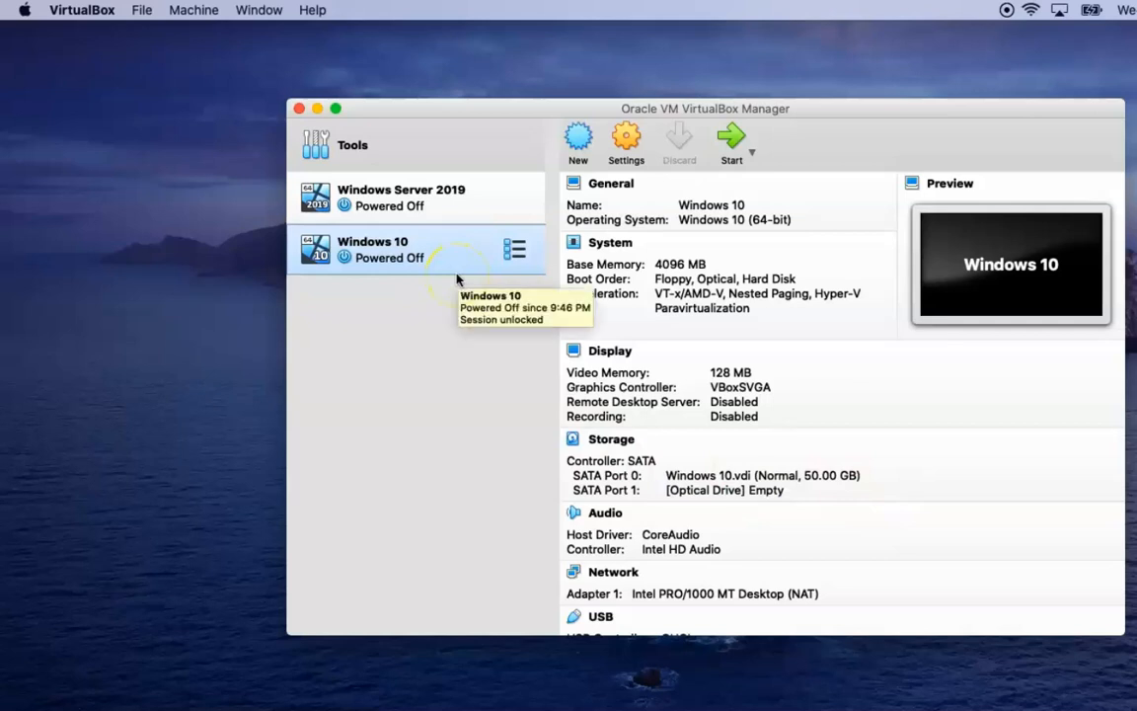
# In General > Advanced settings, set Shared Clipboard and Drag'n'Drop both to Bidirectional
pyautogui.click(627, 145)
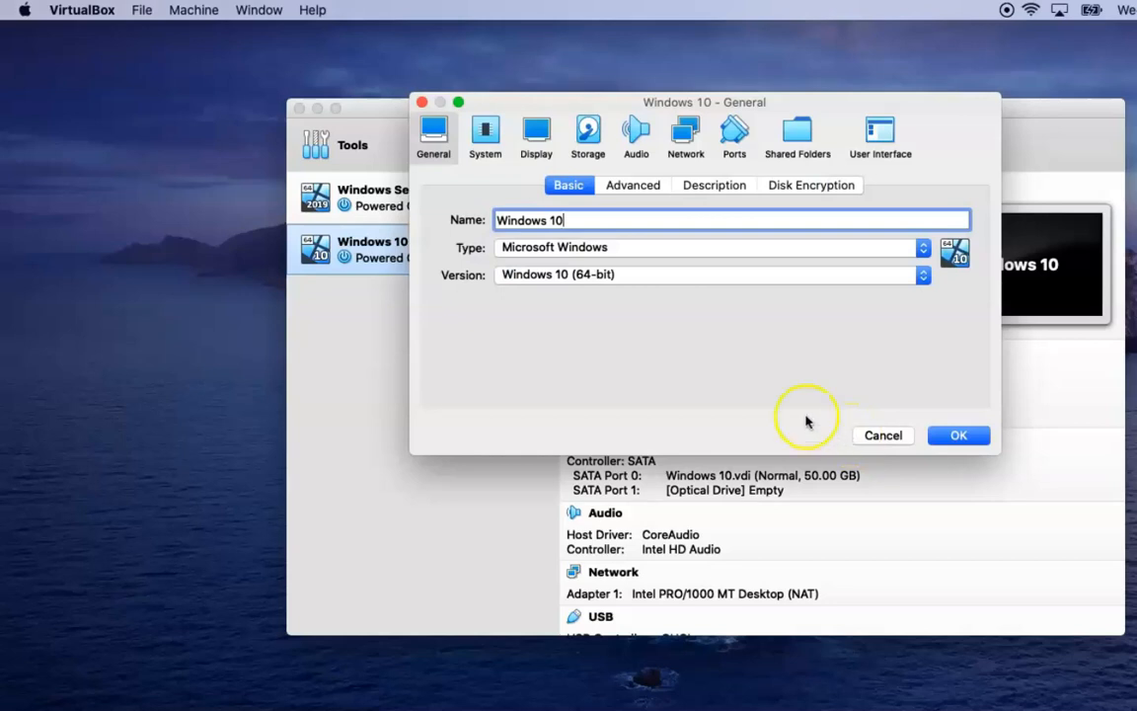
pyautogui.click(633, 184)
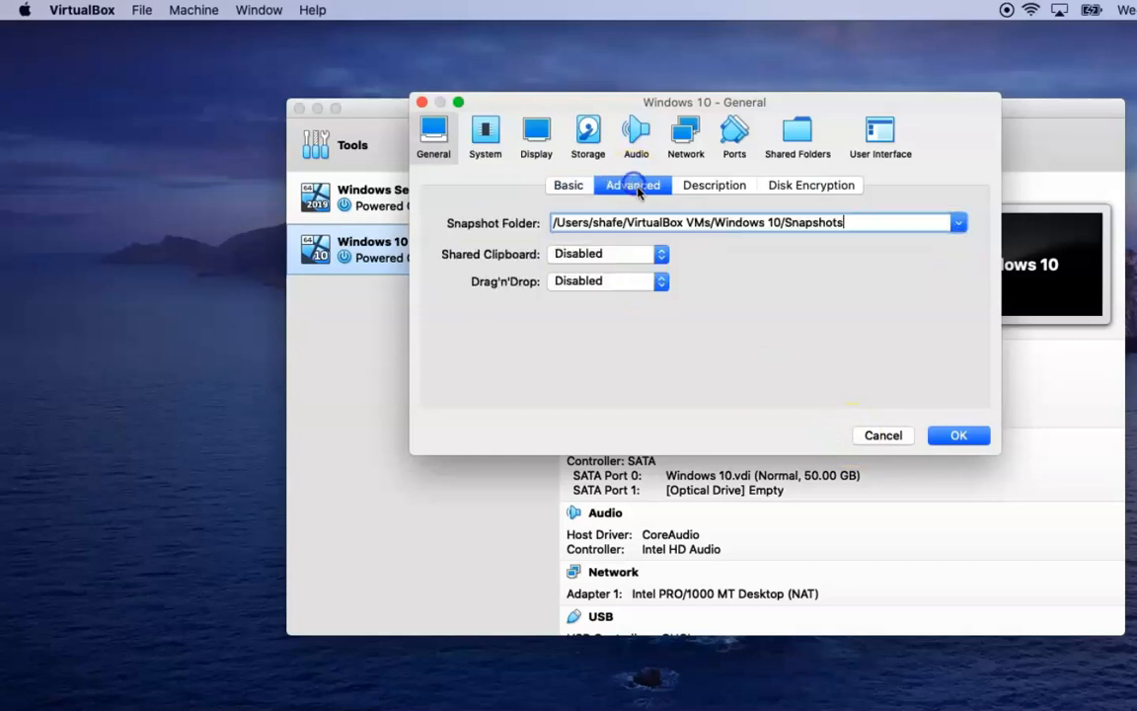
pyautogui.click(660, 255)
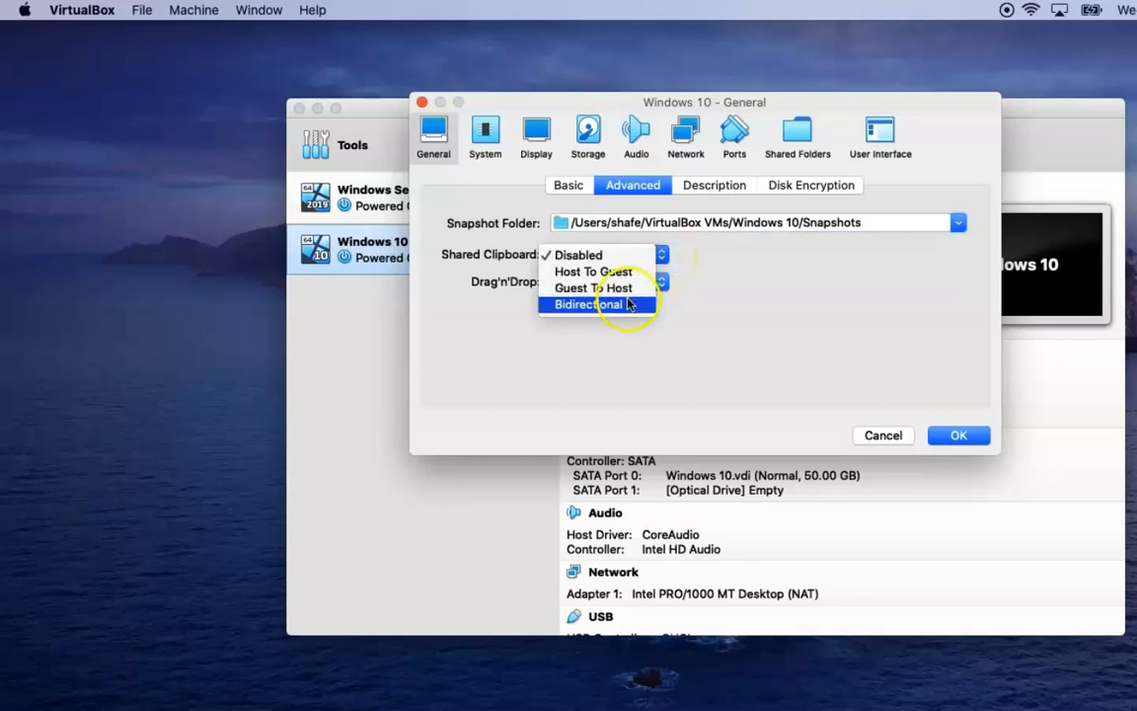
pyautogui.click(628, 304)
pyautogui.click(662, 282)
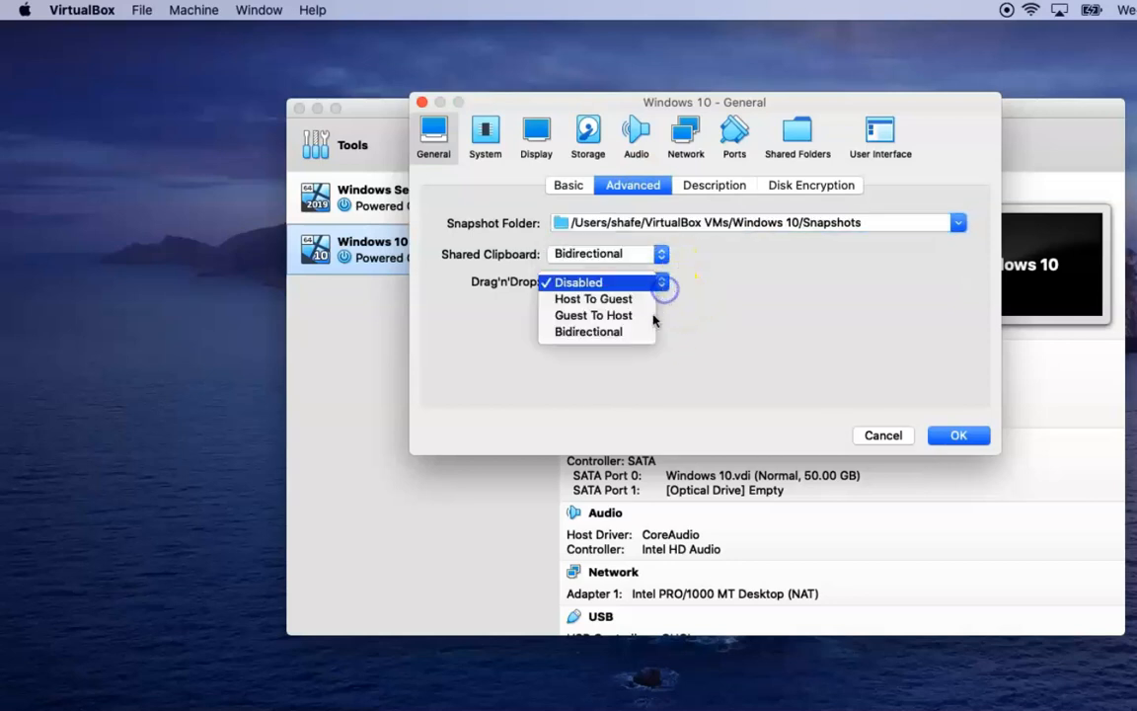
pyautogui.click(638, 331)
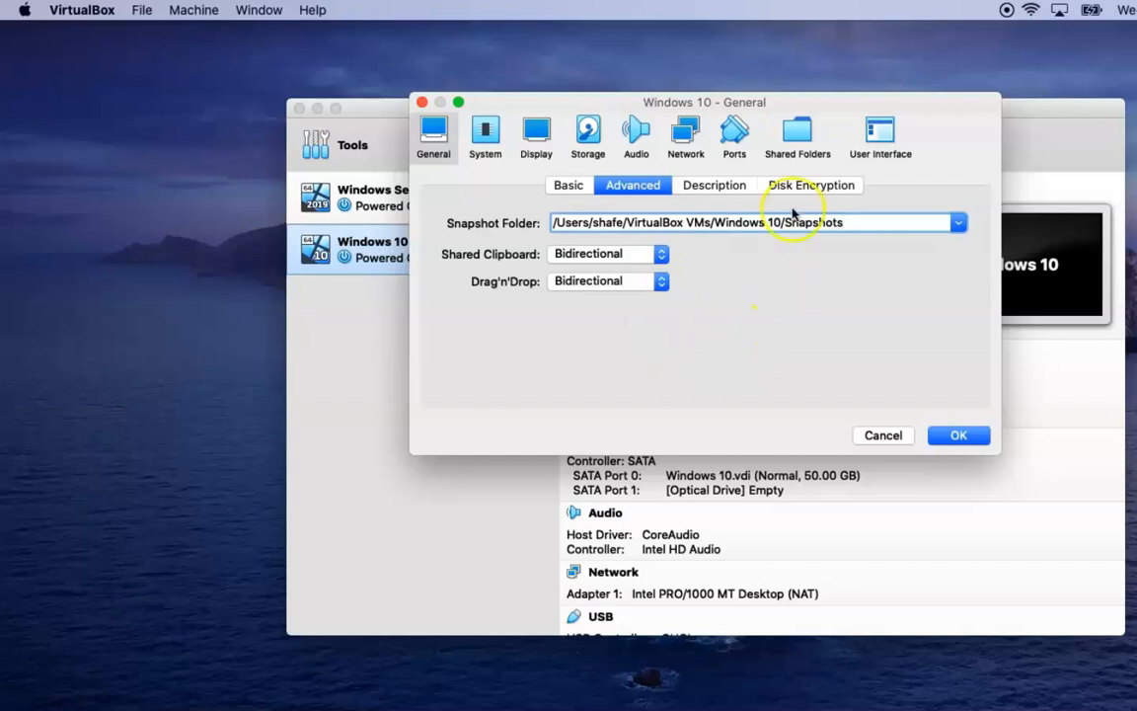
pyautogui.click(798, 133)
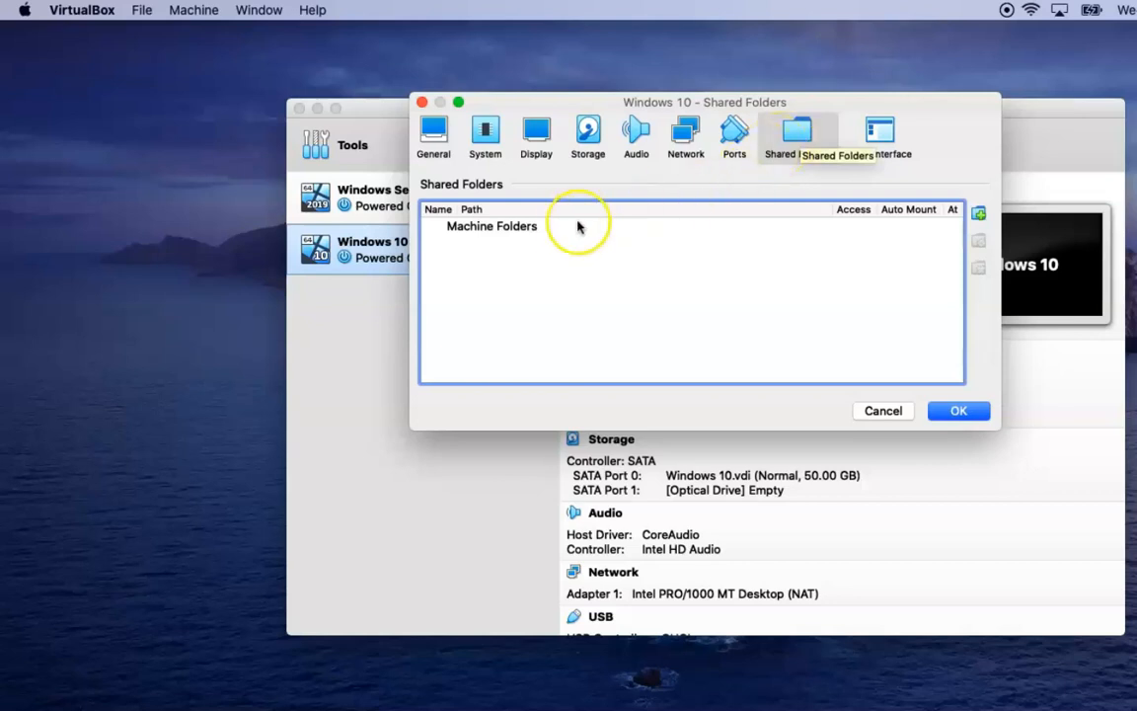
# Add the host's Downloads folder as an auto-mounted, full-access shared folder
pyautogui.click(977, 216)
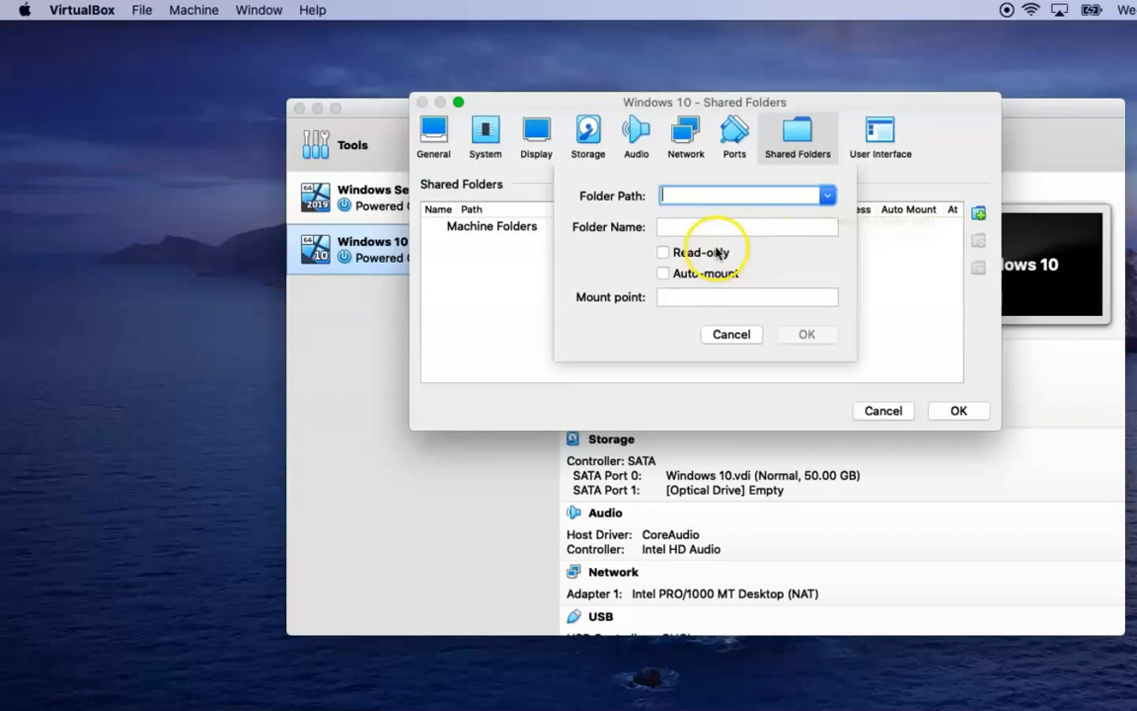
pyautogui.click(827, 195)
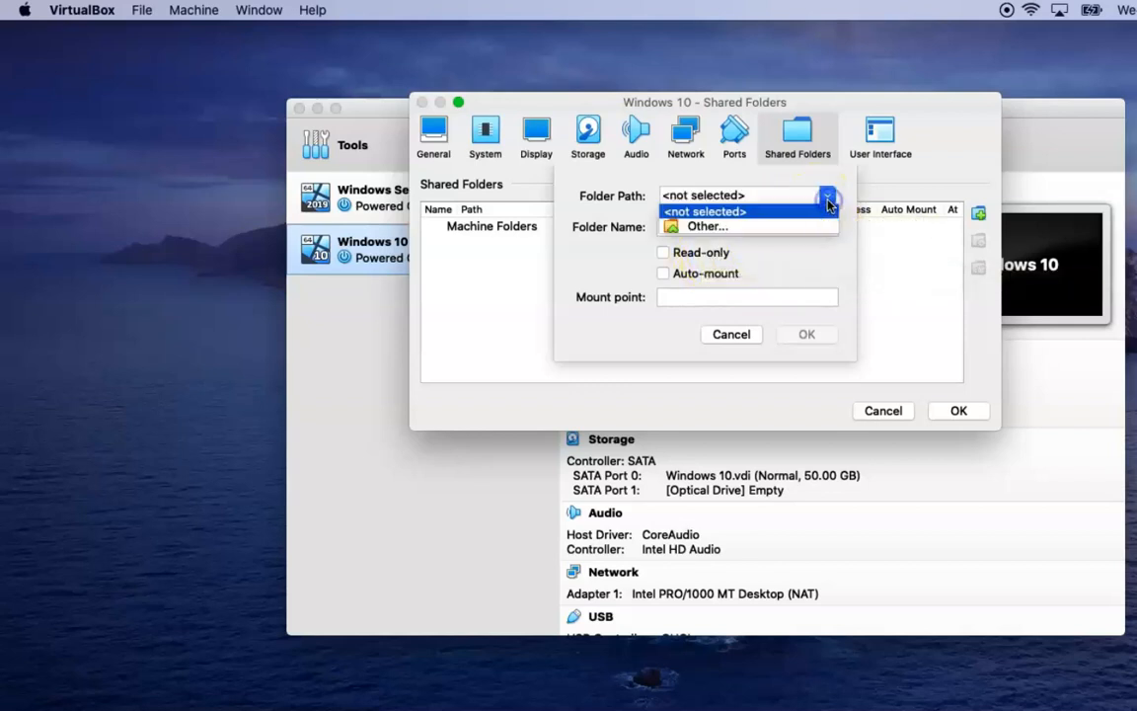
pyautogui.click(707, 226)
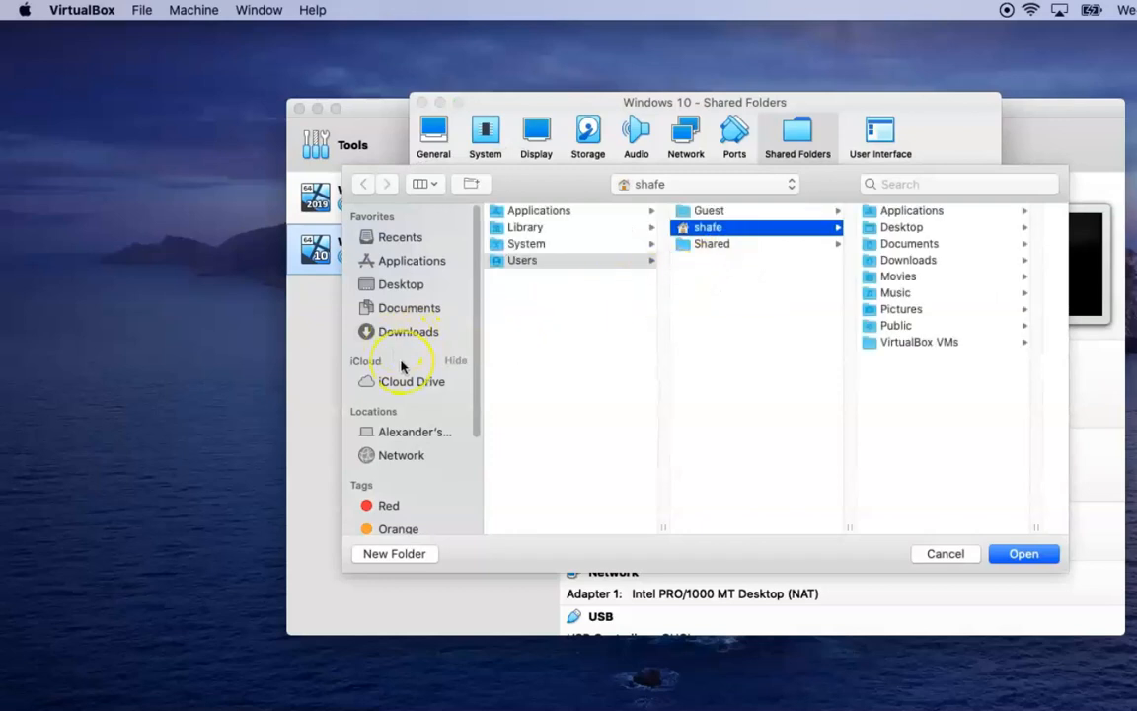
pyautogui.click(409, 338)
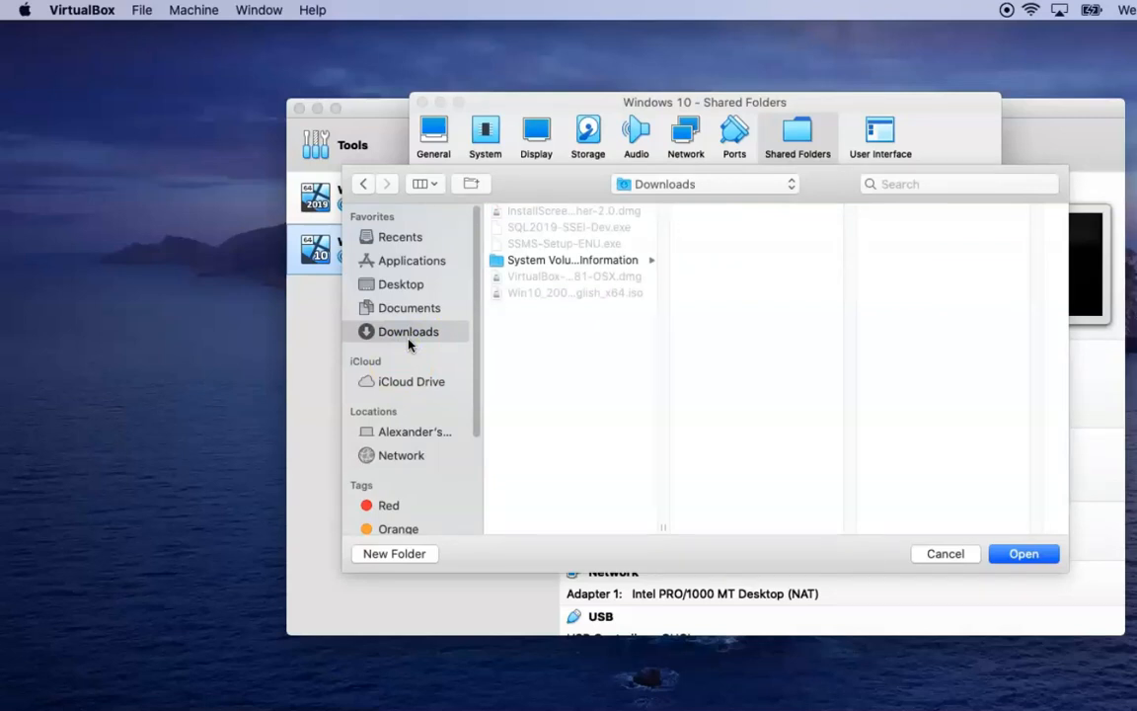
pyautogui.click(1035, 558)
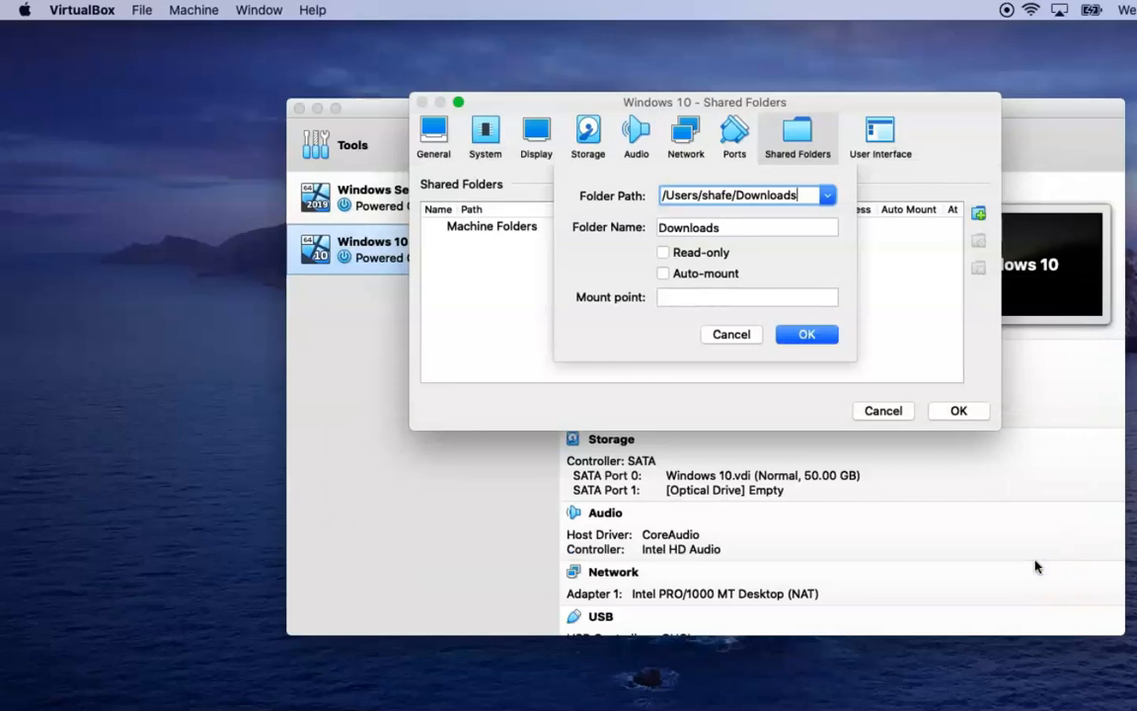
pyautogui.click(665, 276)
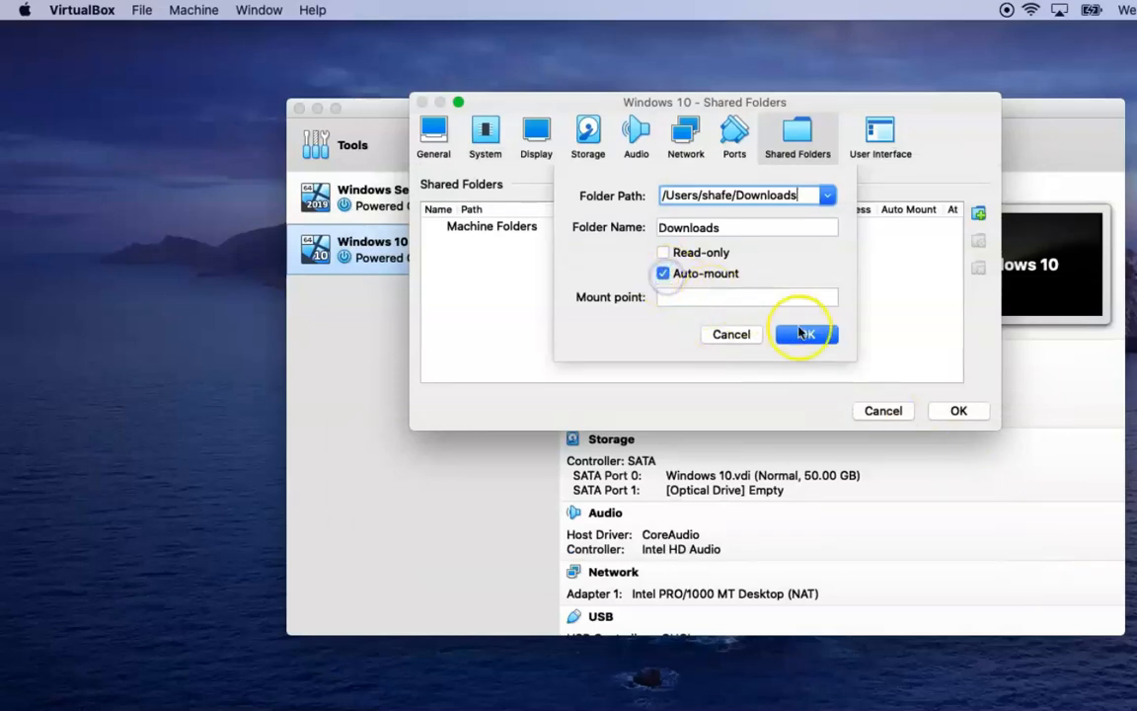
pyautogui.click(815, 337)
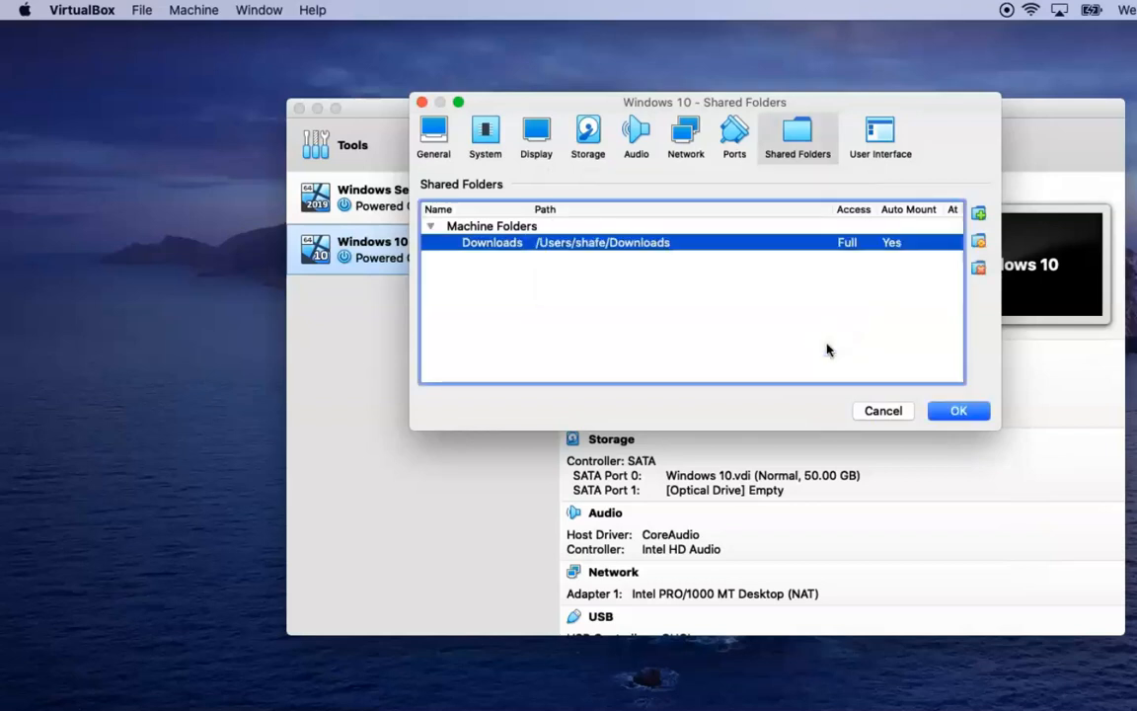
# Load Win10_2004_English_x64.iso into the SATA Port 1 optical drive and save the storage settings
pyautogui.click(589, 137)
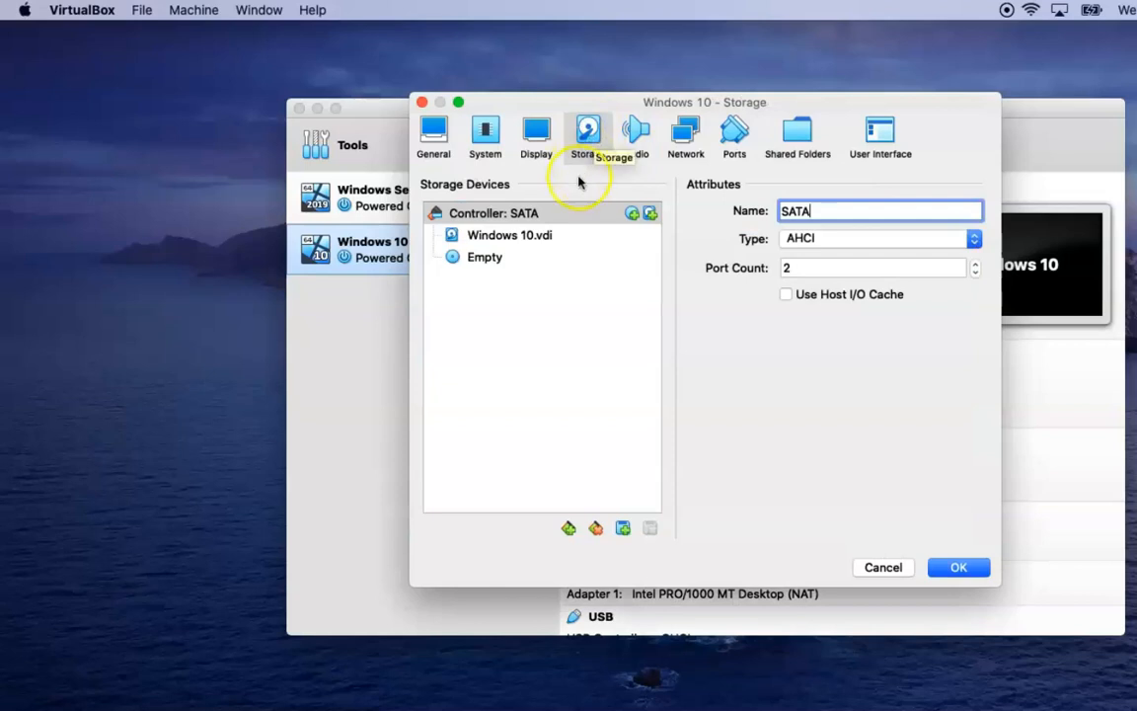
pyautogui.click(468, 260)
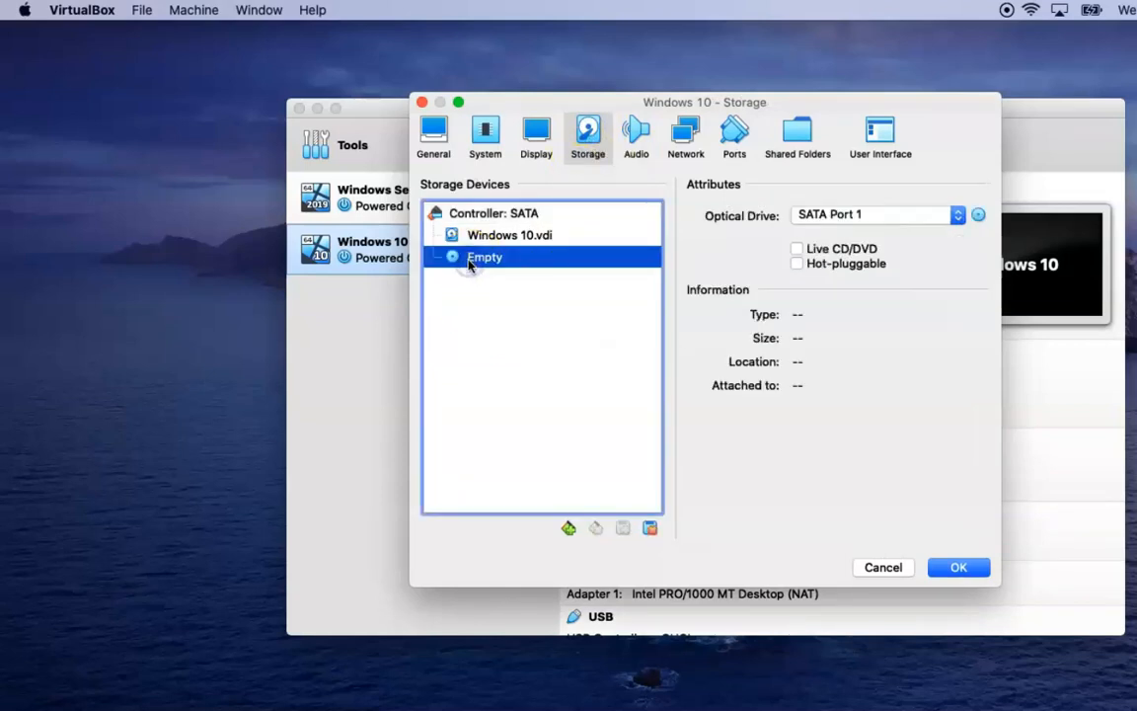
pyautogui.click(978, 215)
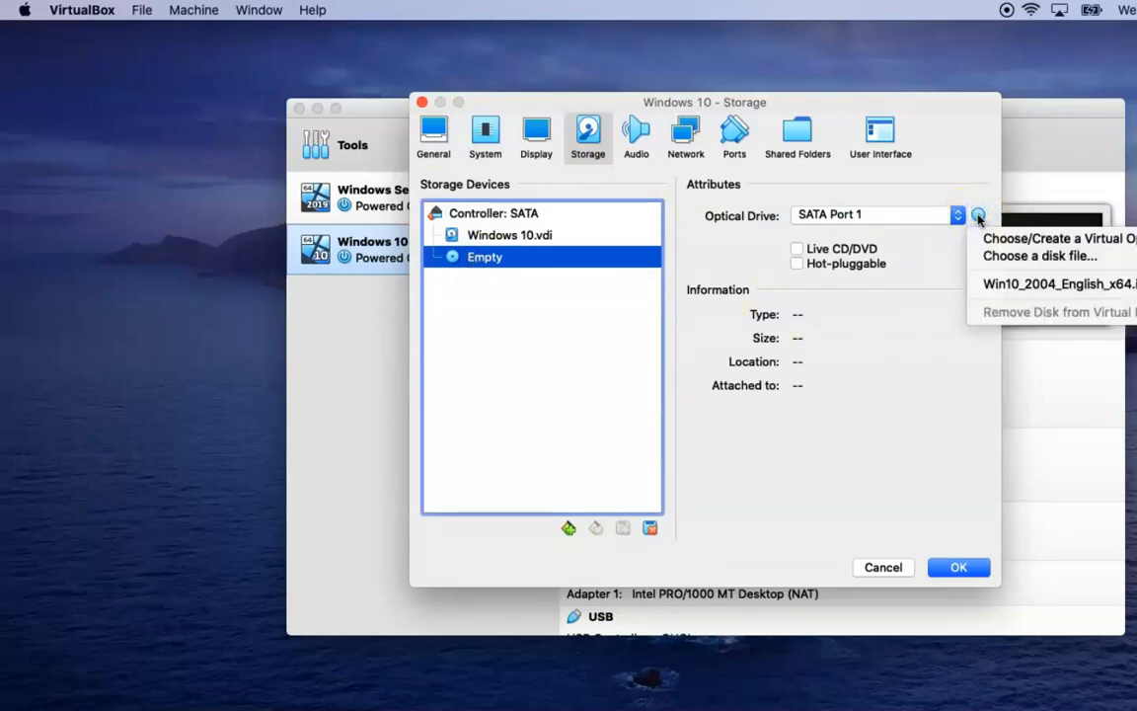
pyautogui.click(1054, 259)
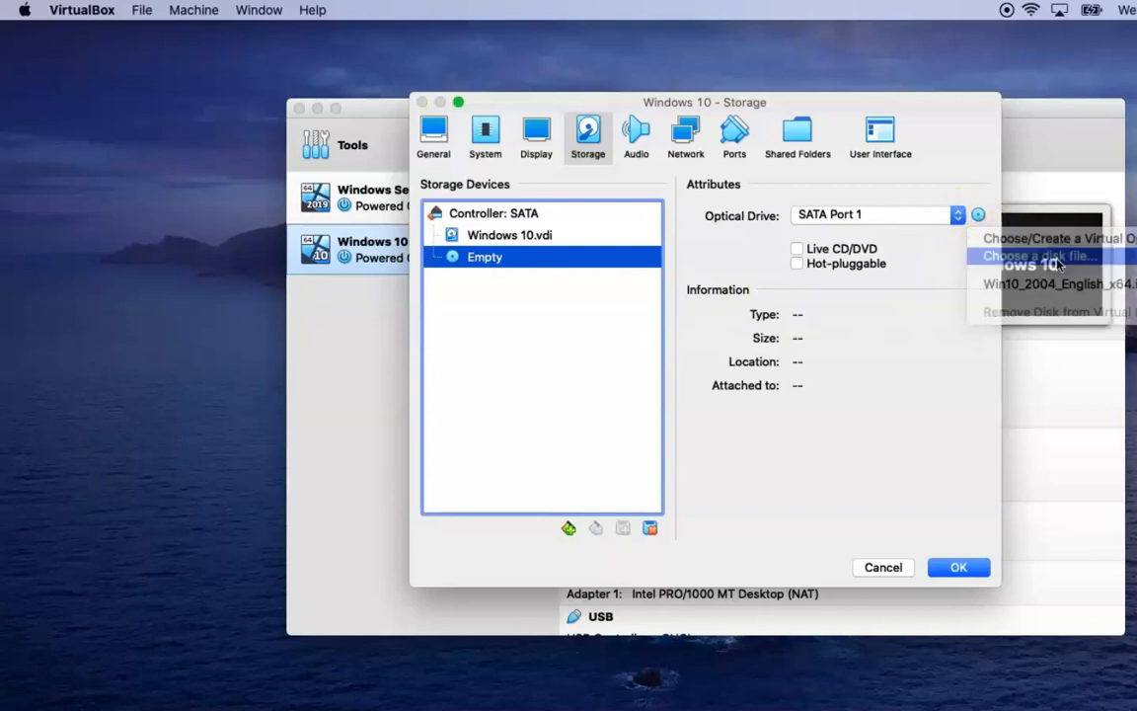
pyautogui.click(990, 270)
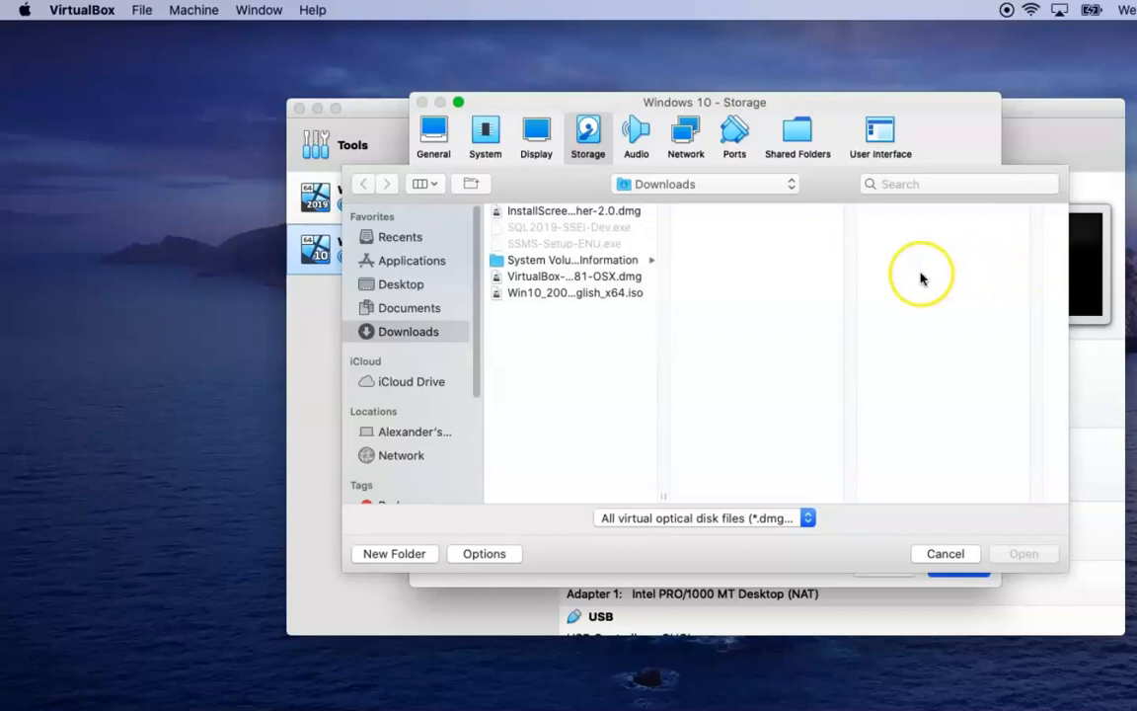
pyautogui.click(602, 294)
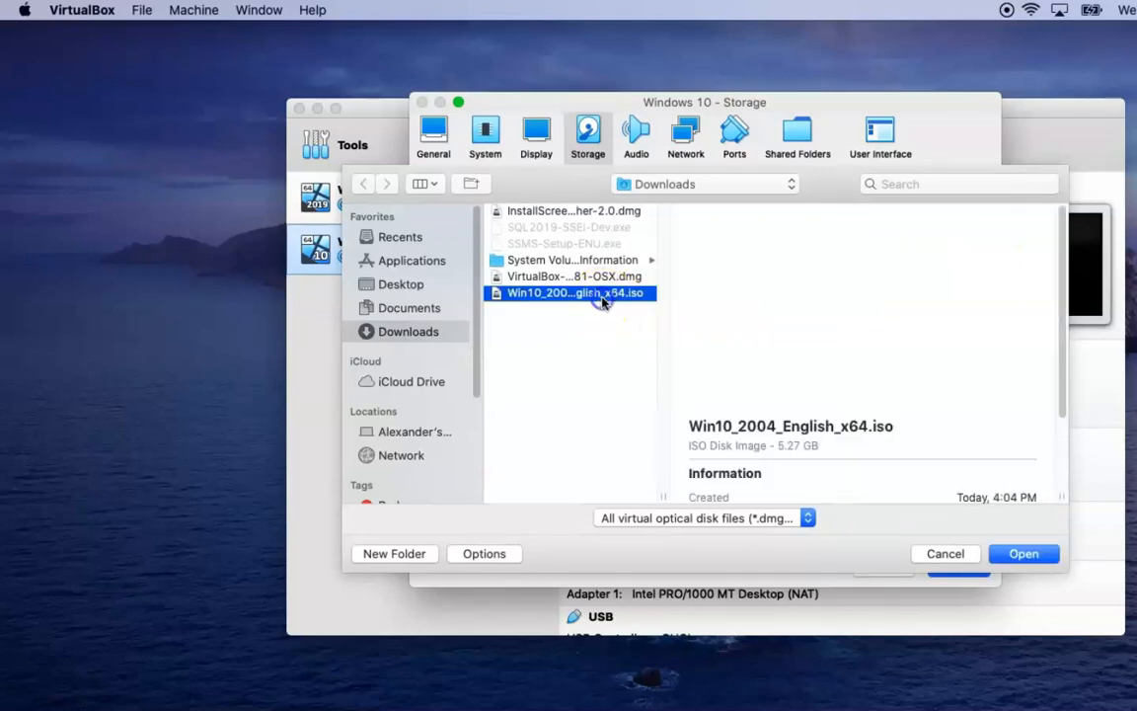
pyautogui.click(1024, 554)
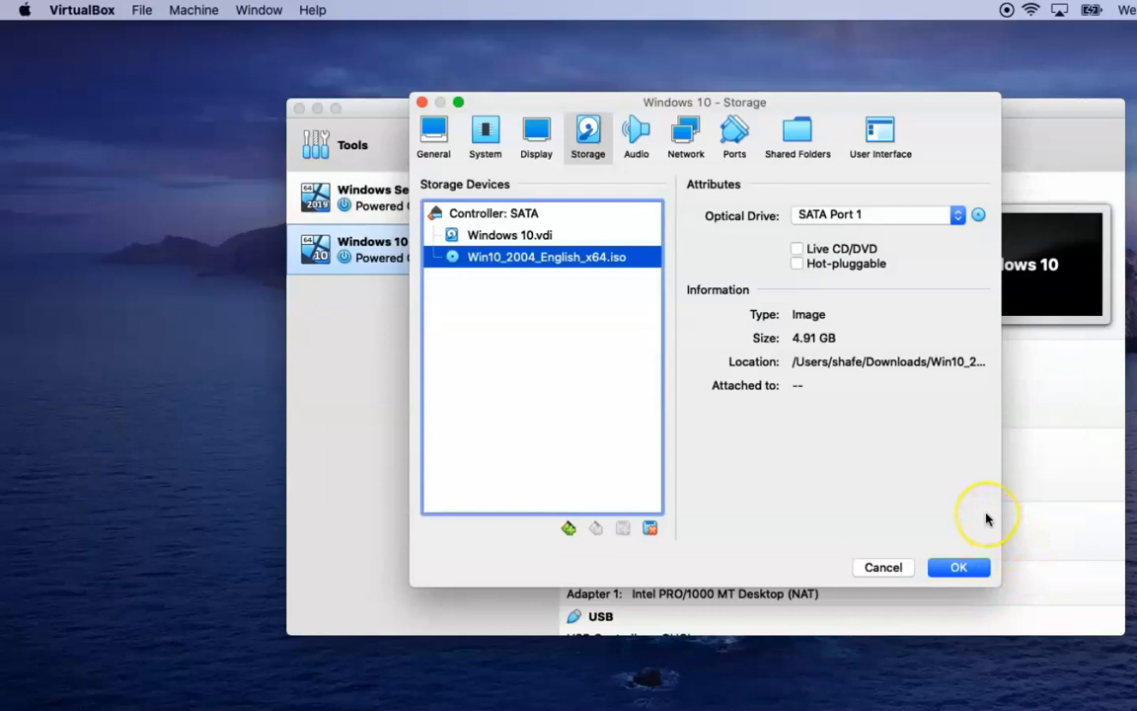
pyautogui.click(970, 573)
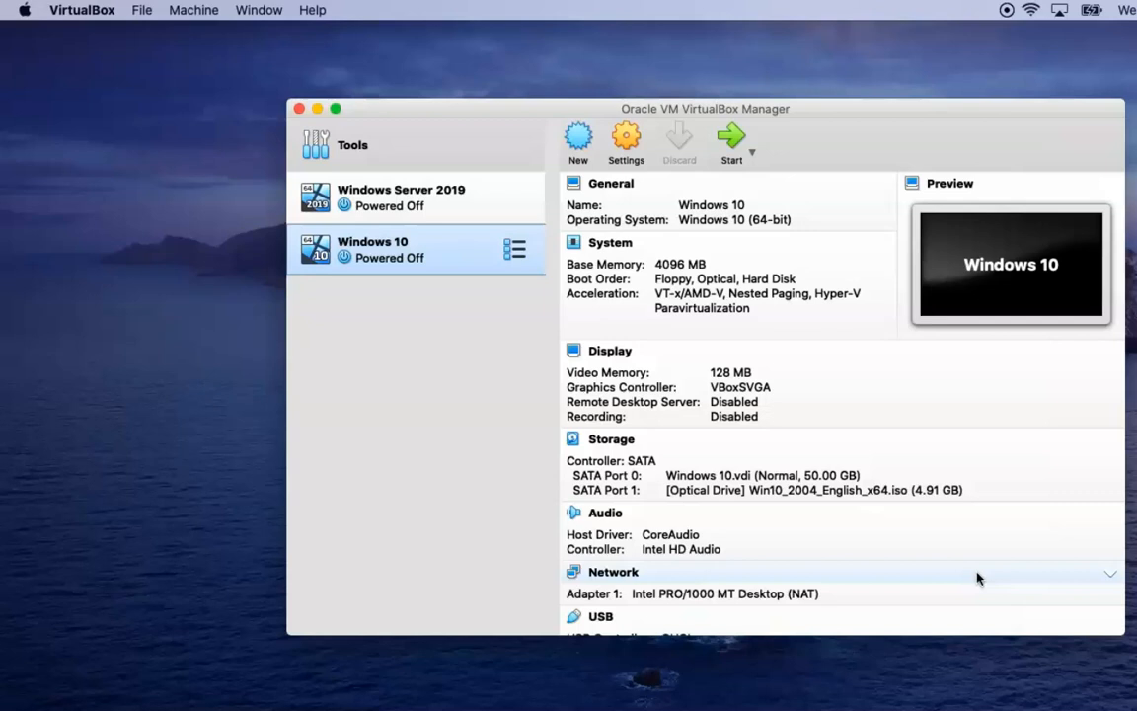
# Start the VM with Win10_2004_English_x64.iso selected as the startup disk
pyautogui.click(732, 143)
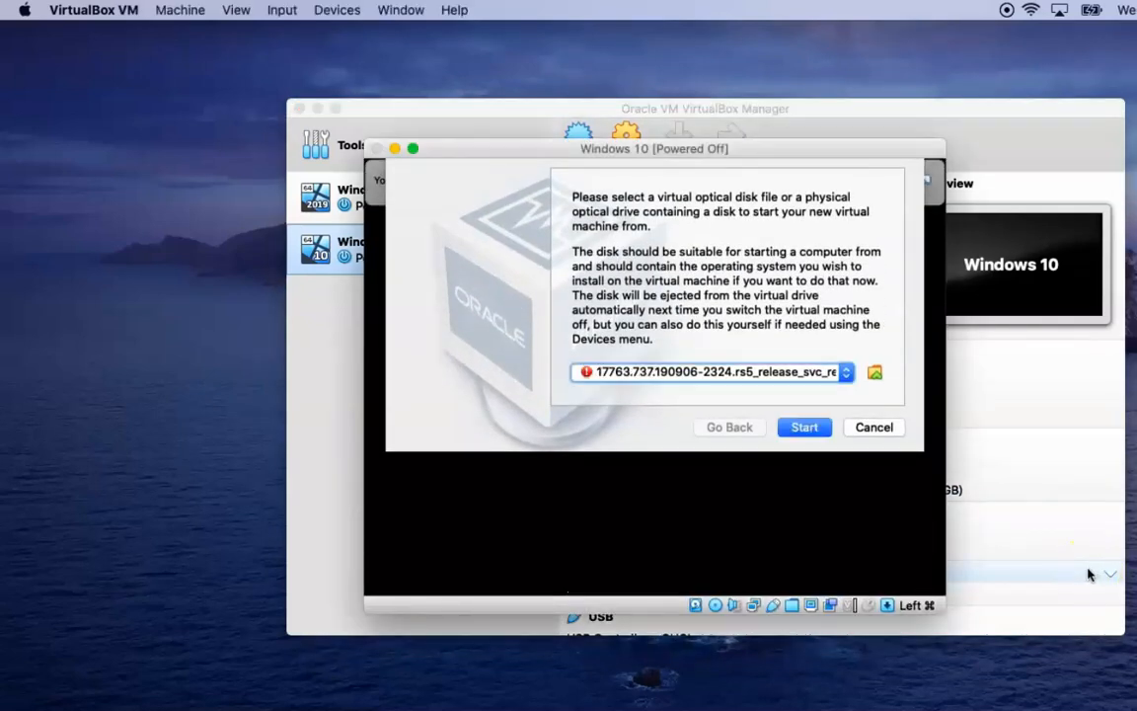
pyautogui.click(847, 372)
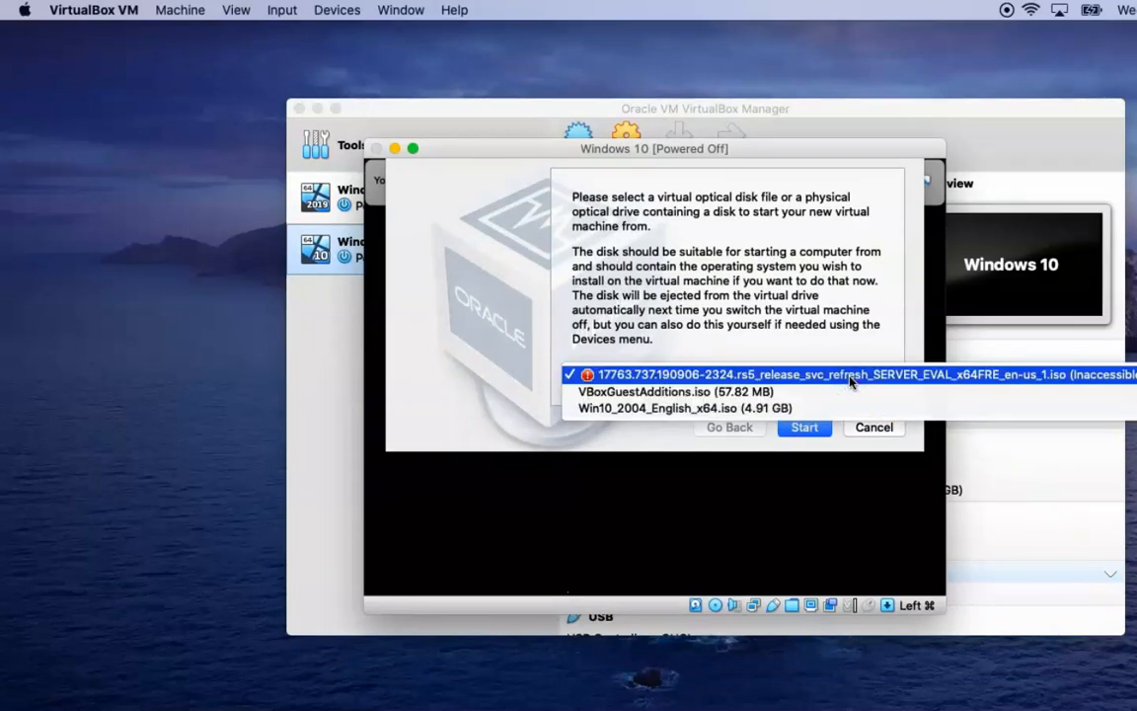
pyautogui.click(787, 407)
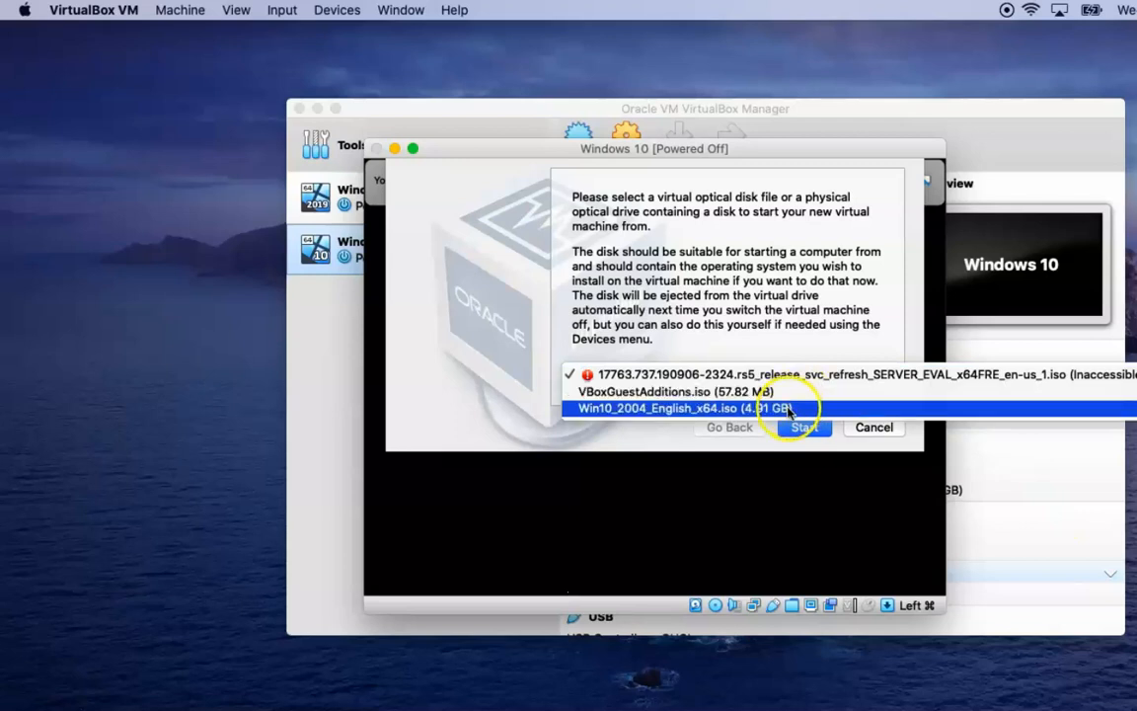
pyautogui.click(789, 408)
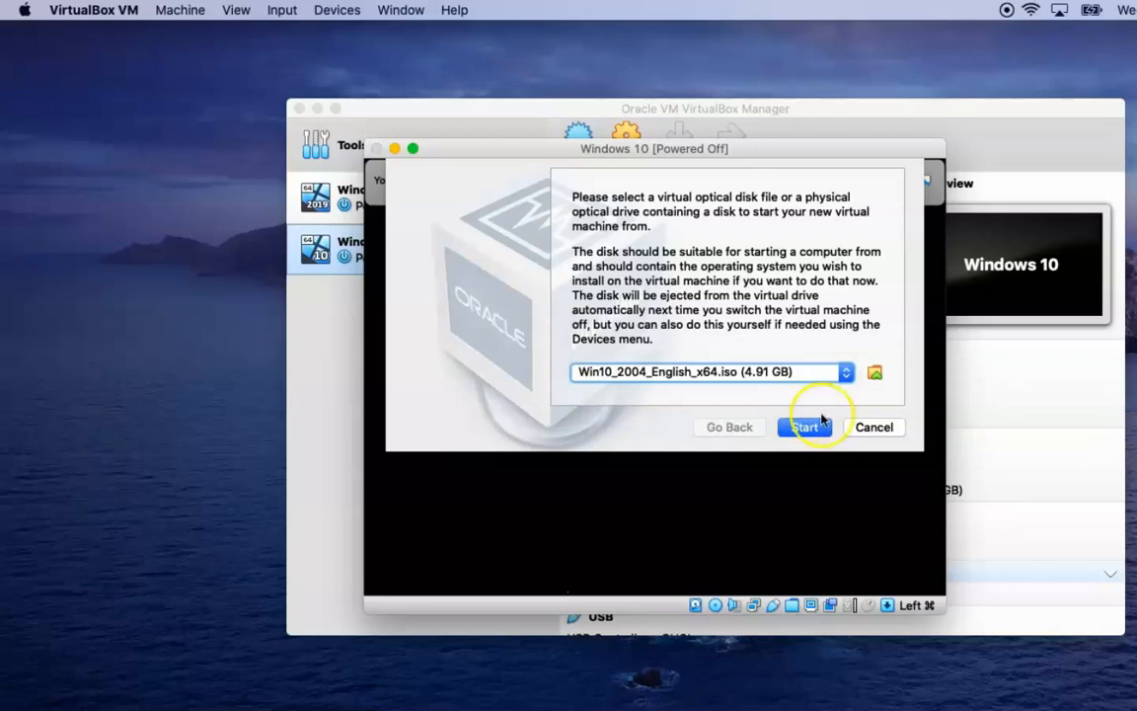
pyautogui.click(804, 426)
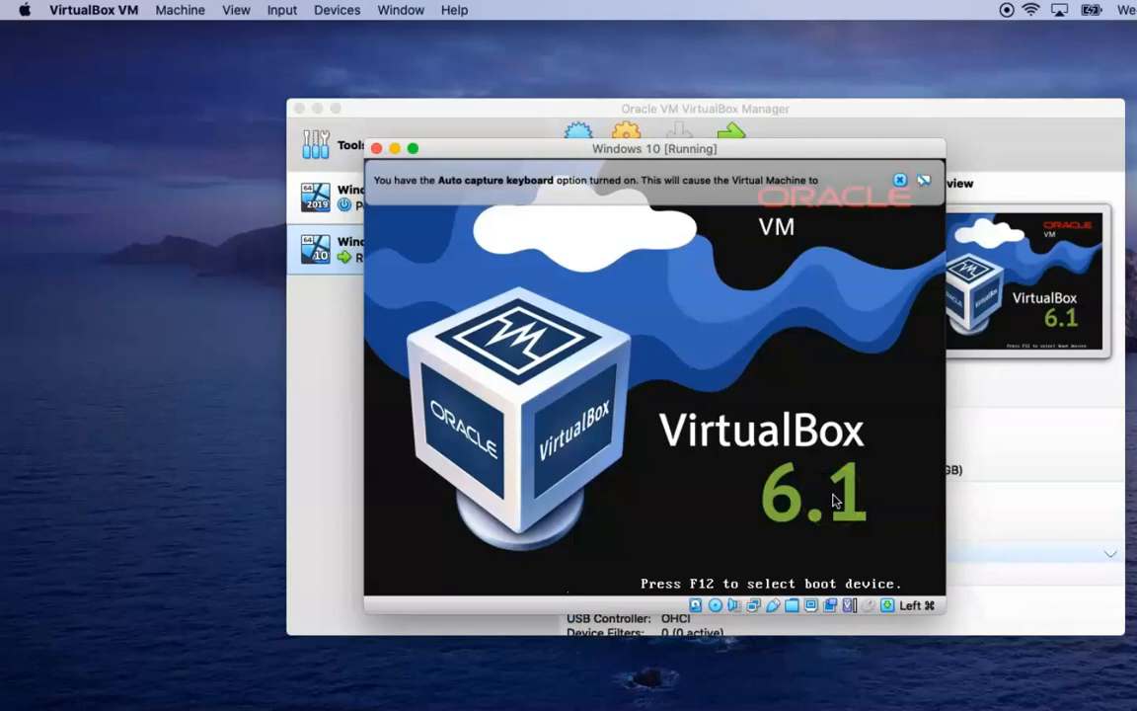
pyautogui.click(964, 496)
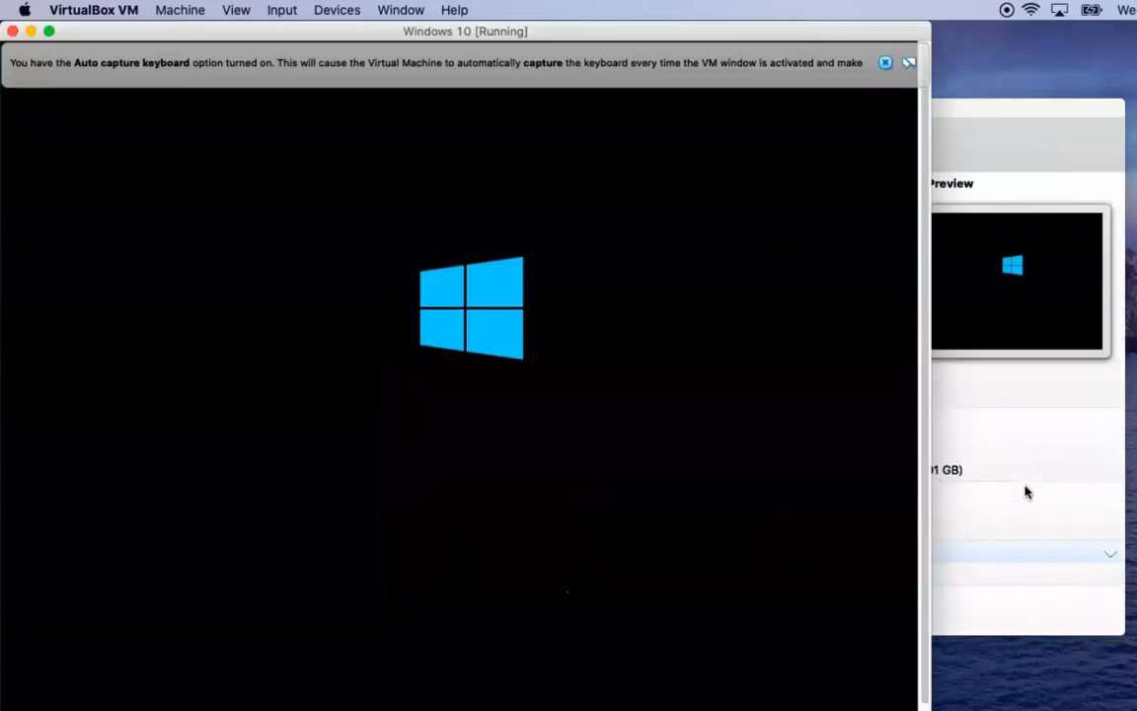
pyautogui.click(1063, 512)
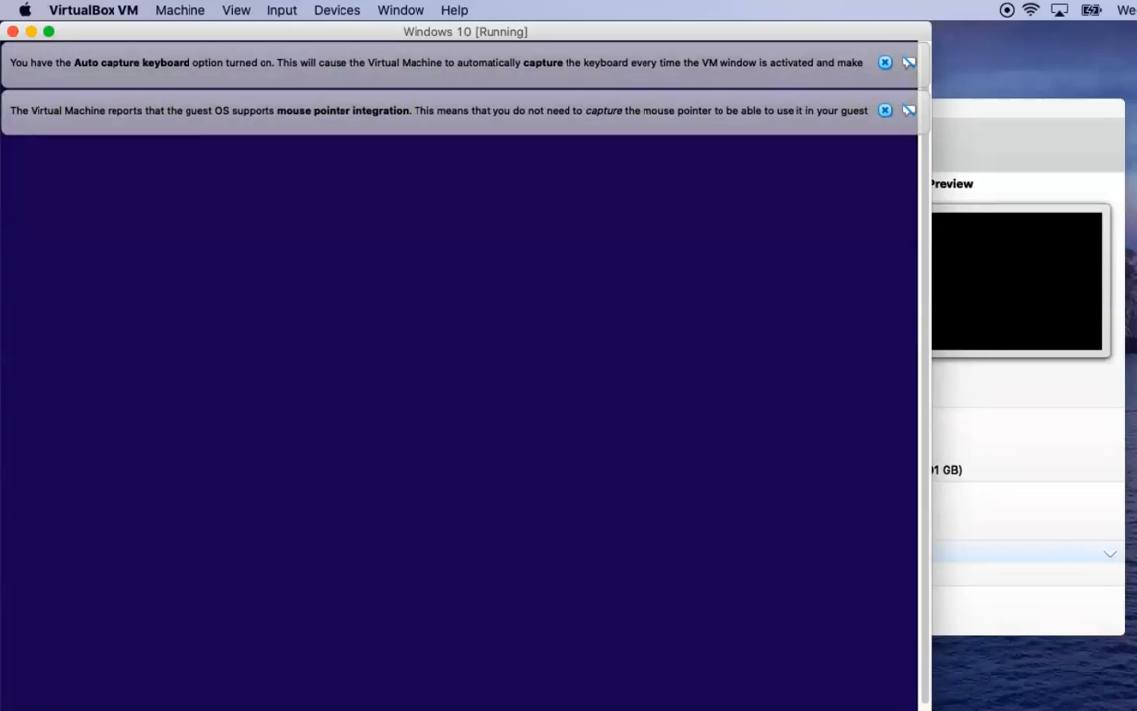
# Begin Windows Setup with the default language settings and continue without a product key
pyautogui.click(704, 536)
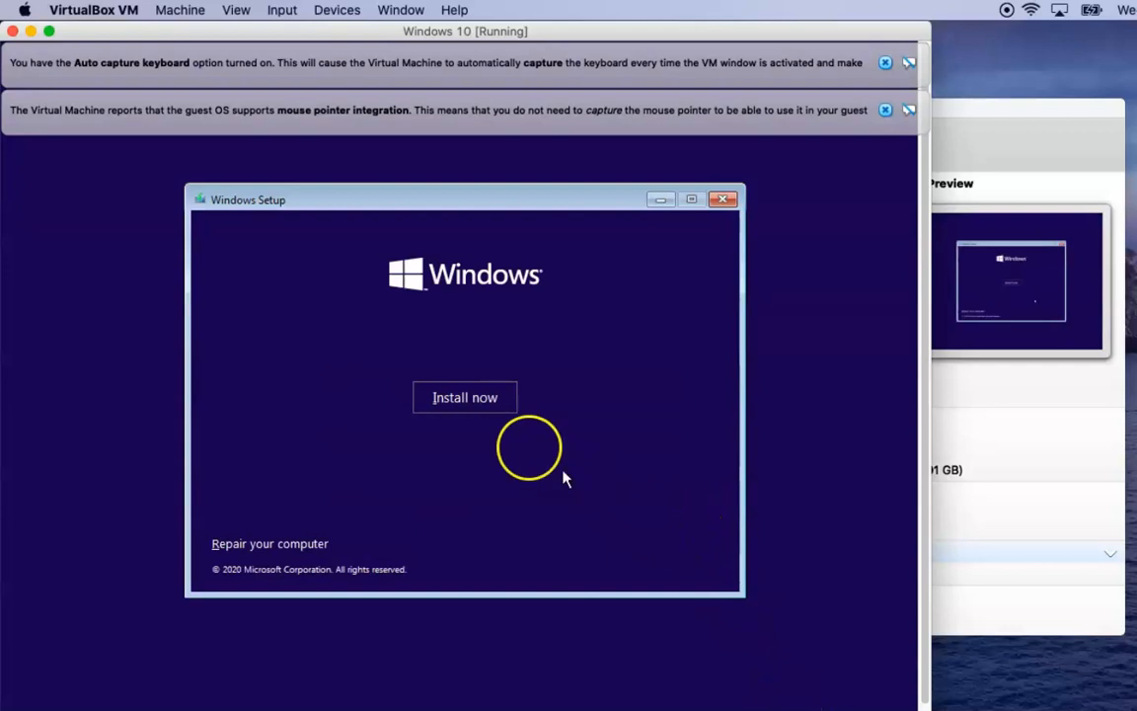
pyautogui.click(460, 398)
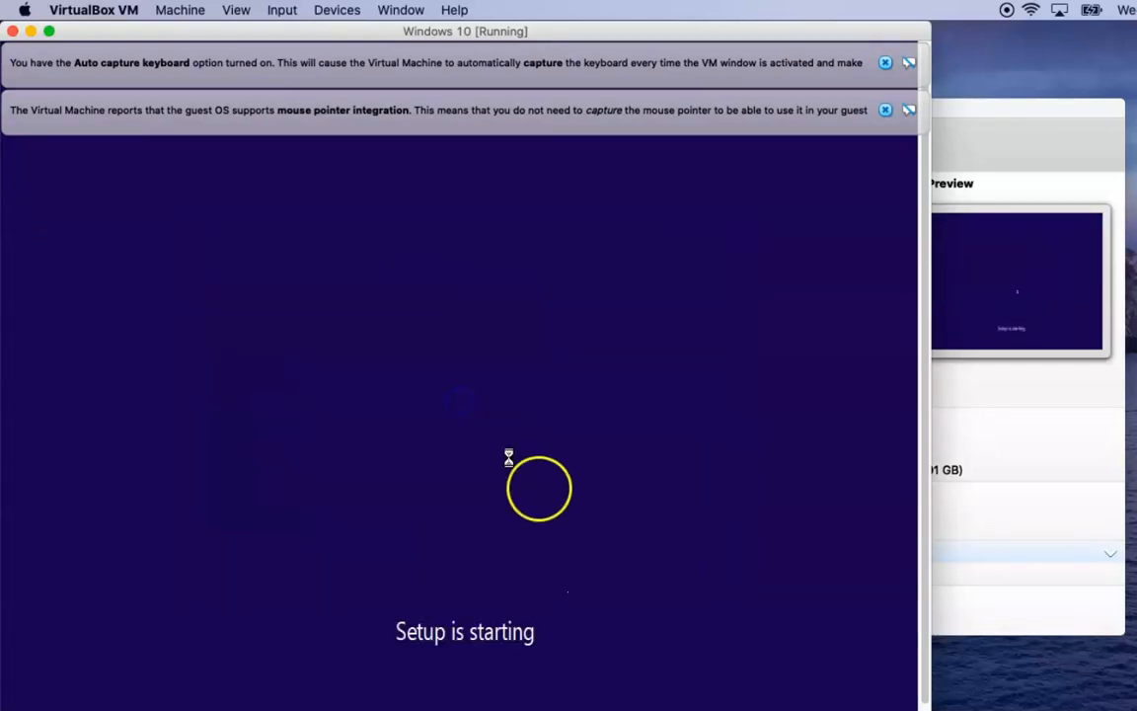
pyautogui.click(593, 538)
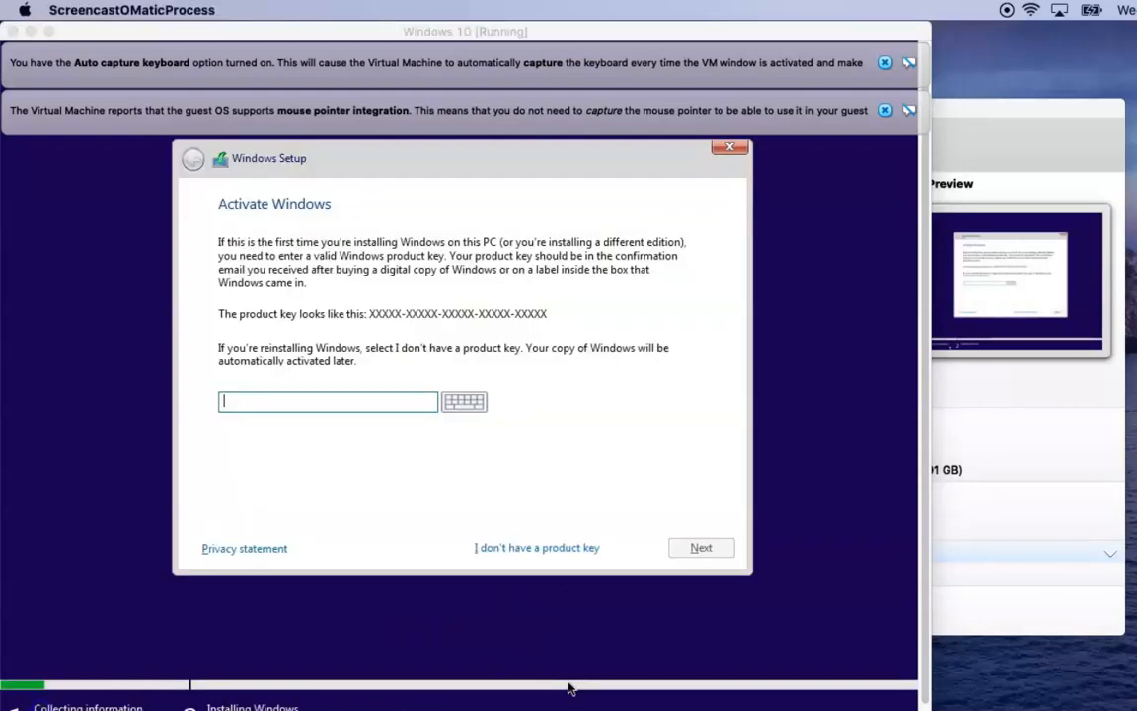
pyautogui.click(530, 553)
pyautogui.click(530, 551)
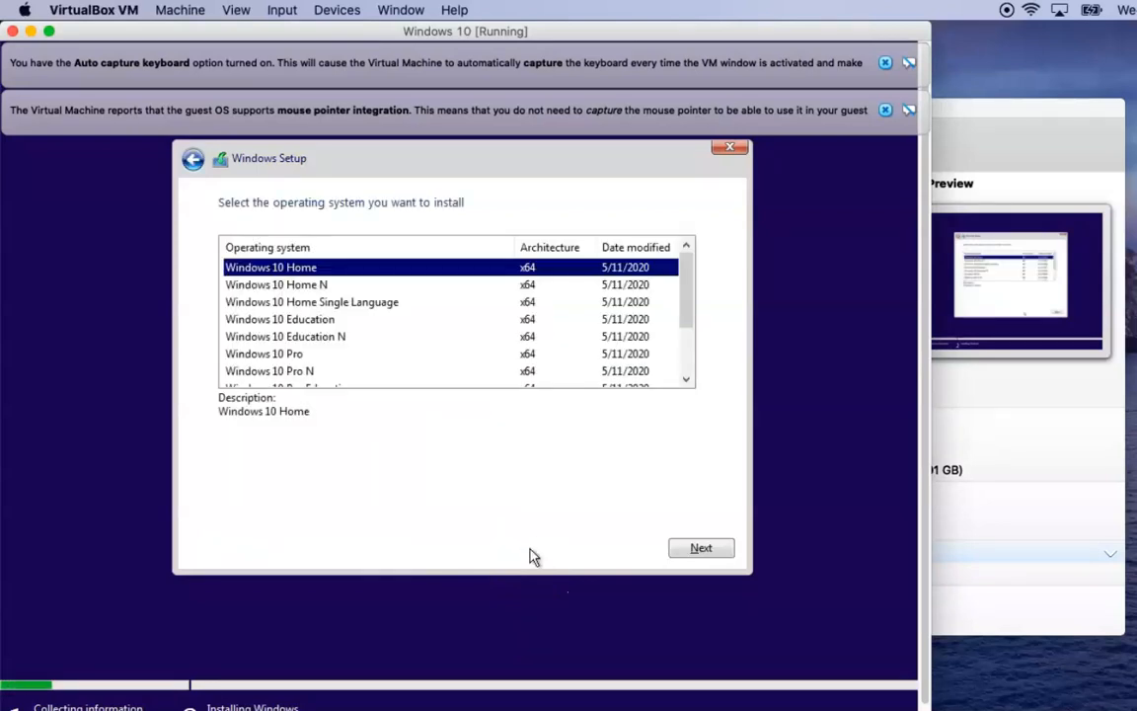
pyautogui.moveTo(685, 315); pyautogui.dragTo(682, 287)
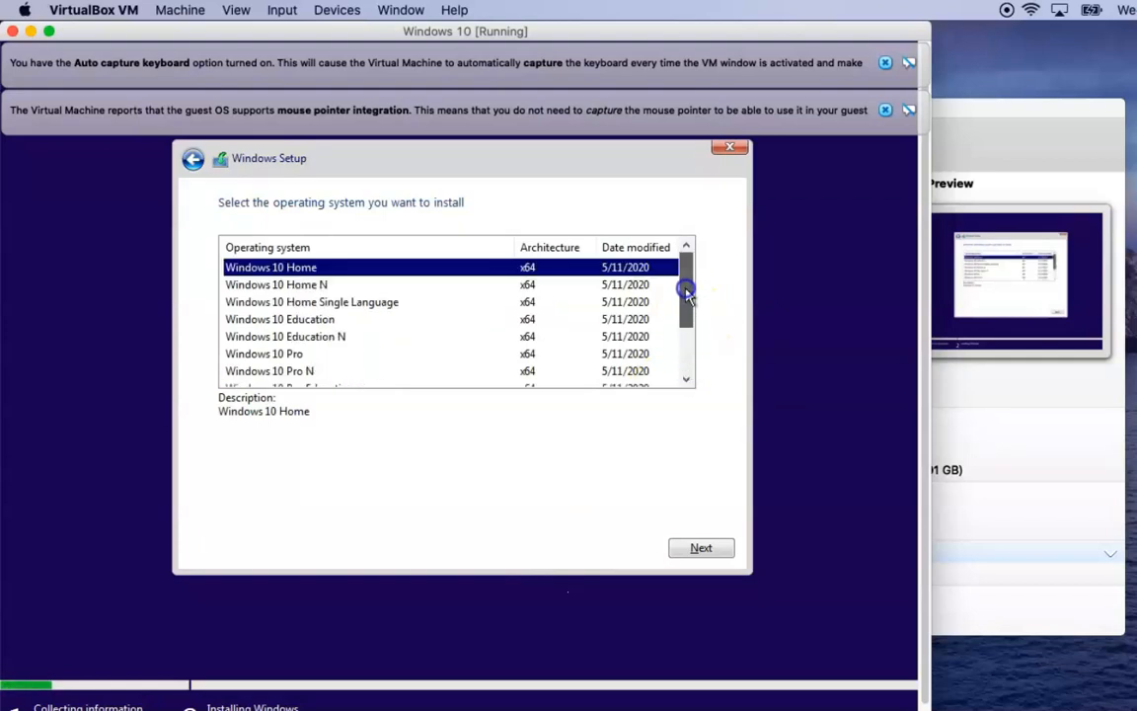
# Pick Windows 10 Home, accept the license, and custom-install onto Drive 0's unallocated space
pyautogui.click(701, 549)
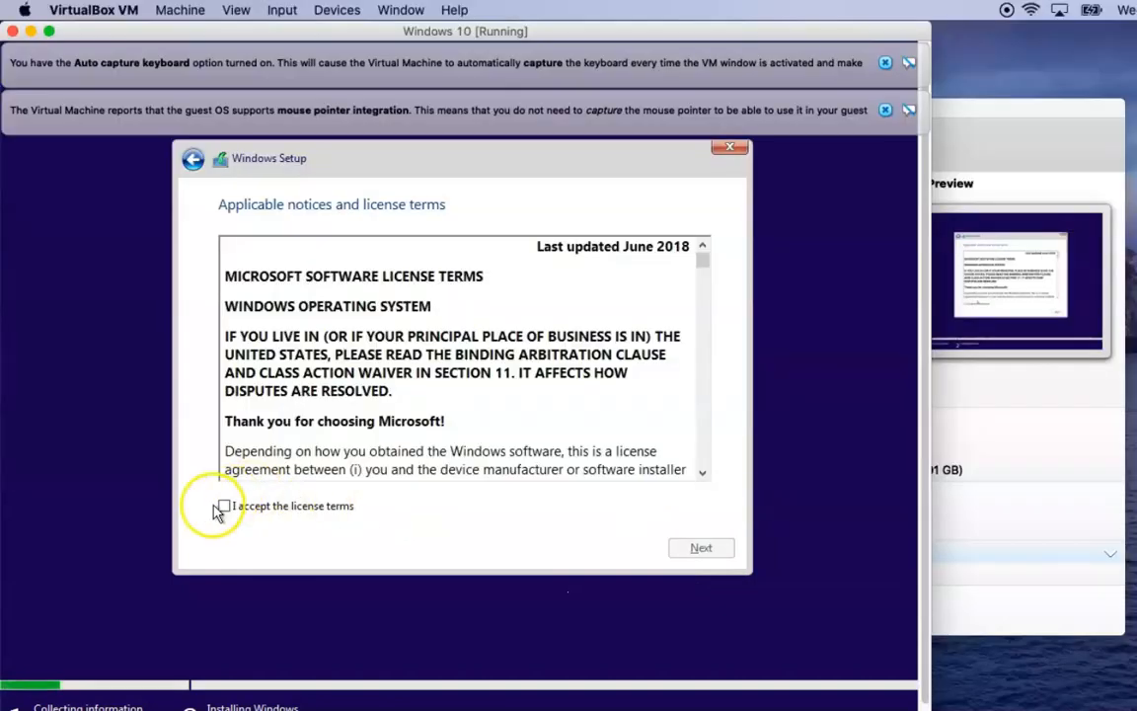
pyautogui.click(223, 506)
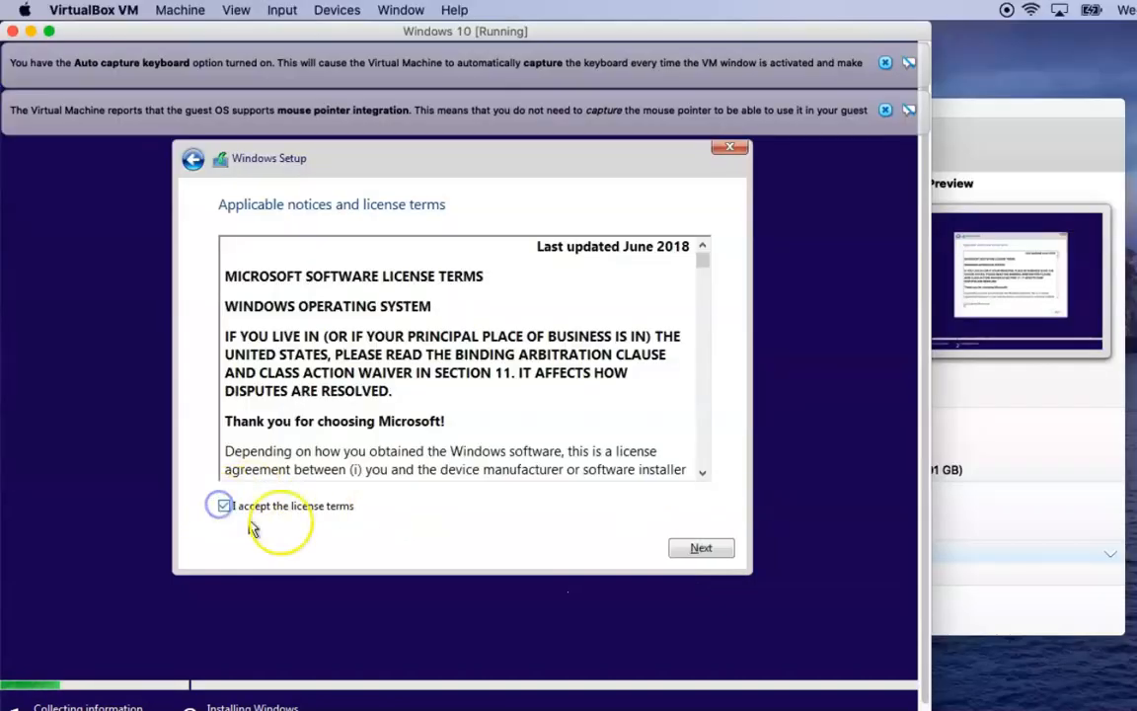
pyautogui.click(691, 550)
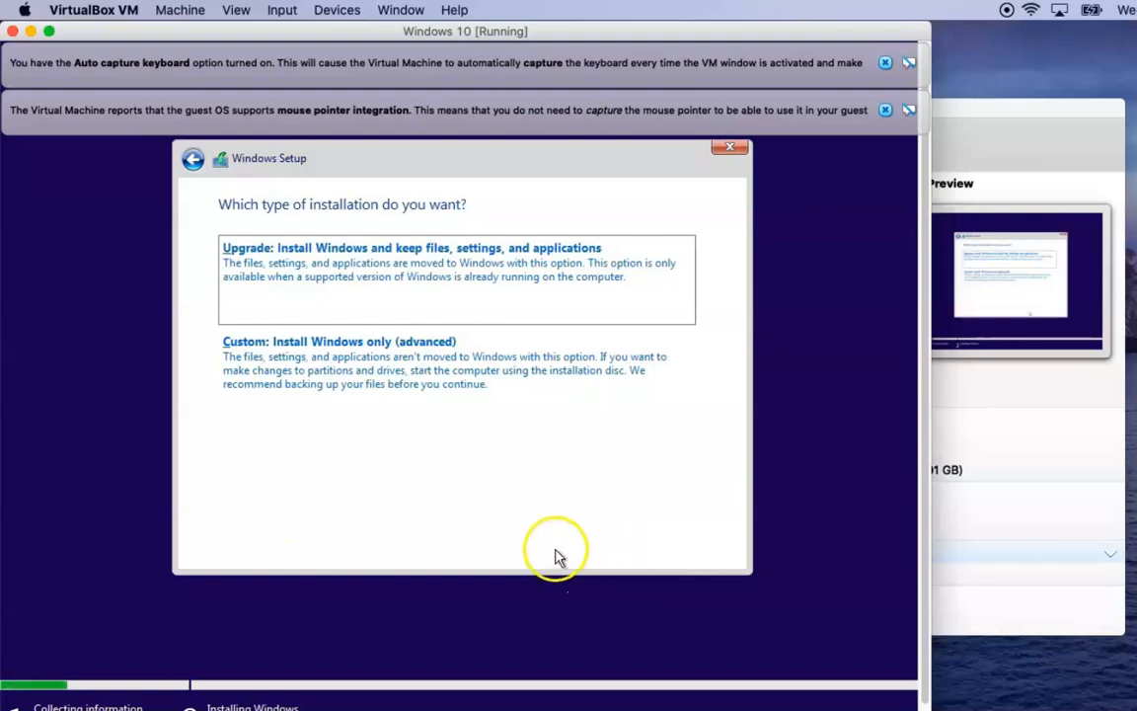
pyautogui.click(393, 370)
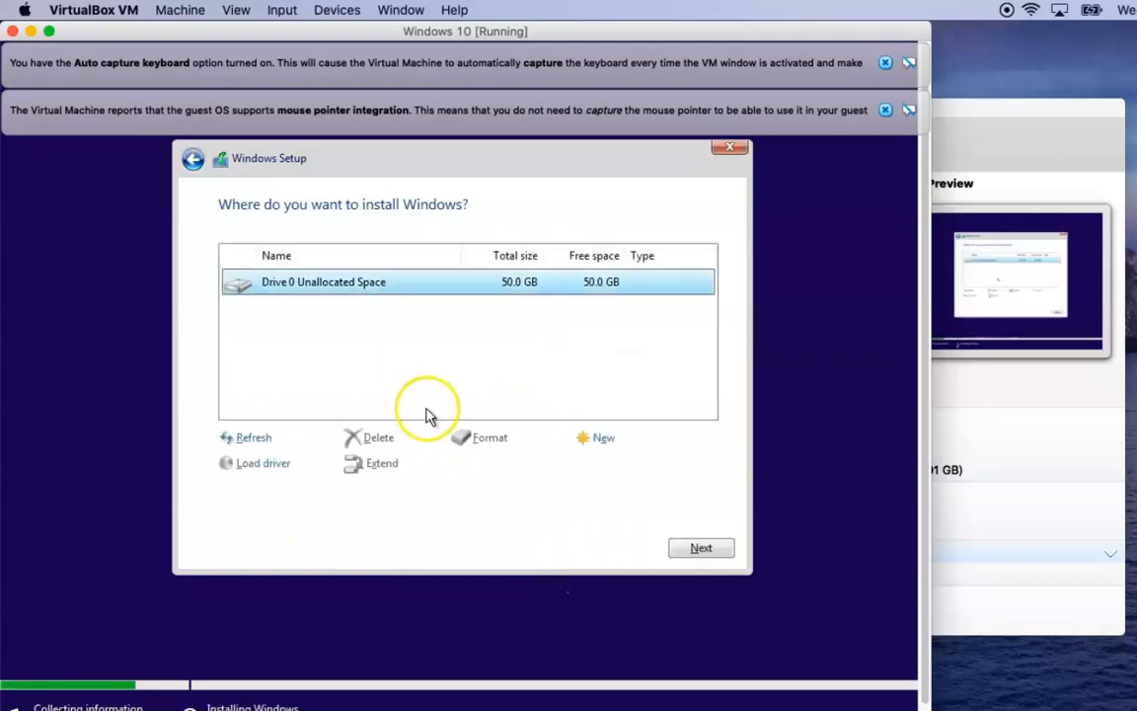
pyautogui.click(703, 551)
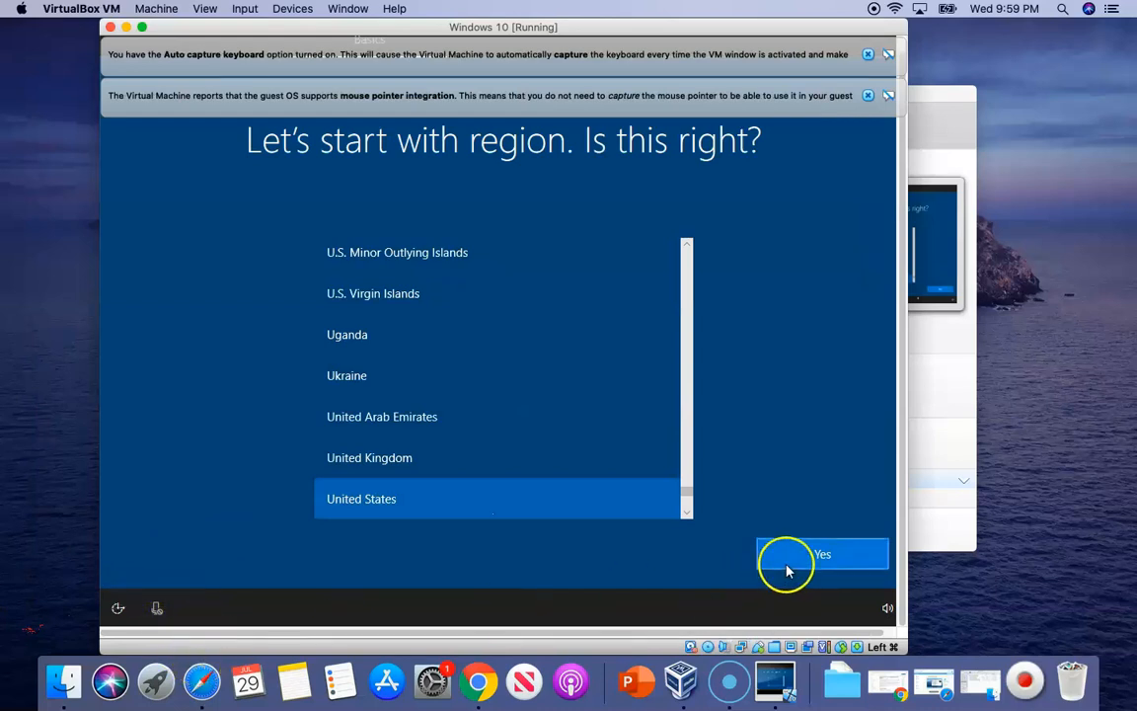
# Accept the suggested region and keyboard layout, skip a second layout, and pass sign-in
pyautogui.click(804, 559)
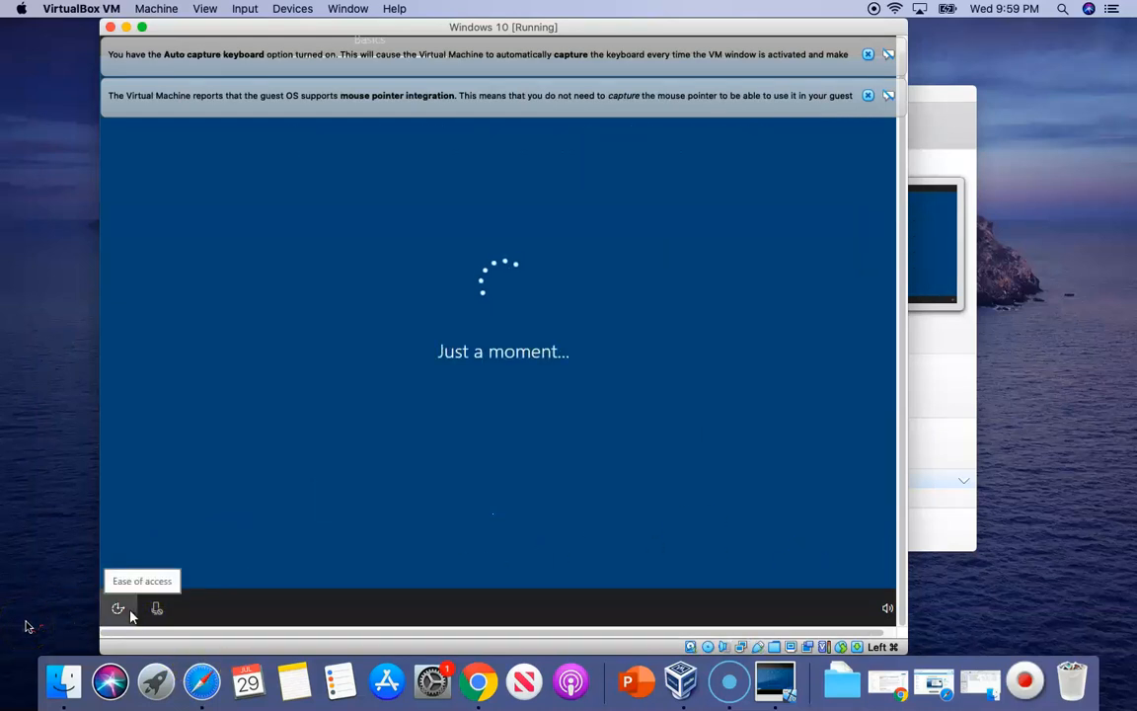
pyautogui.click(822, 555)
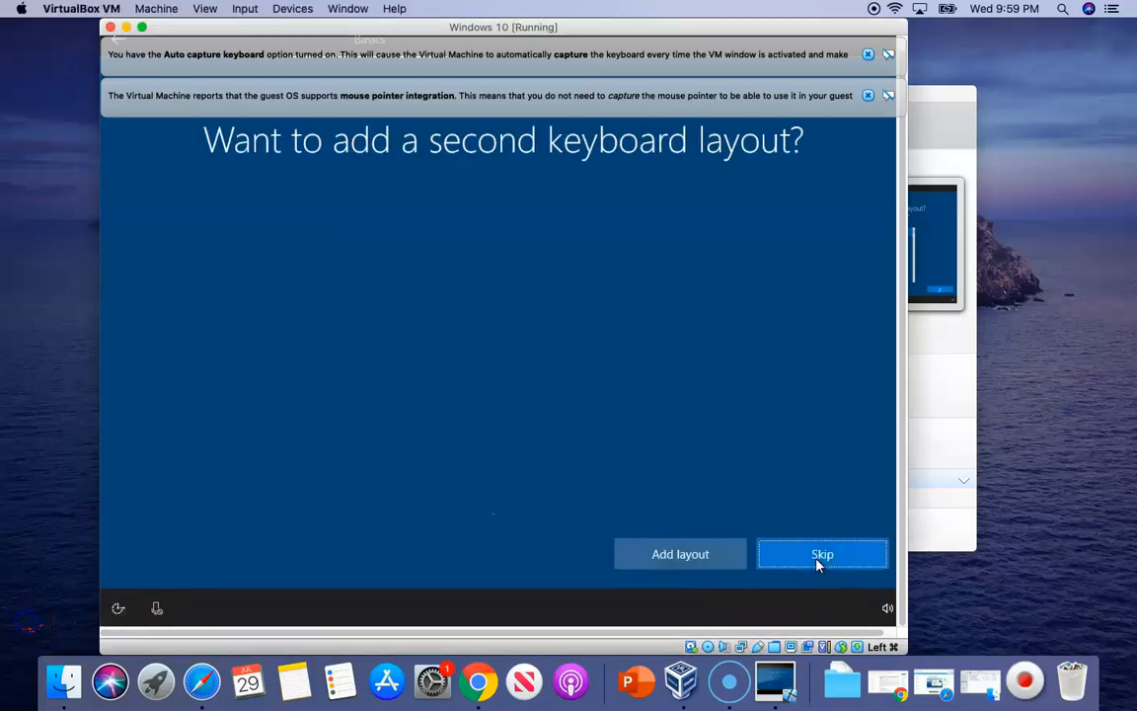
pyautogui.click(825, 551)
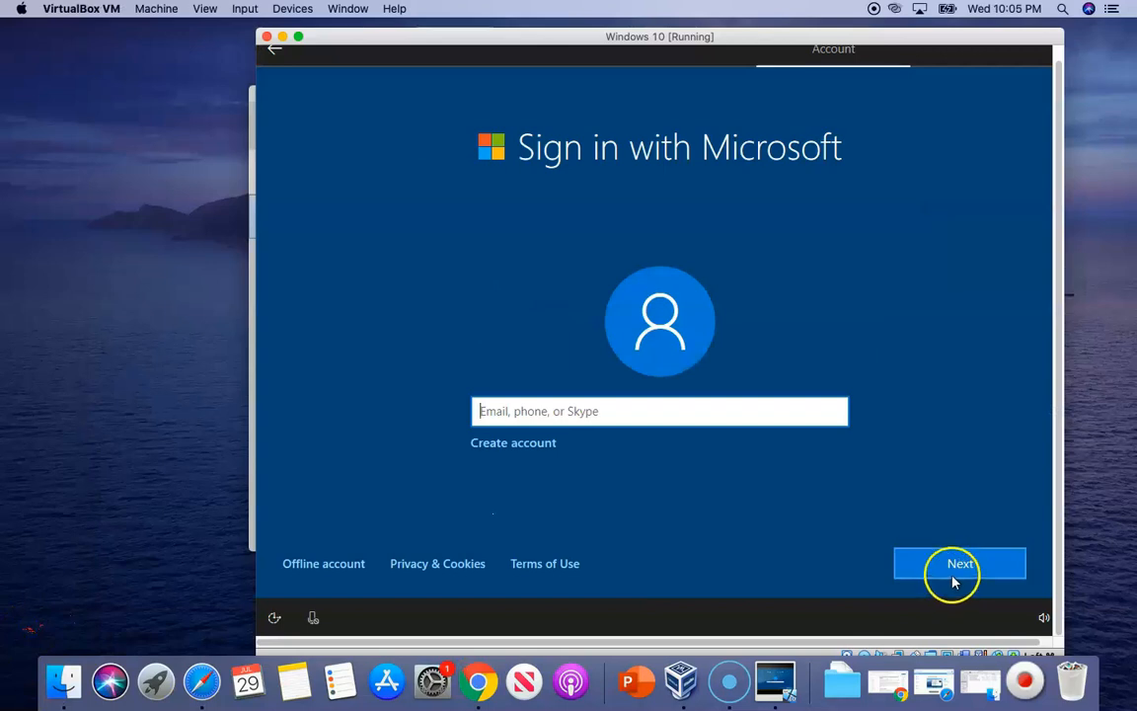
pyautogui.click(953, 579)
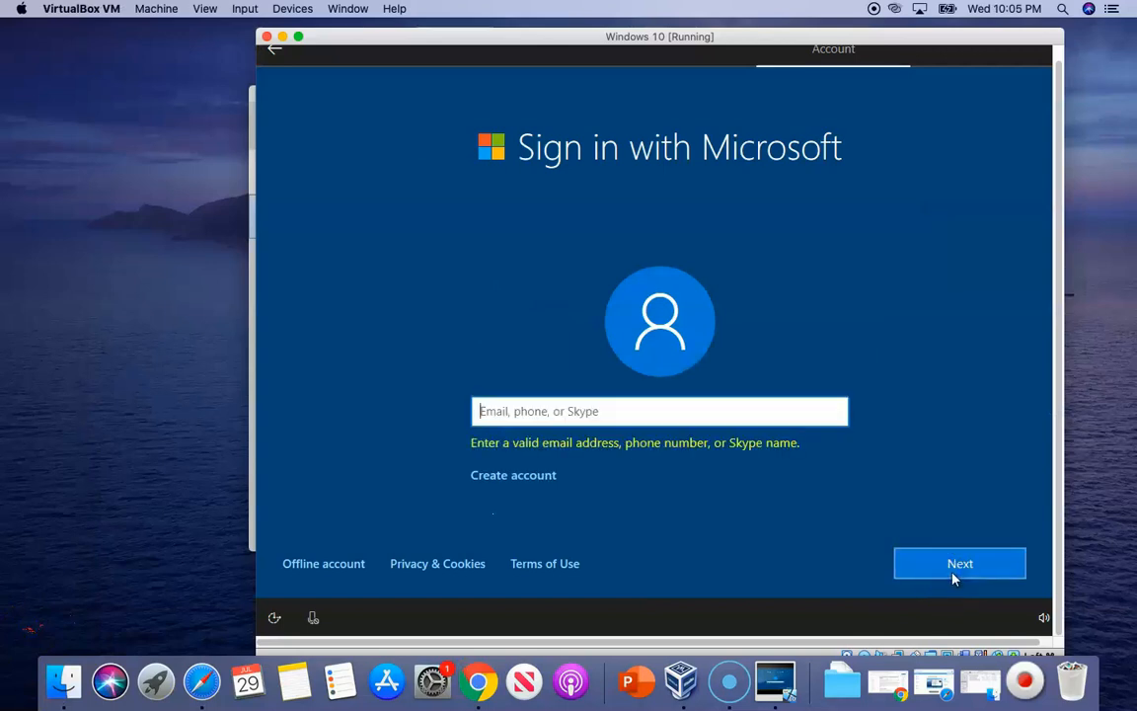
pyautogui.click(892, 571)
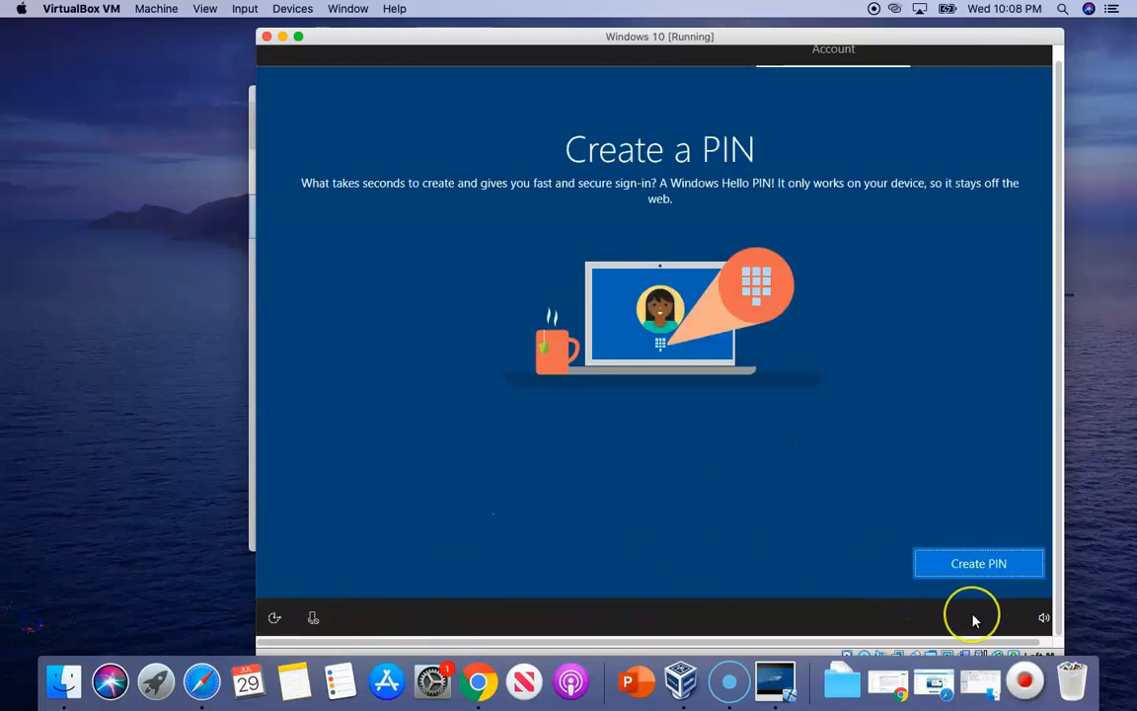
# Create a Windows Hello PIN, entering it and confirming it
pyautogui.click(970, 564)
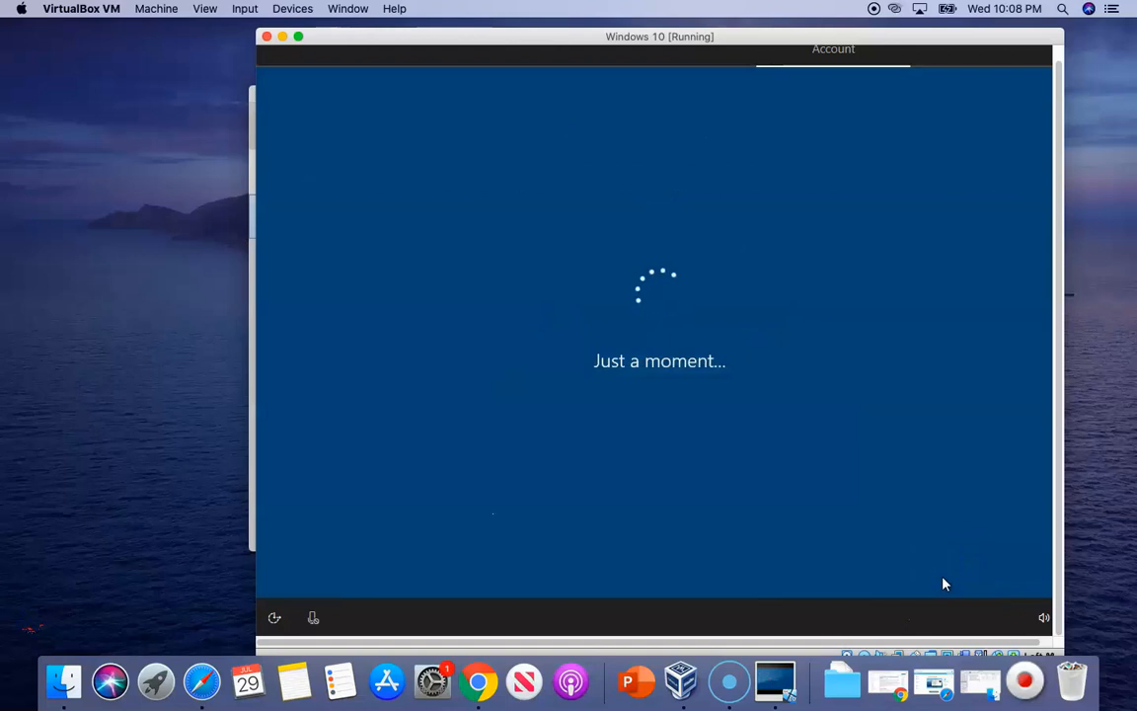
pyautogui.write('1')
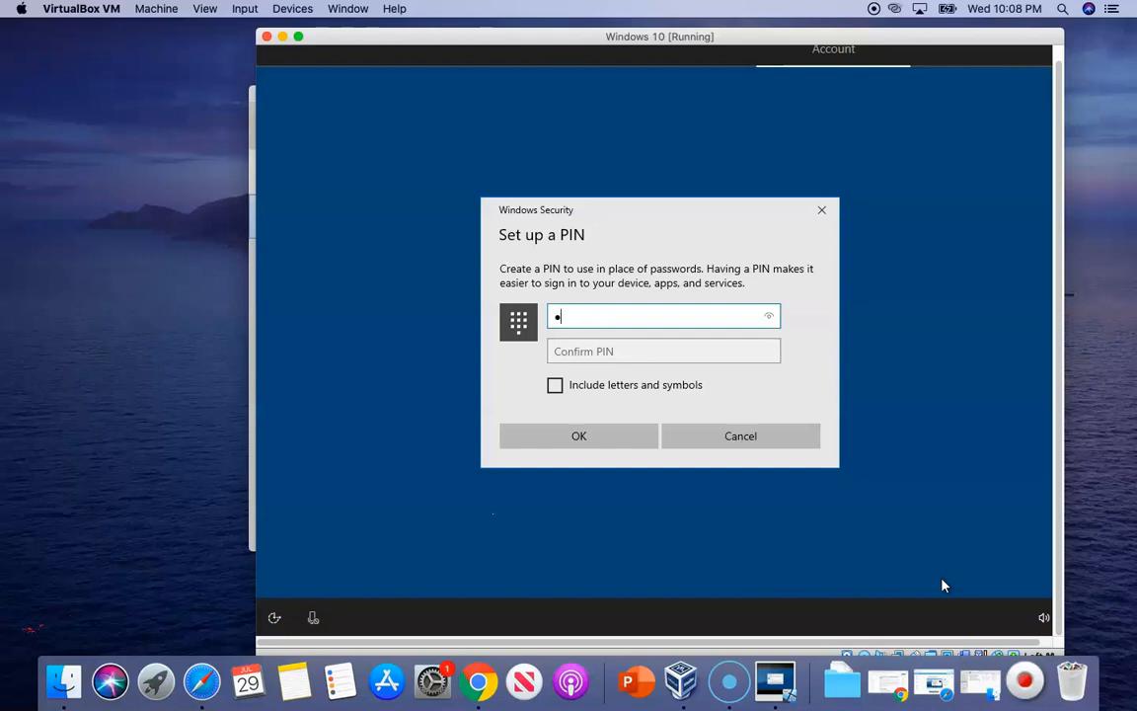
pyautogui.press('Tab')
pyautogui.write('1234')
pyautogui.press('Return')
# Accept default privacy settings, decline activity history, and skip phone linking and Cortana
pyautogui.click(32, 632)
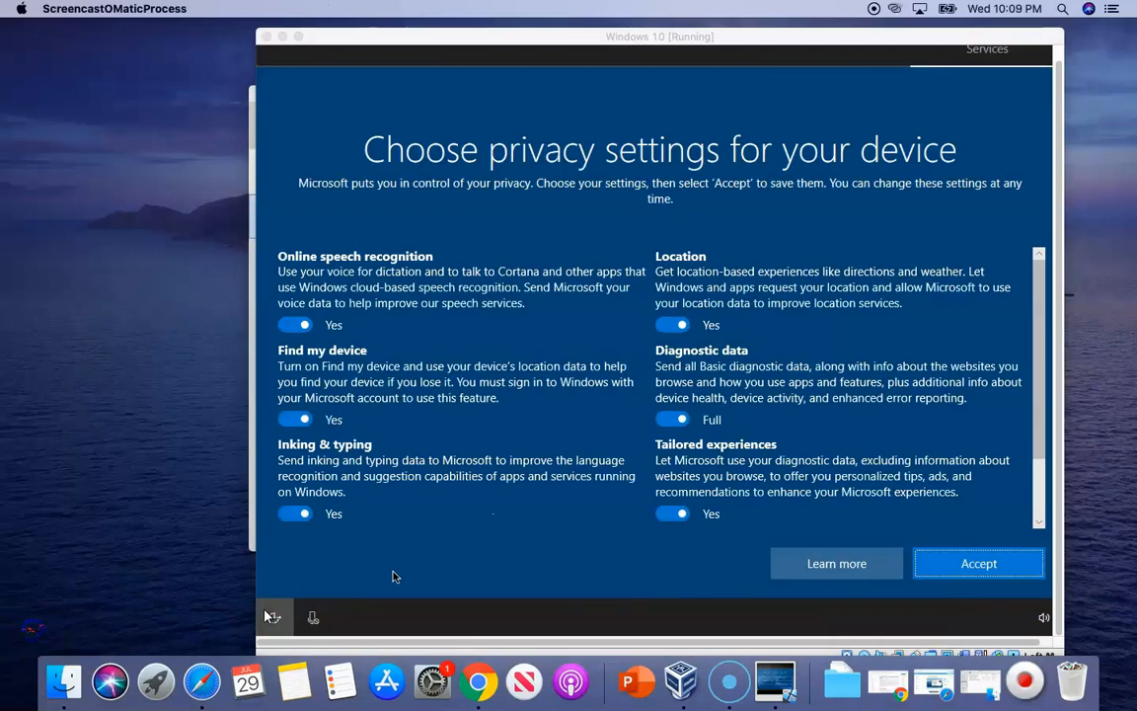
pyautogui.click(392, 576)
pyautogui.click(978, 563)
pyautogui.click(27, 633)
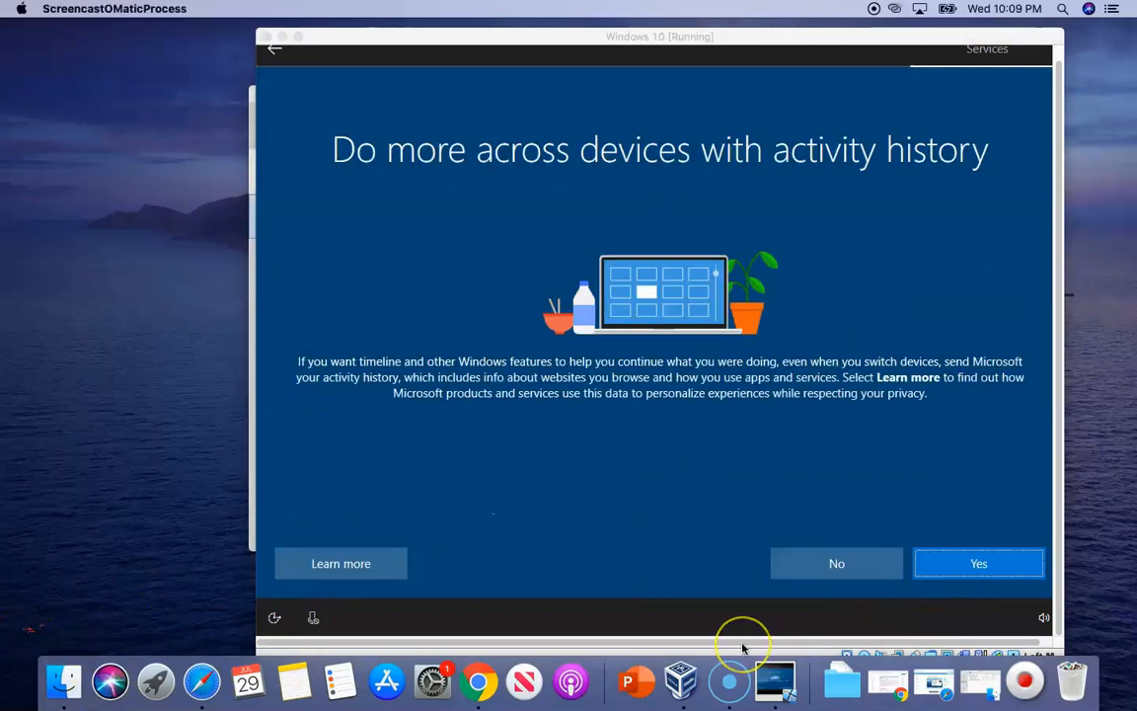
pyautogui.click(848, 578)
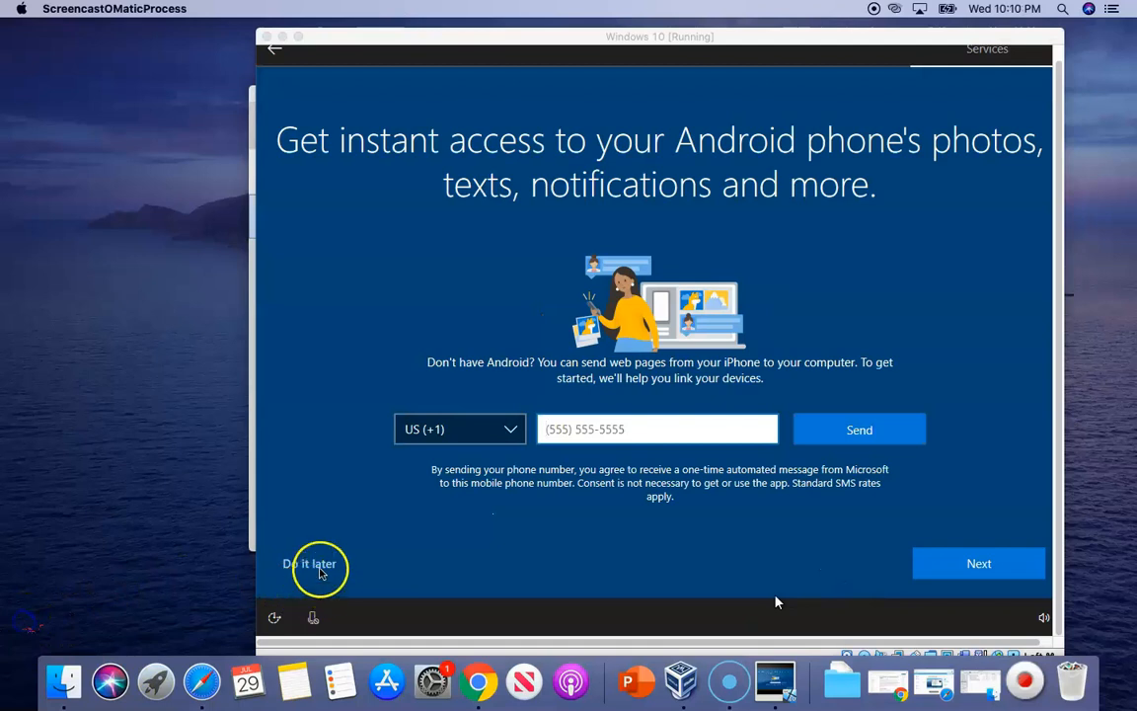
pyautogui.click(323, 573)
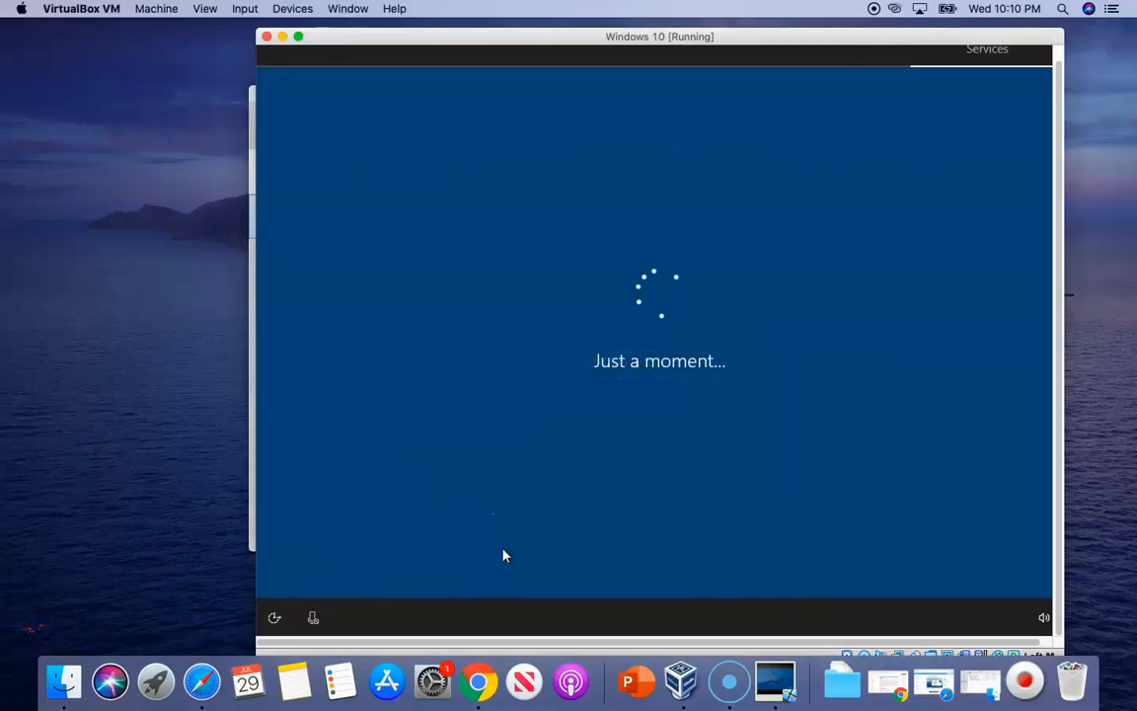
pyautogui.click(36, 624)
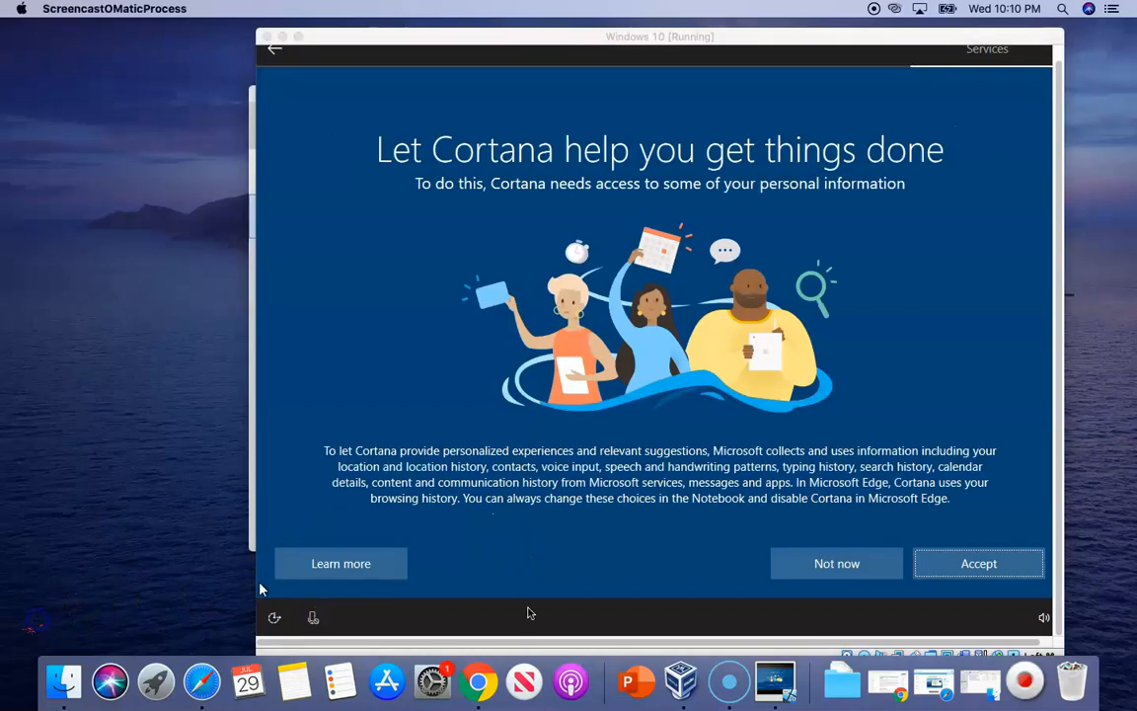
pyautogui.click(838, 568)
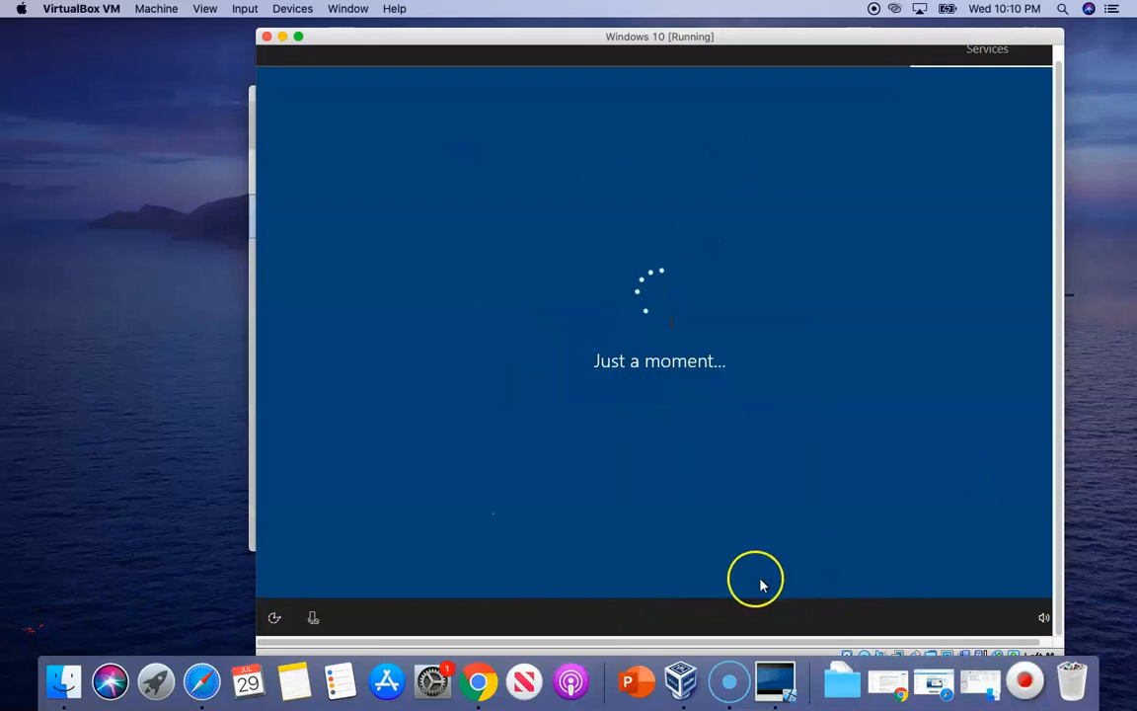
pyautogui.click(36, 628)
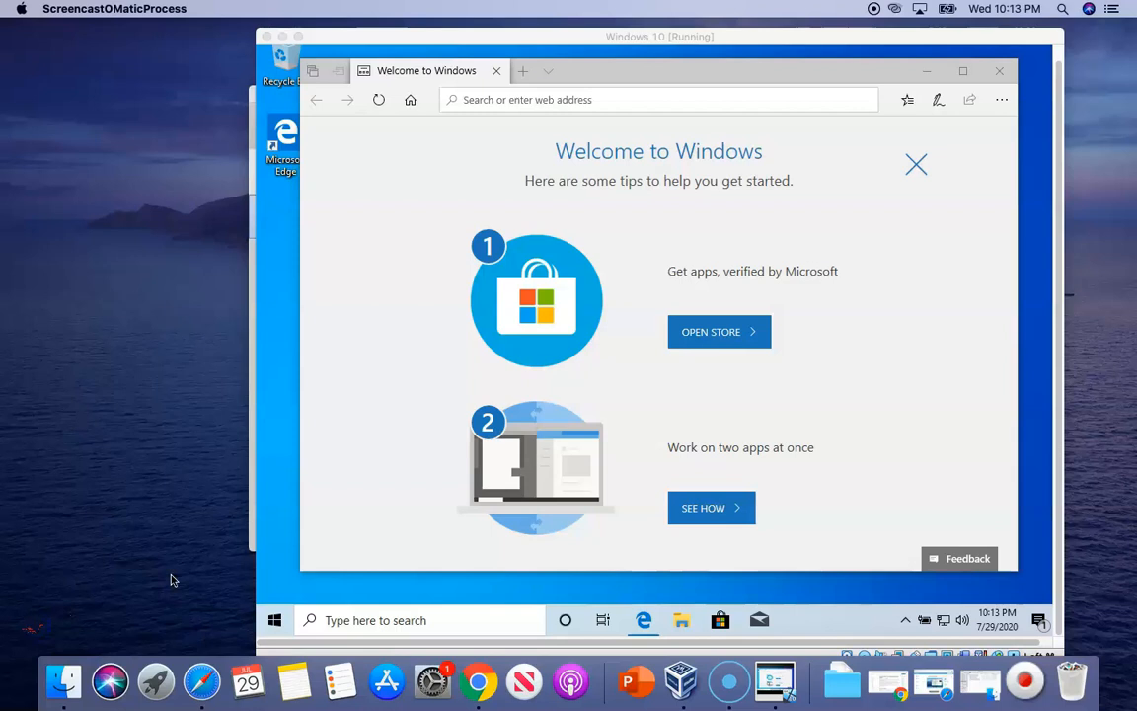
# Close Edge, tidy the windows, and insert the Guest Additions CD image via Devices
pyautogui.click(1000, 72)
pyautogui.moveTo(723, 41)
pyautogui.mouseDown()
pyautogui.moveTo(678, 45)
pyautogui.moveTo(741, 51)
pyautogui.mouseUp()
pyautogui.click(264, 353)
pyautogui.click(276, 96)
pyautogui.moveTo(444, 48); pyautogui.dragTo(412, 43)
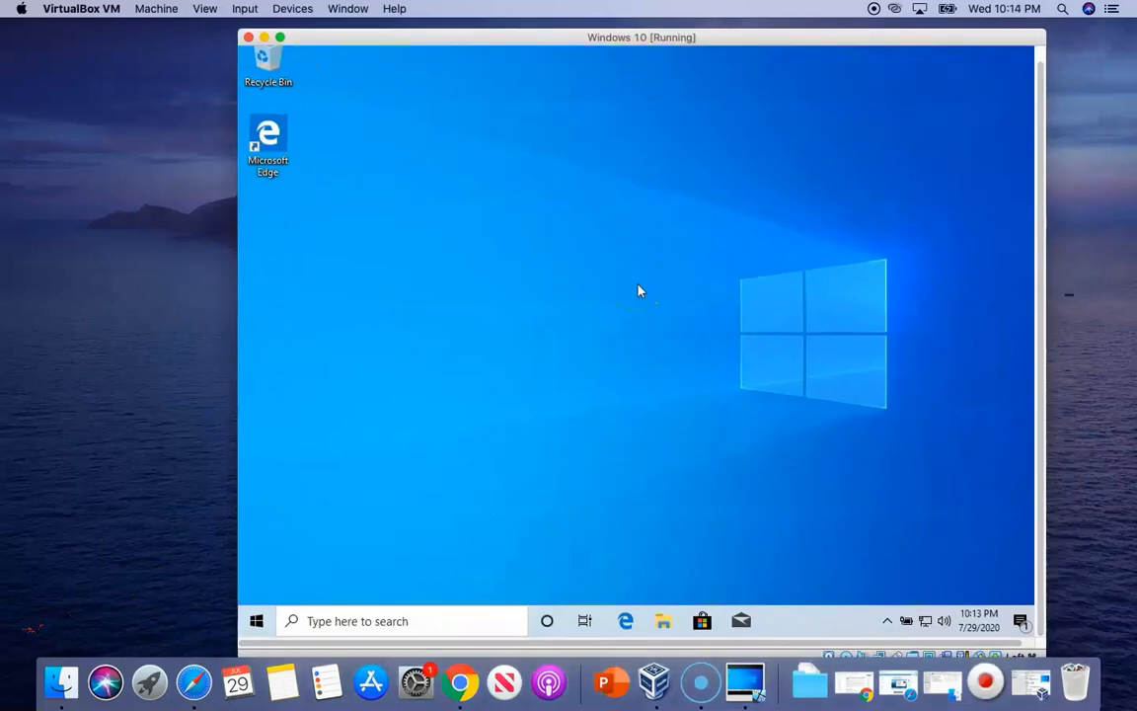
pyautogui.click(636, 287)
pyautogui.click(291, 9)
pyautogui.click(362, 154)
# Browse File Explorer to the VirtualBox Guest Additions CD Drive (D:)
pyautogui.click(663, 620)
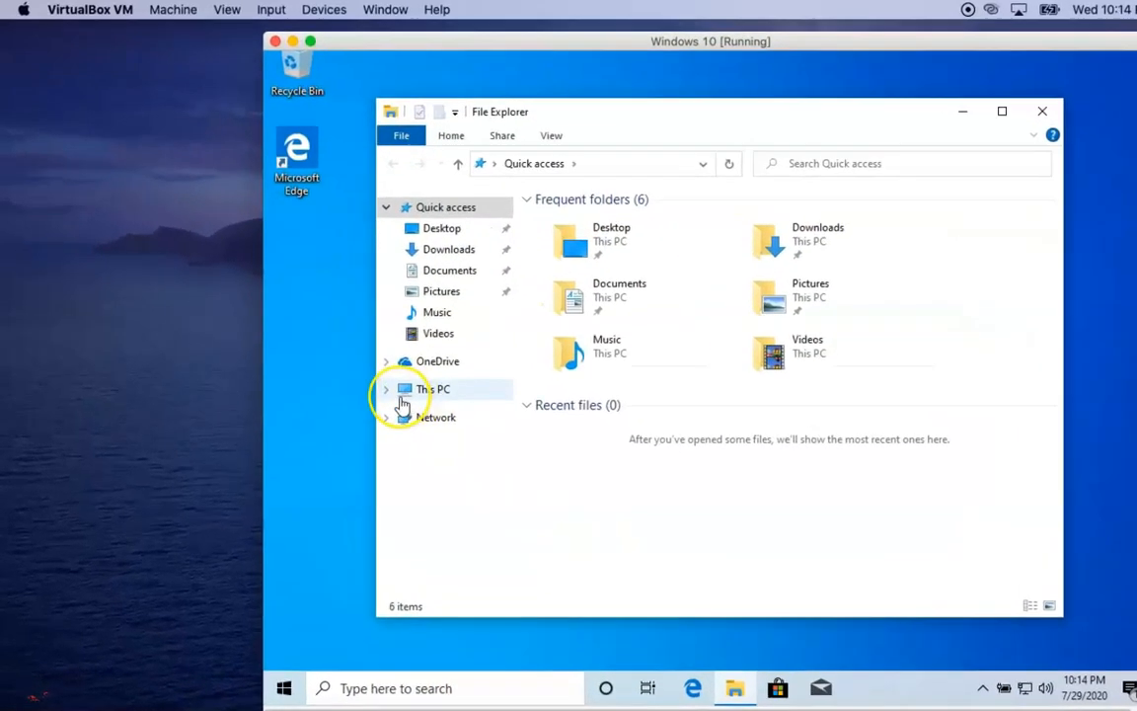
pyautogui.click(401, 393)
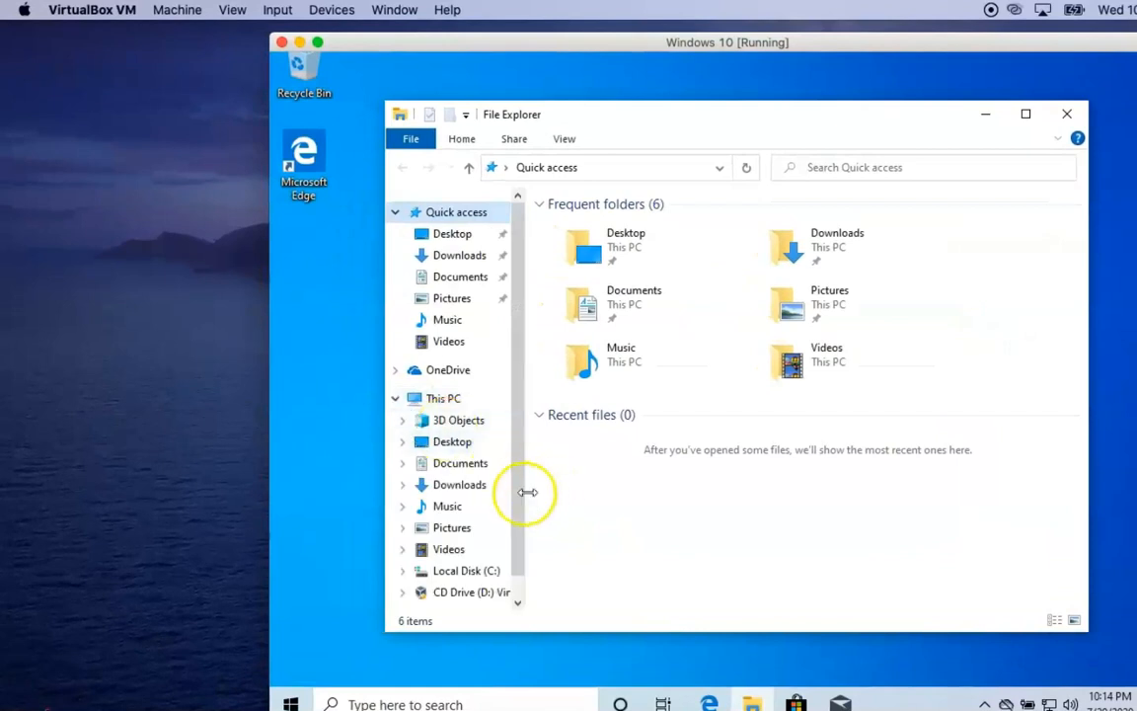
pyautogui.scroll(-1, 520, 541)
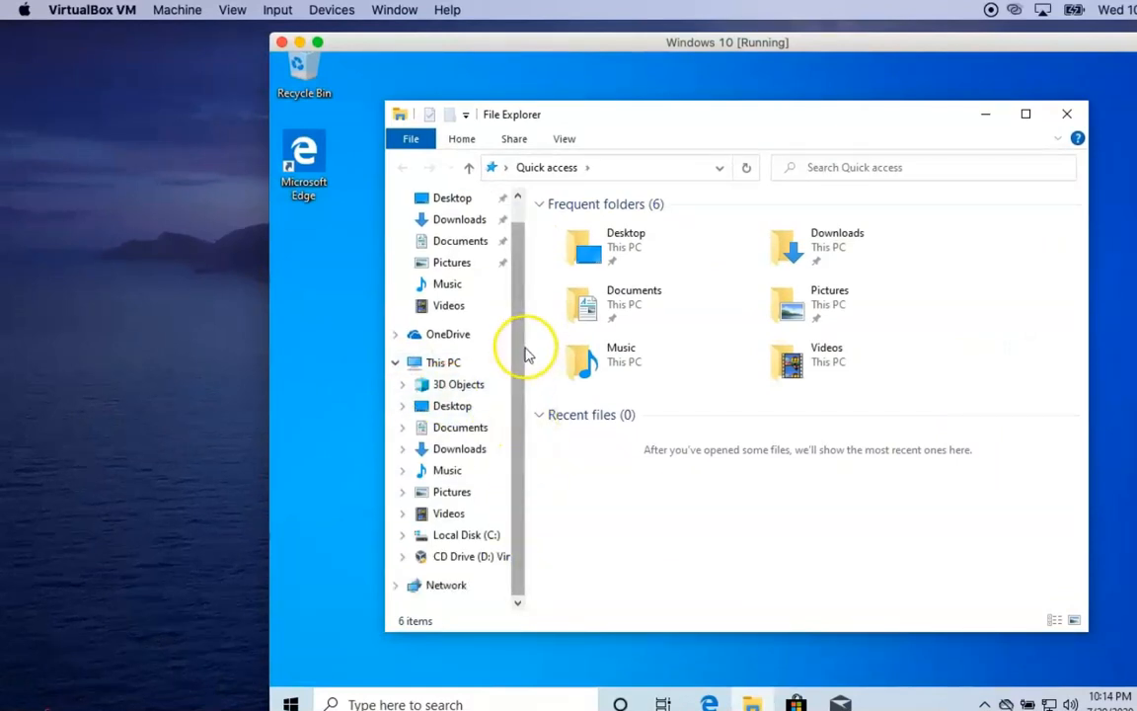
pyautogui.moveTo(523, 351); pyautogui.dragTo(635, 358)
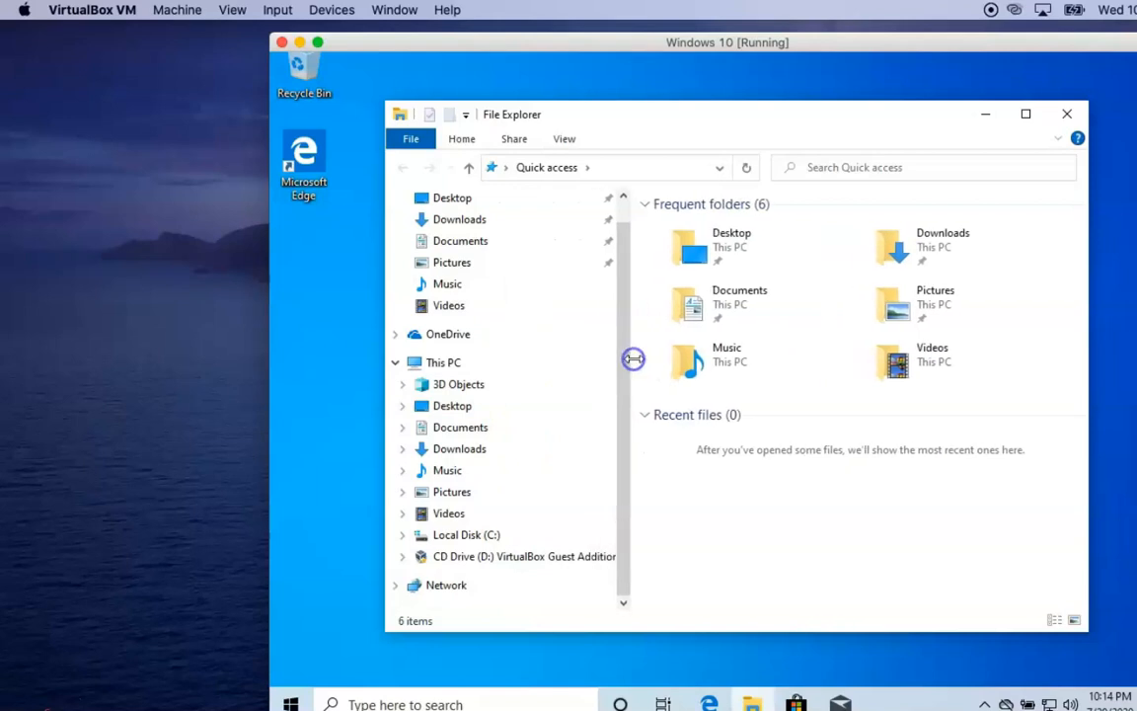
pyautogui.click(525, 557)
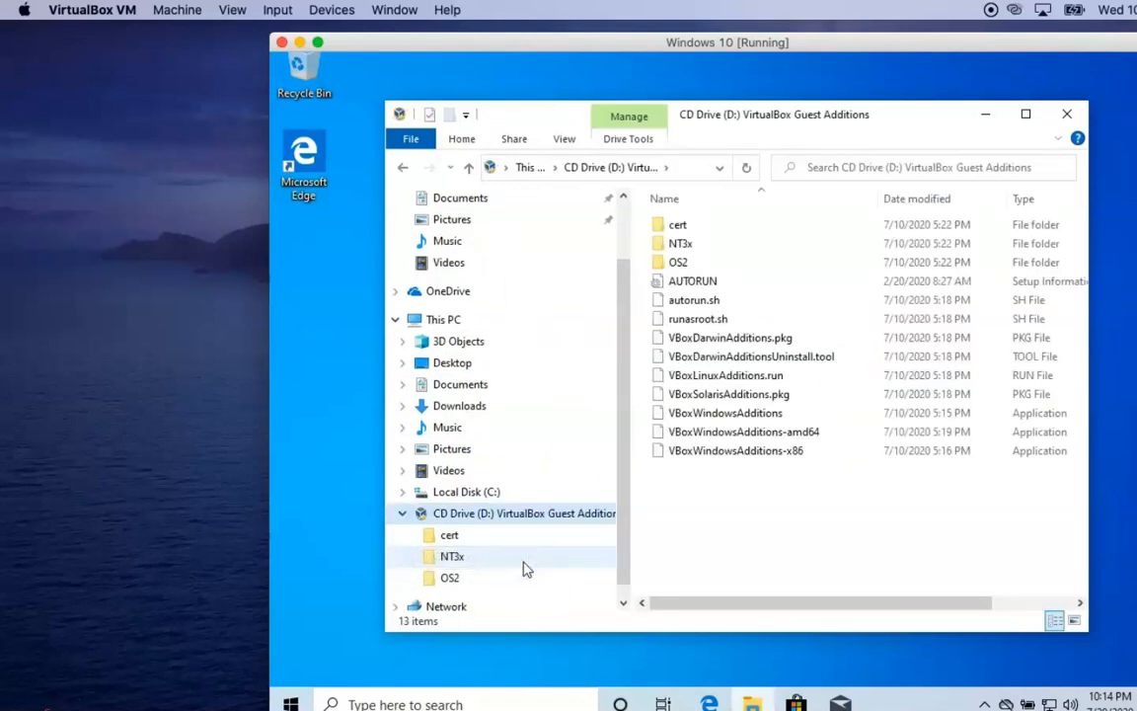
# Install Guest Additions 6.1.12 from VBoxWindowsAdditions-amd64 with default folder and components, allowing the Oracle driver, then reboot
pyautogui.doubleClick(820, 436)
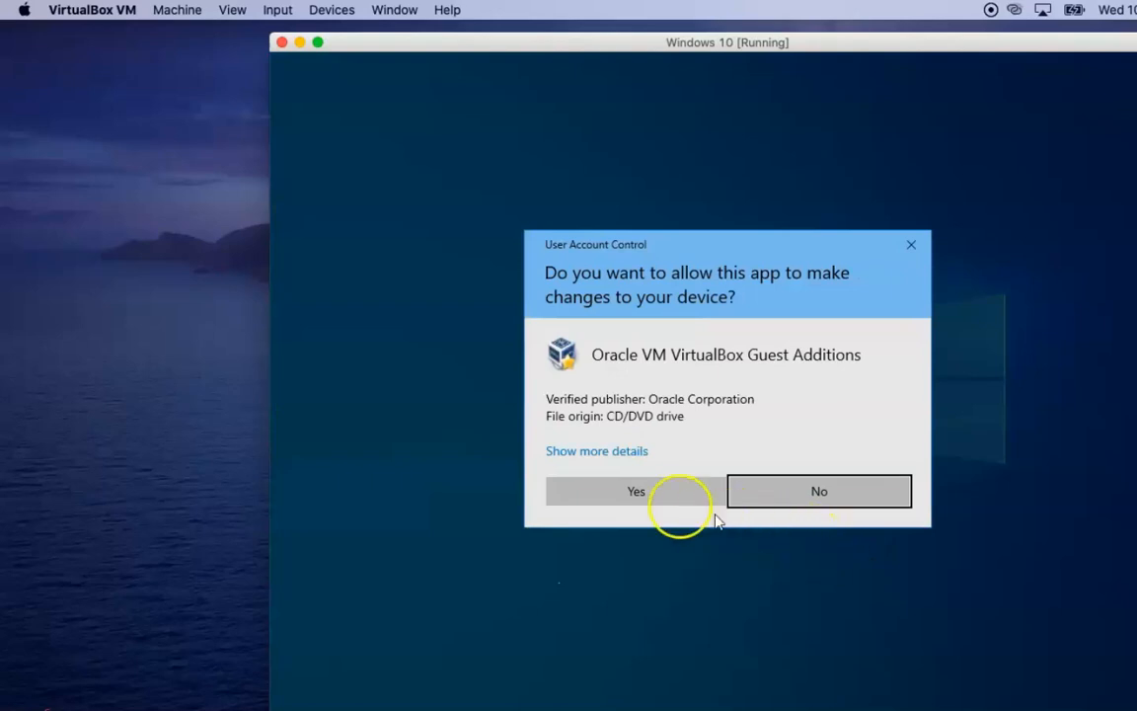
pyautogui.click(636, 494)
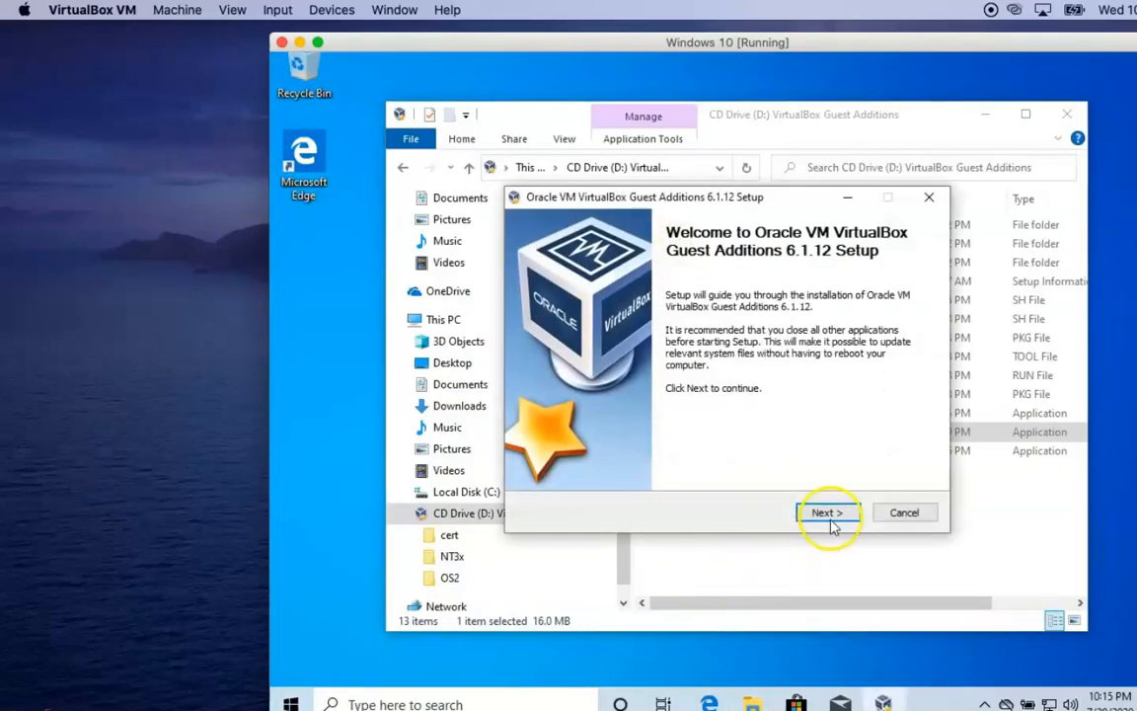
pyautogui.click(830, 515)
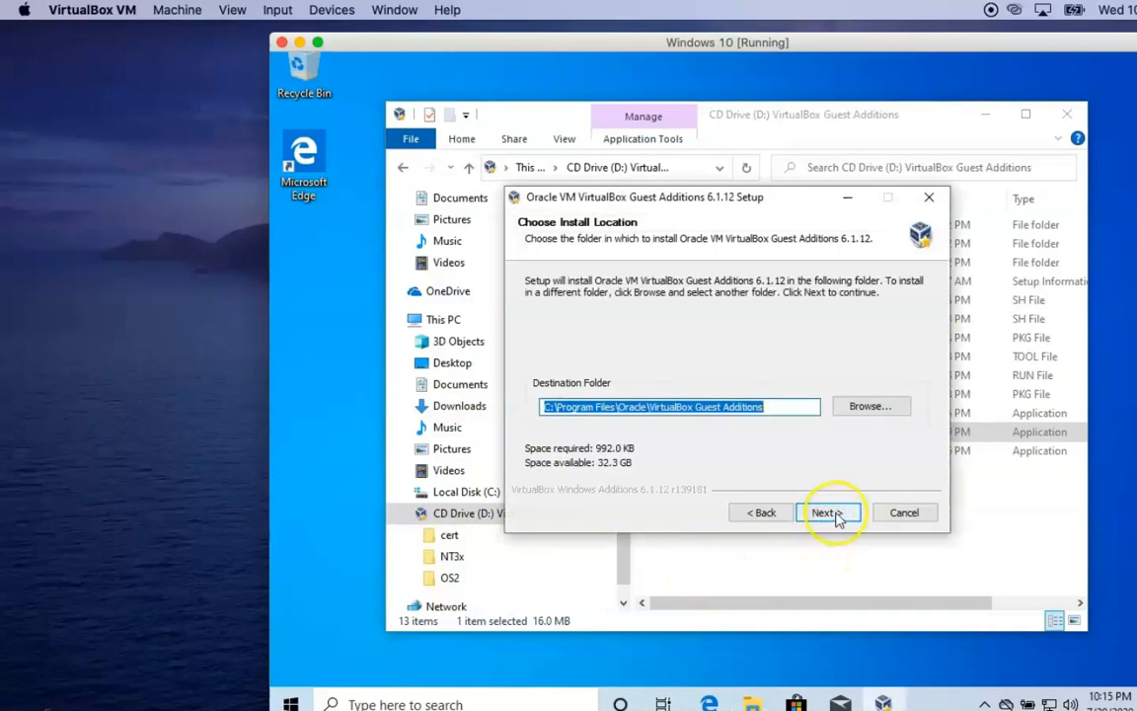
pyautogui.click(829, 513)
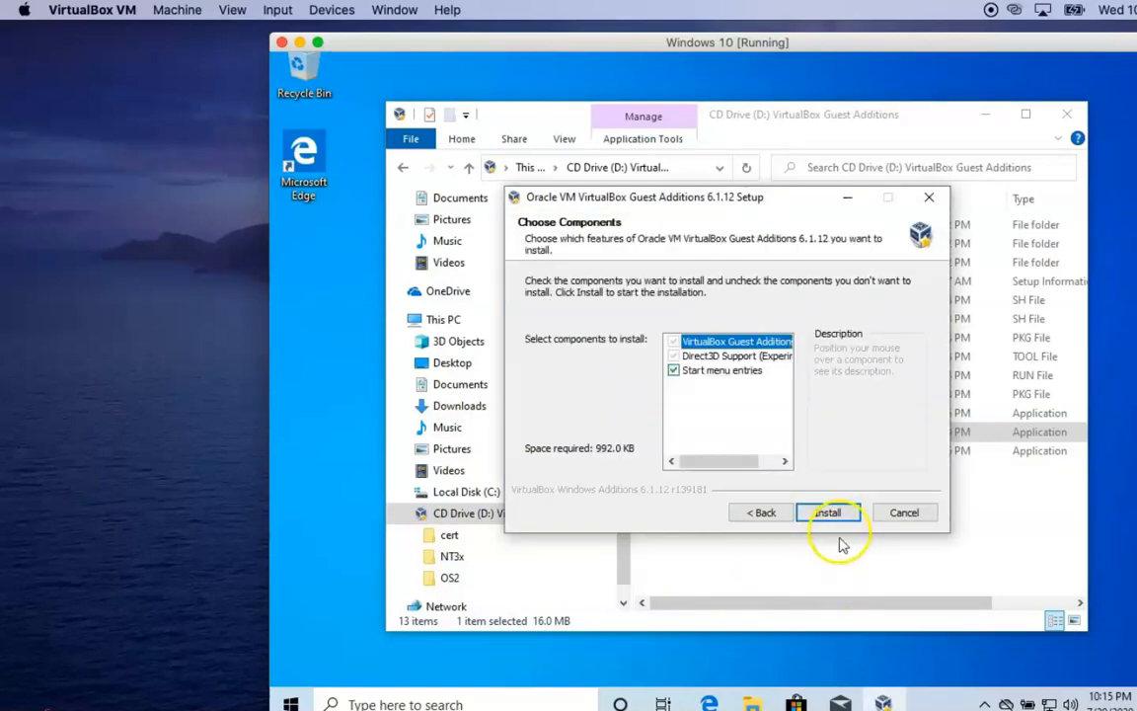
pyautogui.click(834, 514)
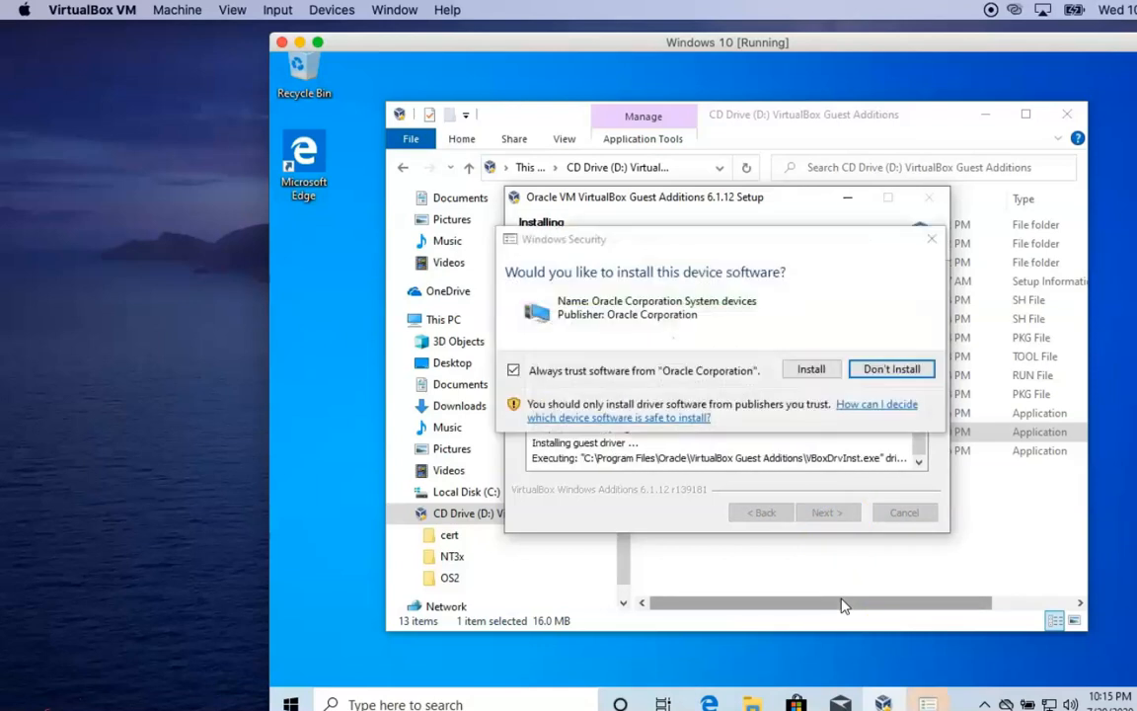
pyautogui.click(809, 367)
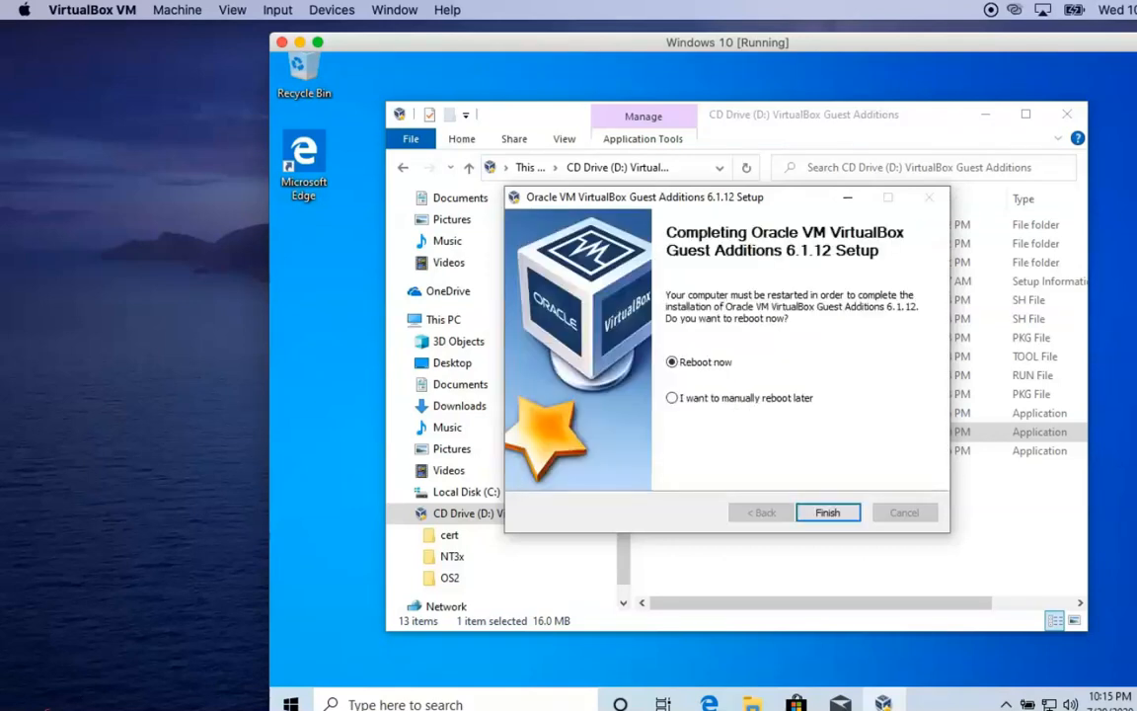
pyautogui.click(838, 519)
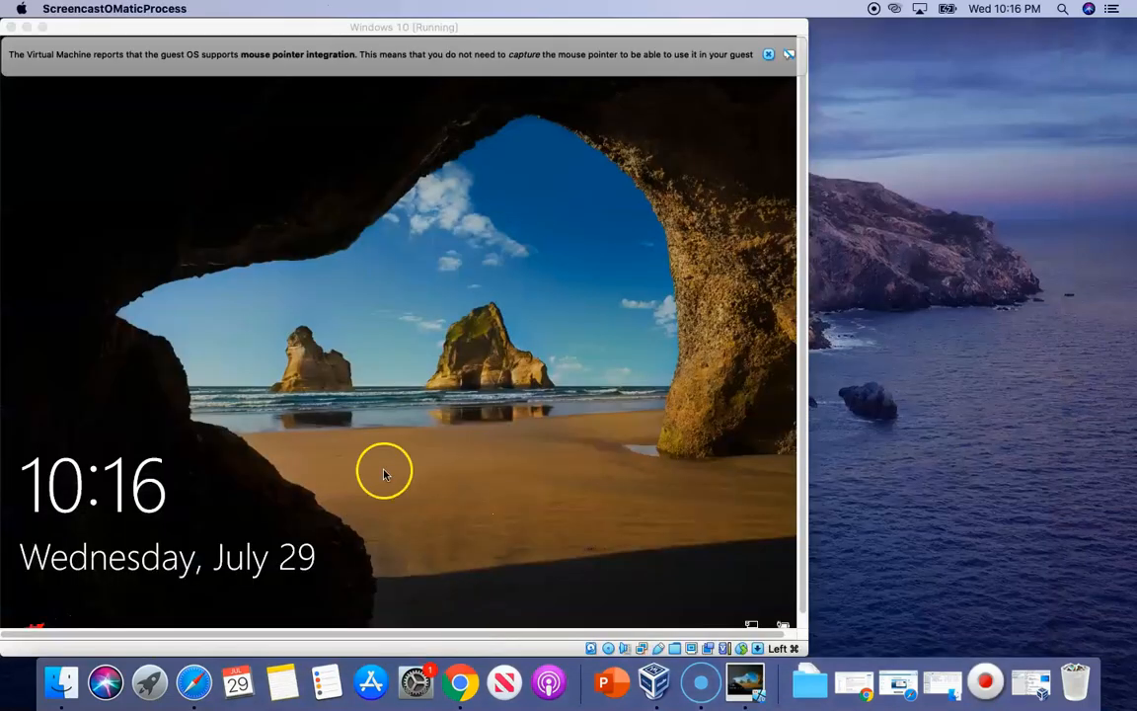
# Sign in to the Windows guest from the lock screen with the account PIN
pyautogui.click(333, 344)
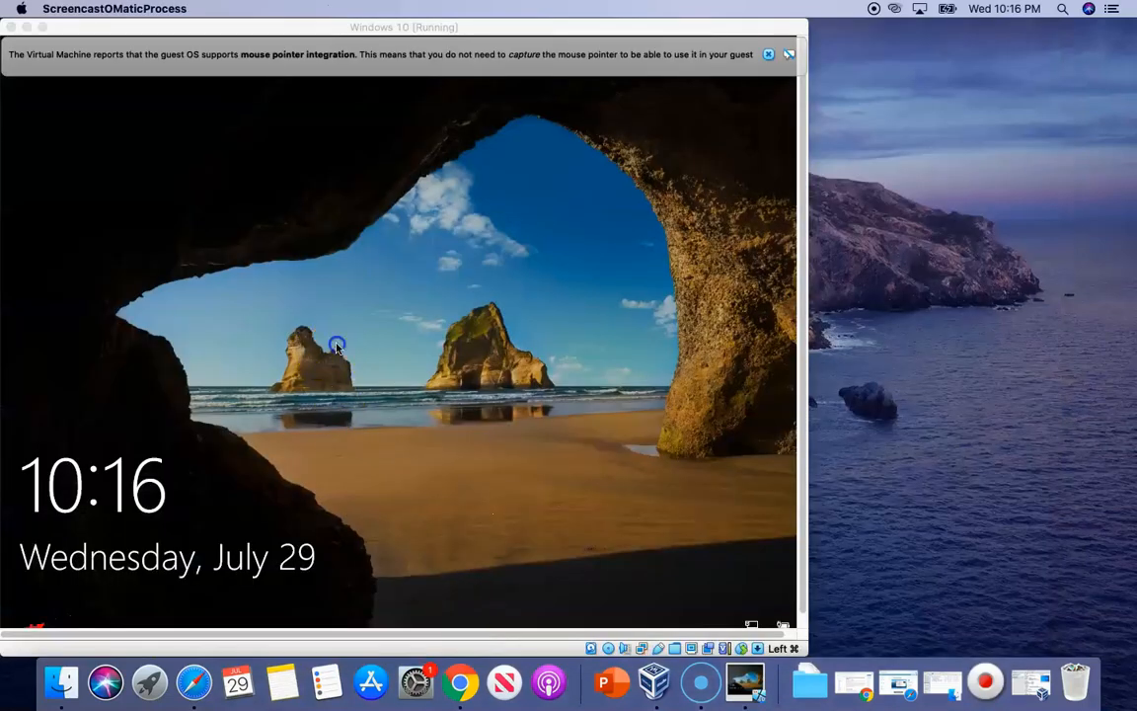
pyautogui.click(471, 460)
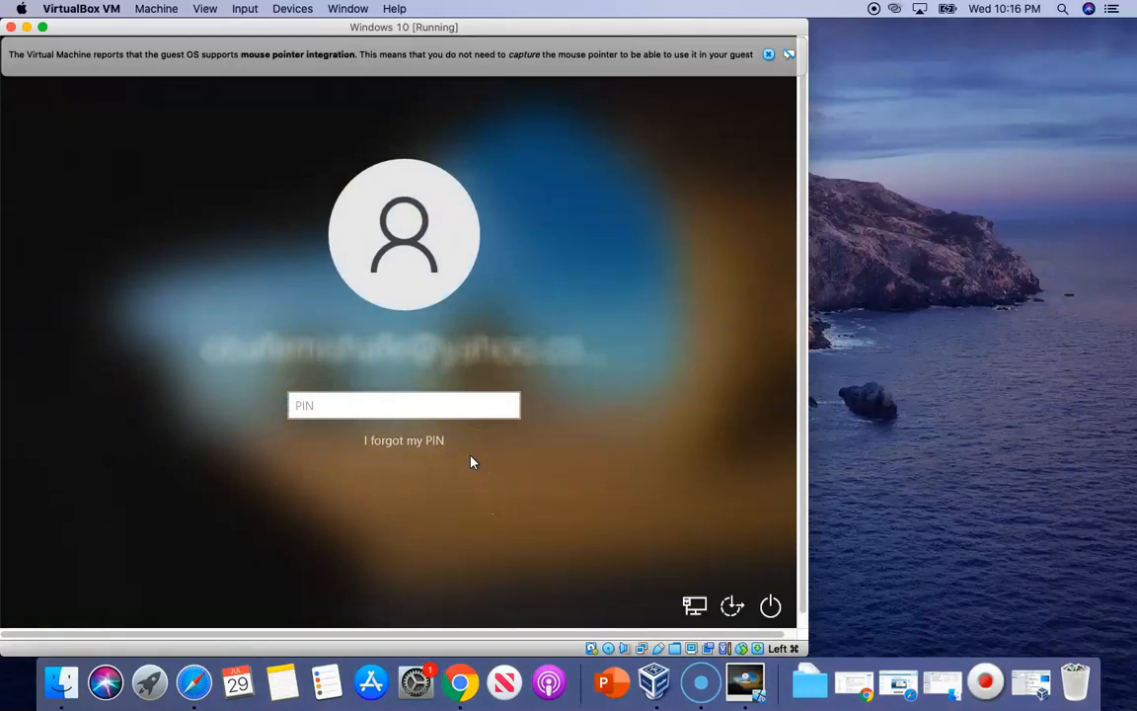
pyautogui.write('••••')
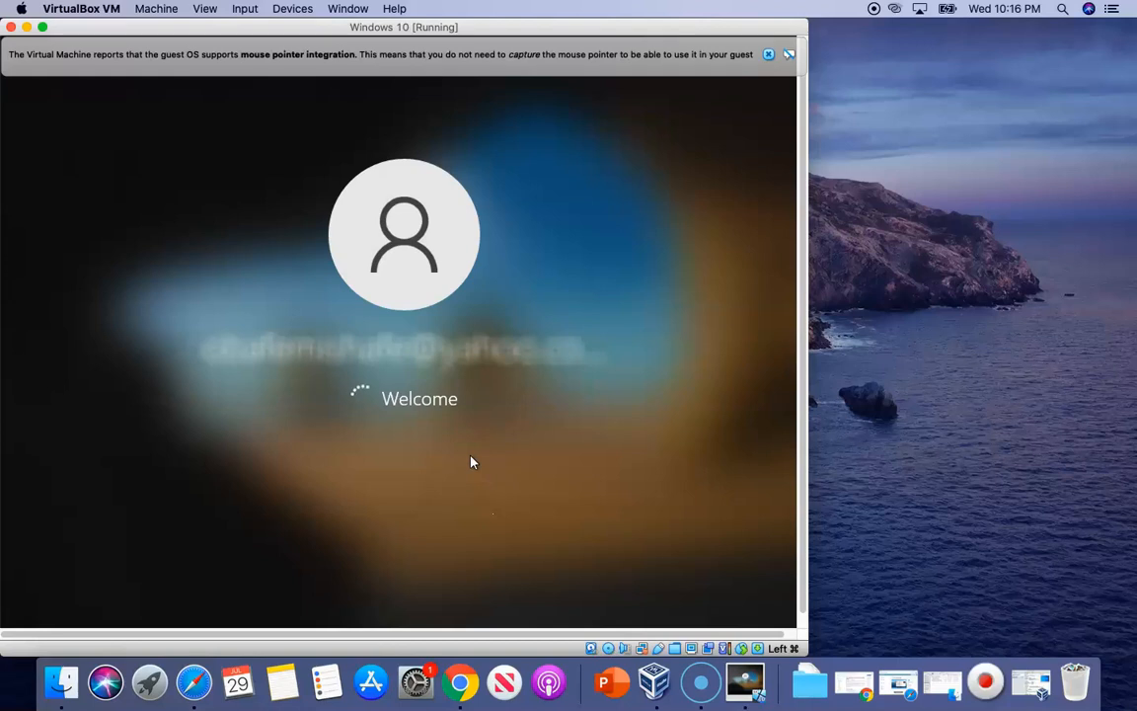
pyautogui.click(833, 260)
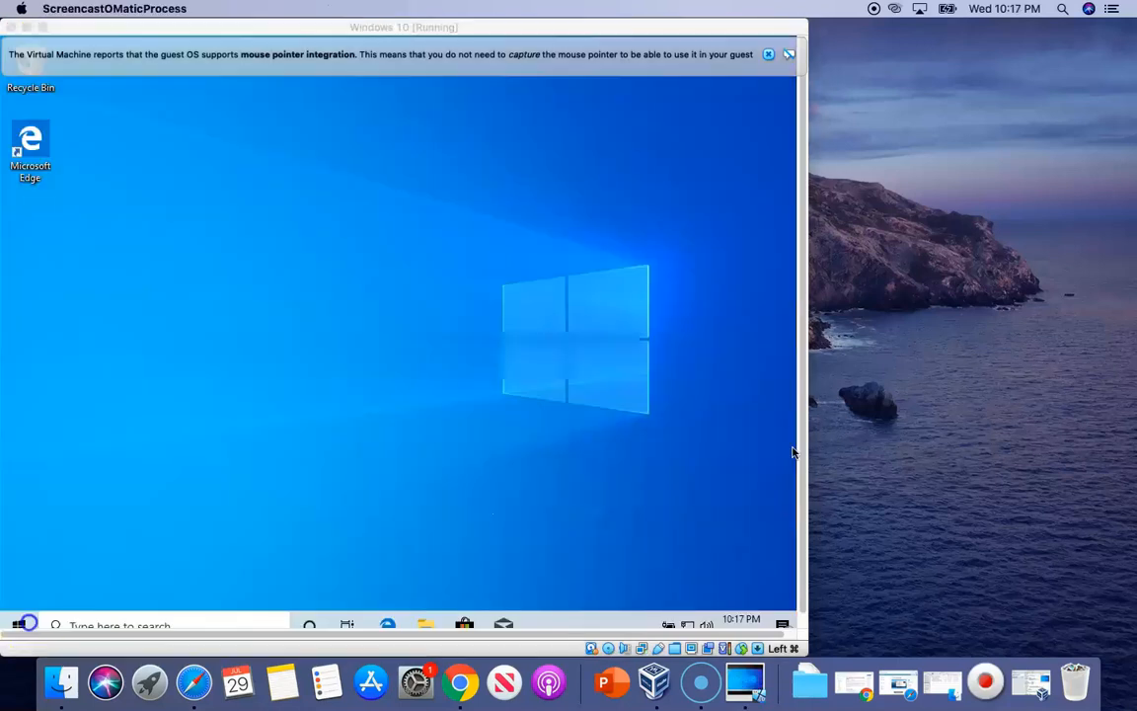
# Dismiss the mouse integration notice and switch the VM to full-screen mode
pyautogui.click(768, 55)
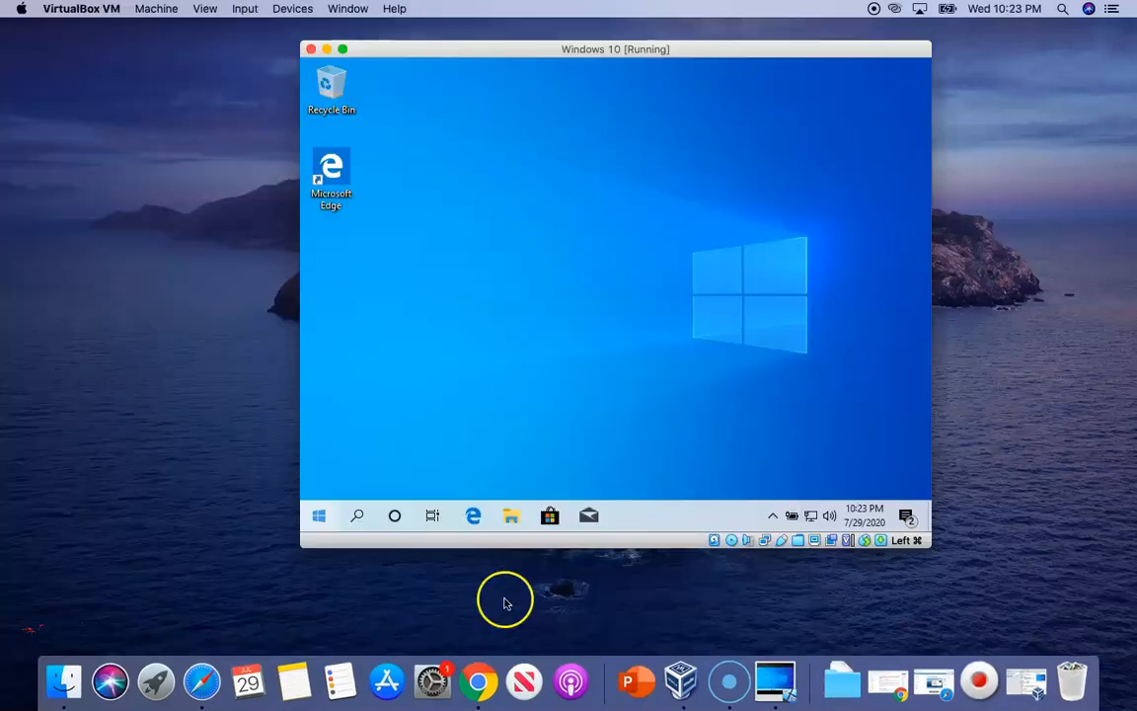
pyautogui.click(207, 9)
pyautogui.click(232, 28)
pyautogui.click(647, 228)
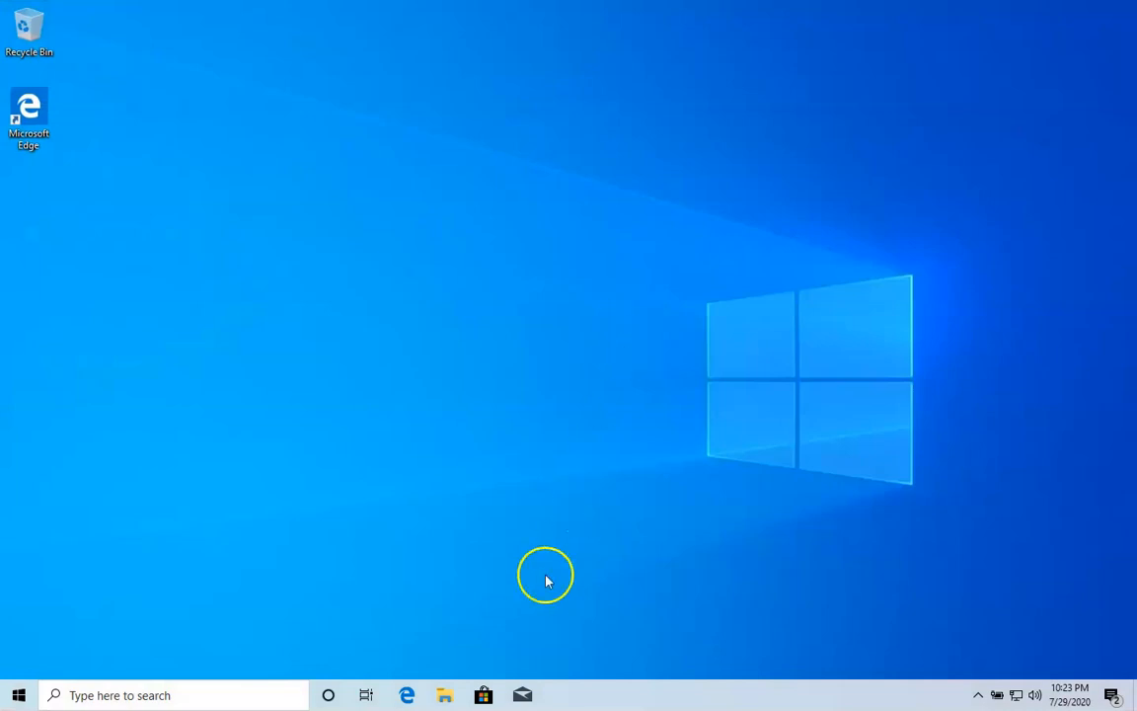
# Browse File Explorer through Network and VBOXSVR to the \\VBOXSVR\Downloads share
pyautogui.click(448, 693)
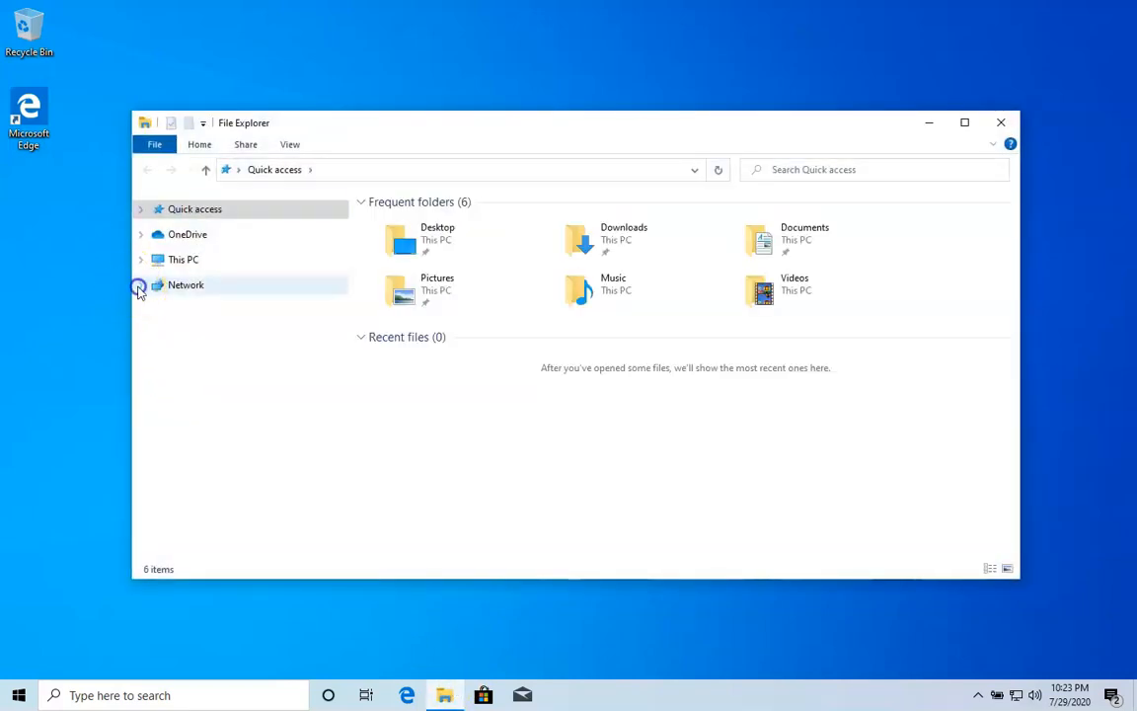
pyautogui.click(141, 285)
pyautogui.click(186, 306)
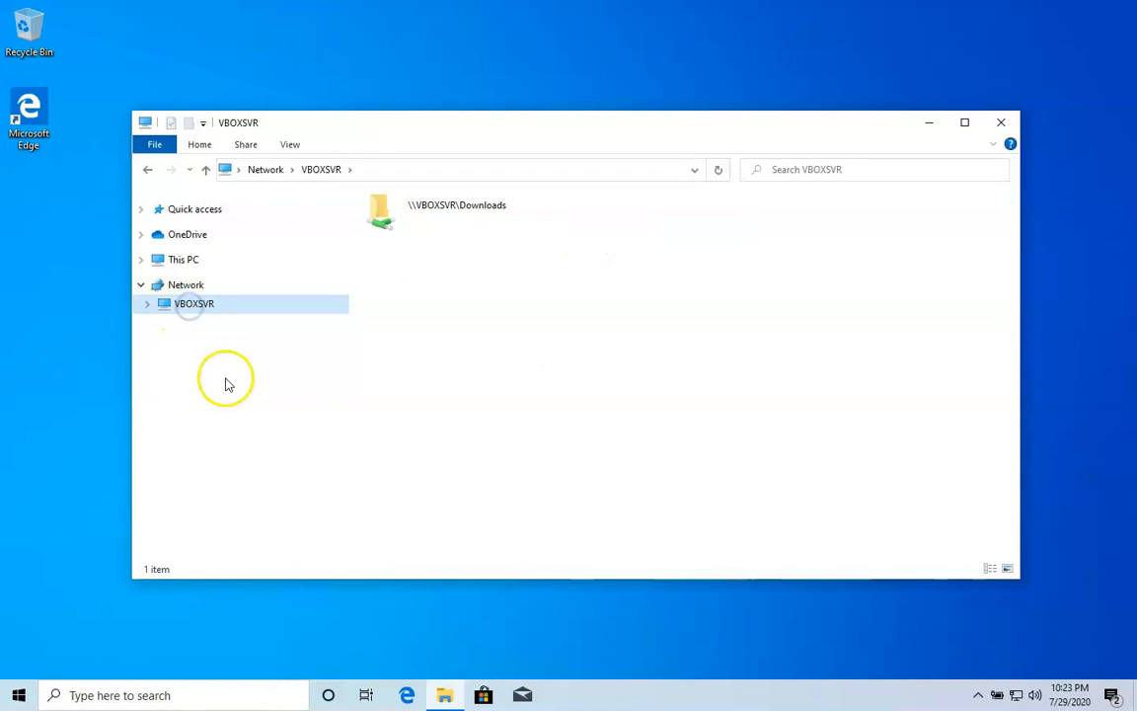
pyautogui.doubleClick(483, 225)
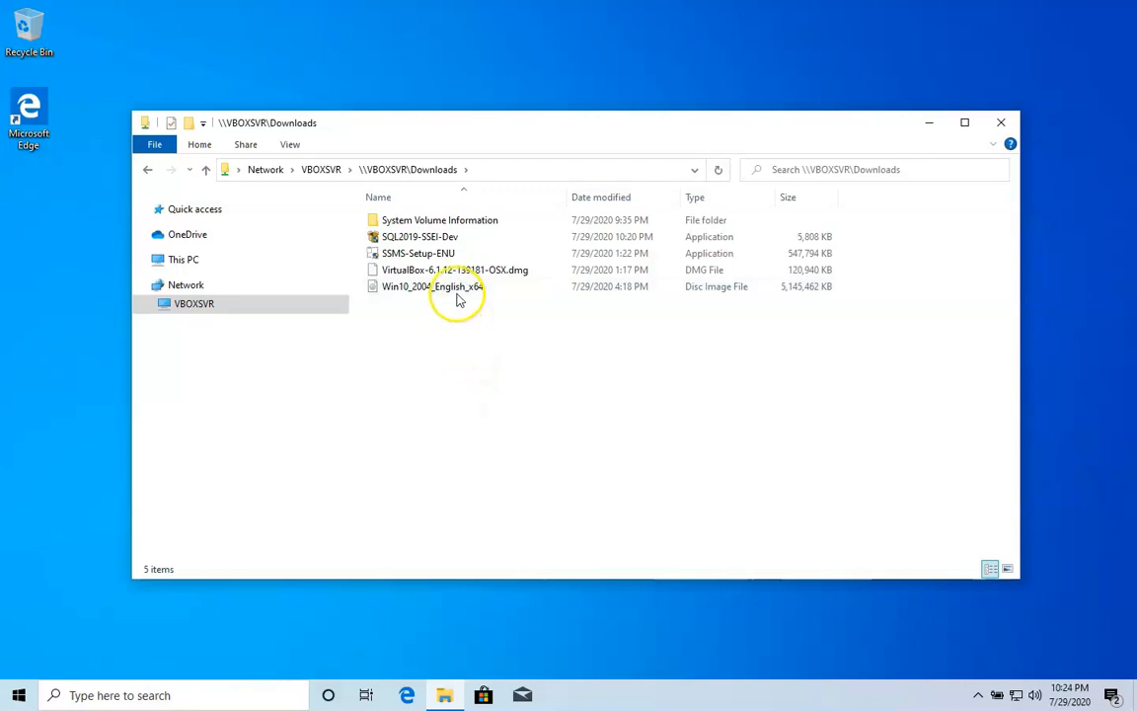
# Install SQL Server 2019 Developer Edition from SQL2019-SSEI-Dev, accepting the license, then exit the installer
pyautogui.doubleClick(425, 239)
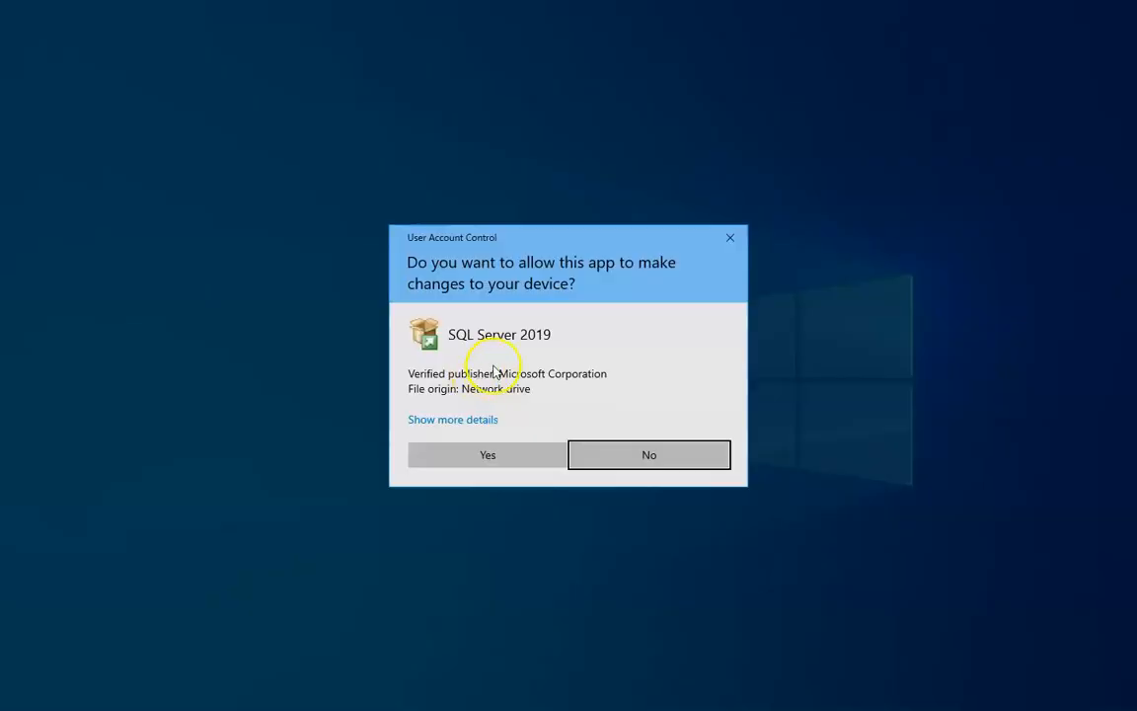
pyautogui.click(491, 456)
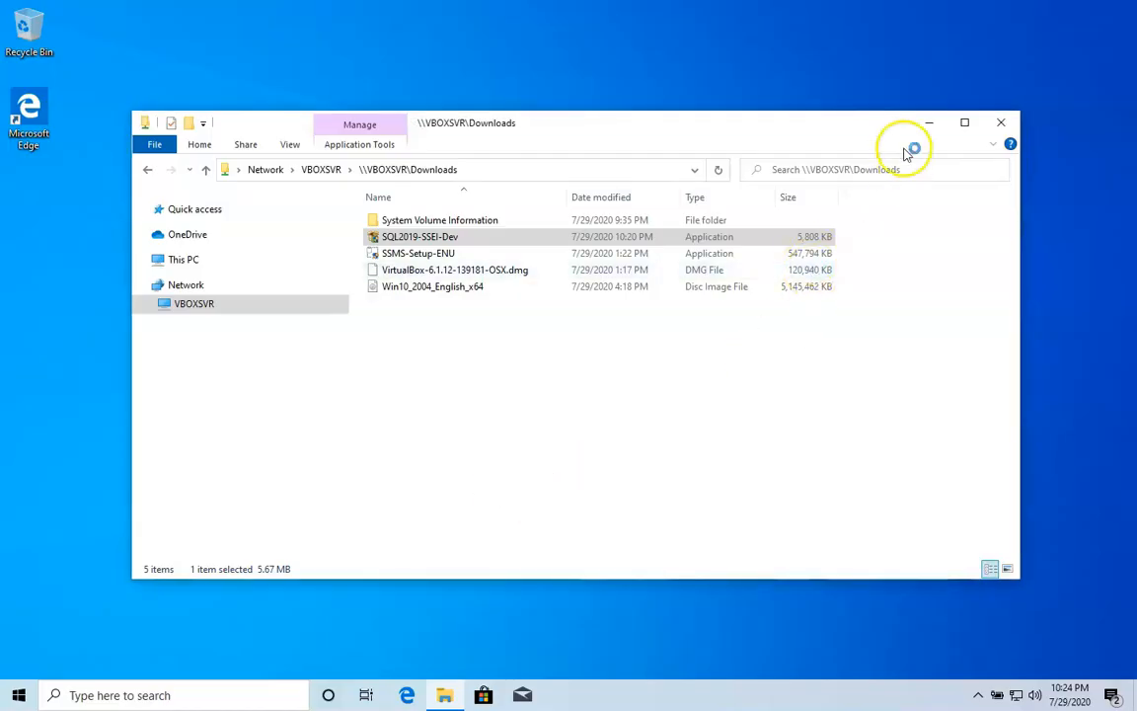
pyautogui.click(928, 124)
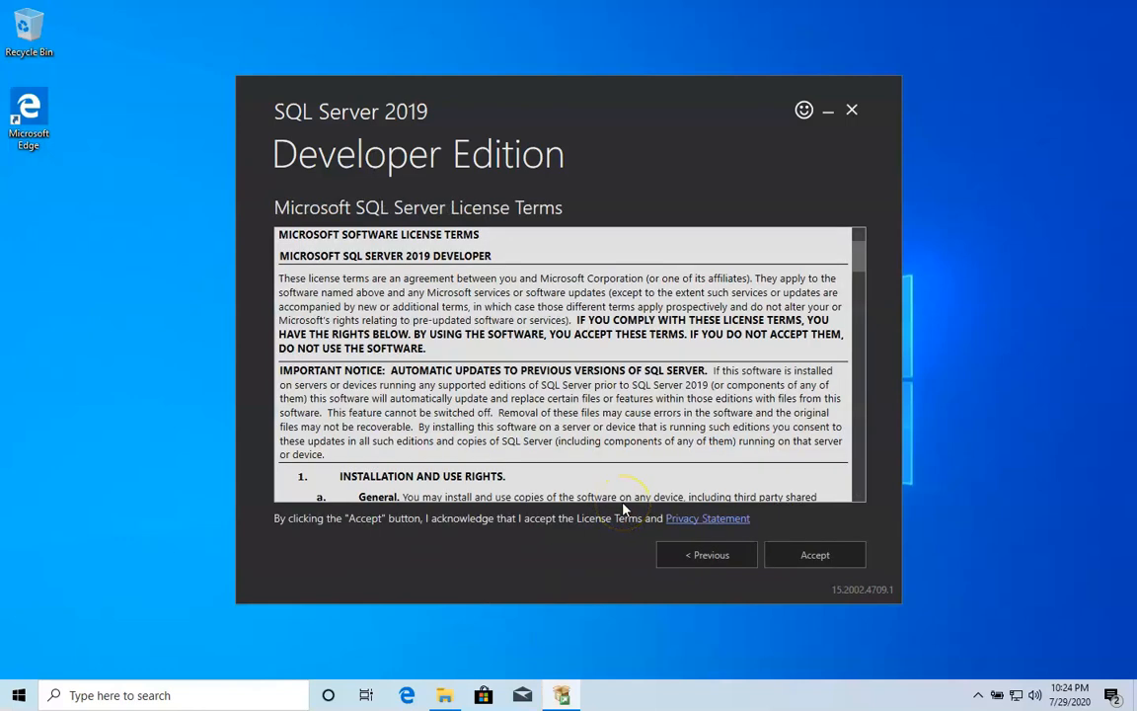
pyautogui.moveTo(865, 263); pyautogui.dragTo(847, 499)
pyautogui.click(826, 559)
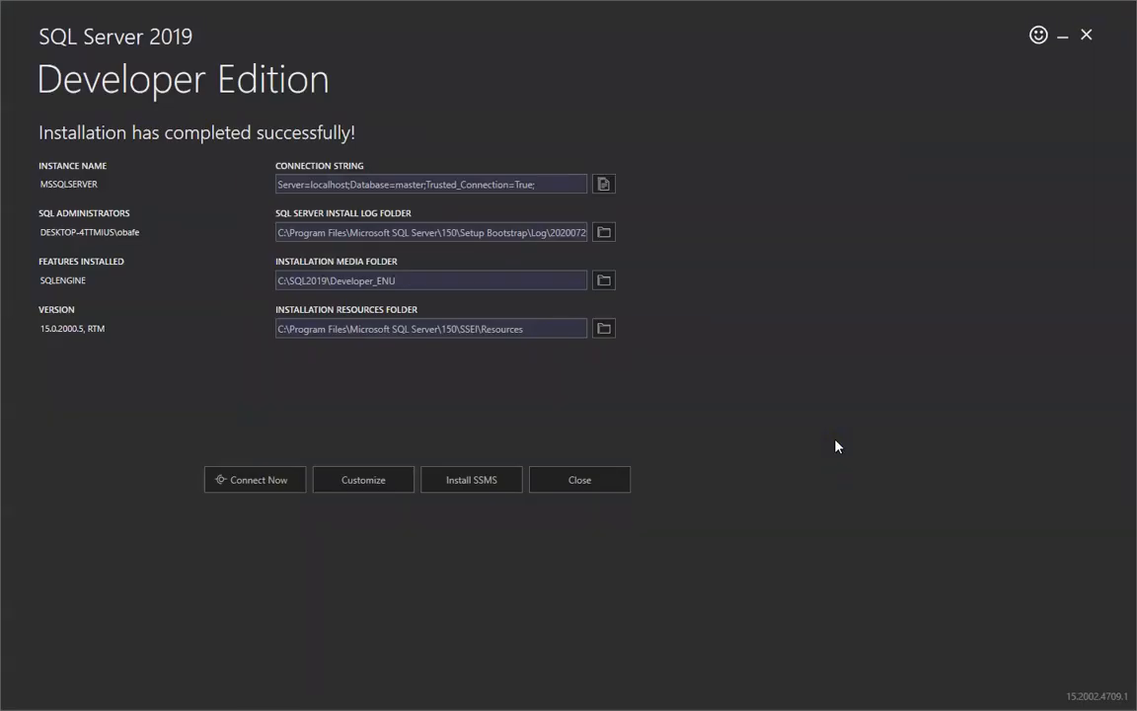
pyautogui.click(599, 491)
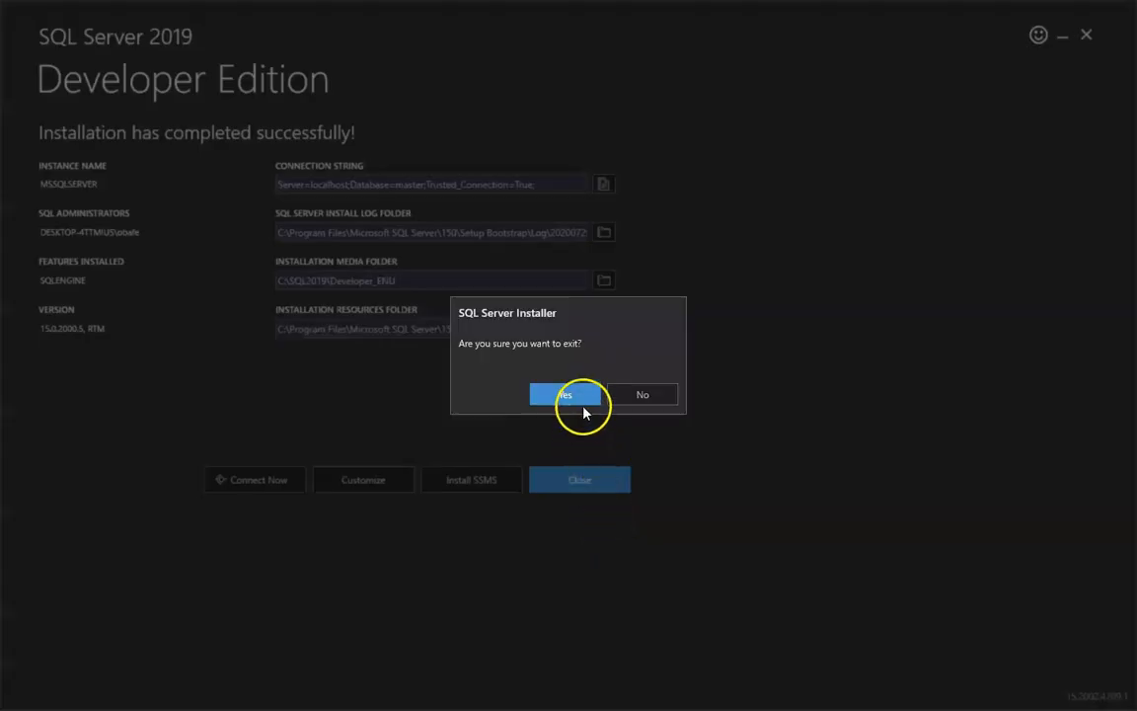
pyautogui.click(583, 397)
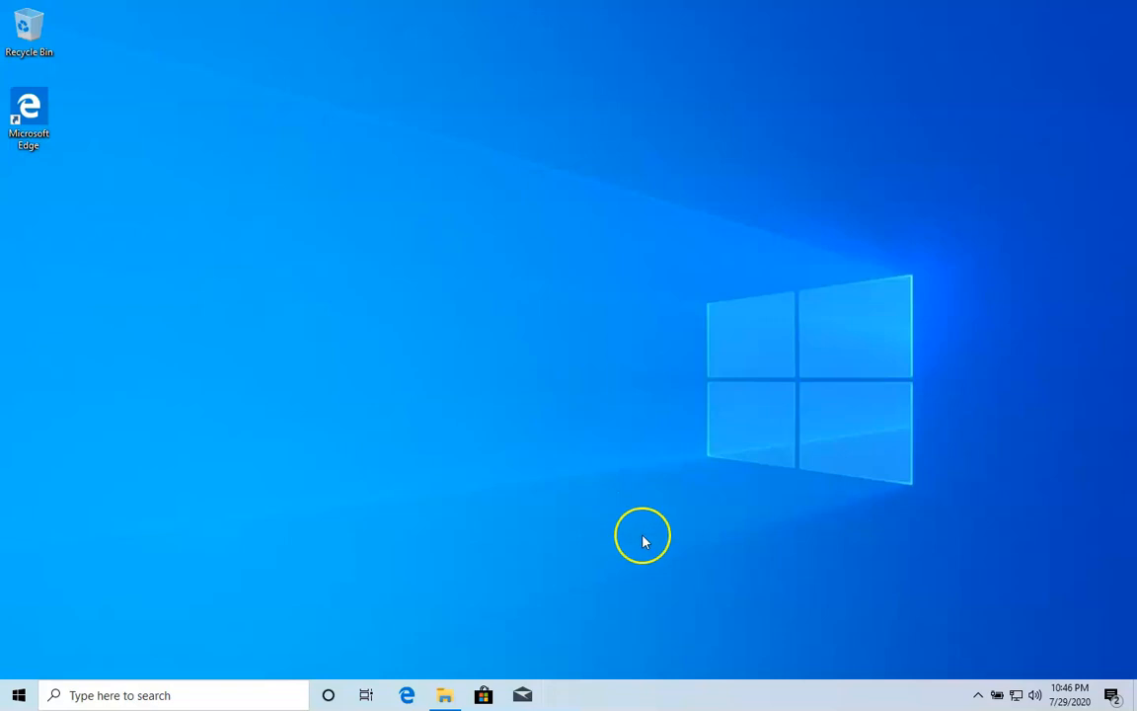
# Install SQL Server Management Studio 18.6 from SSMS-Setup-ENU and restart the guest
pyautogui.click(443, 695)
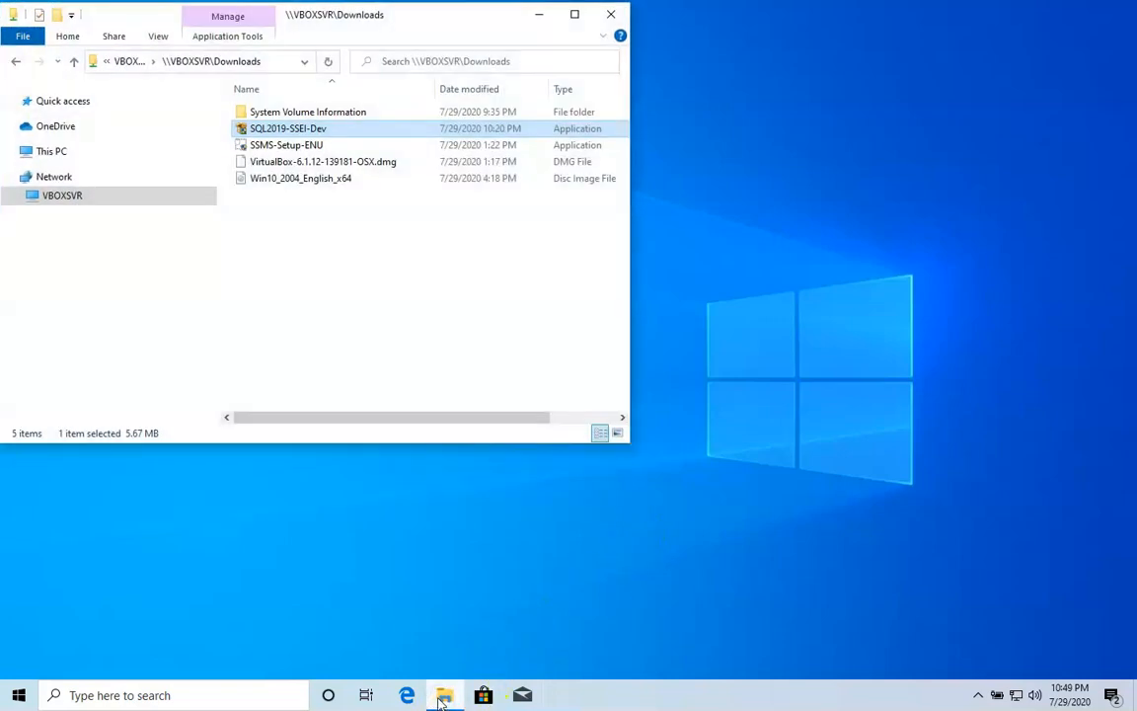
pyautogui.doubleClick(314, 145)
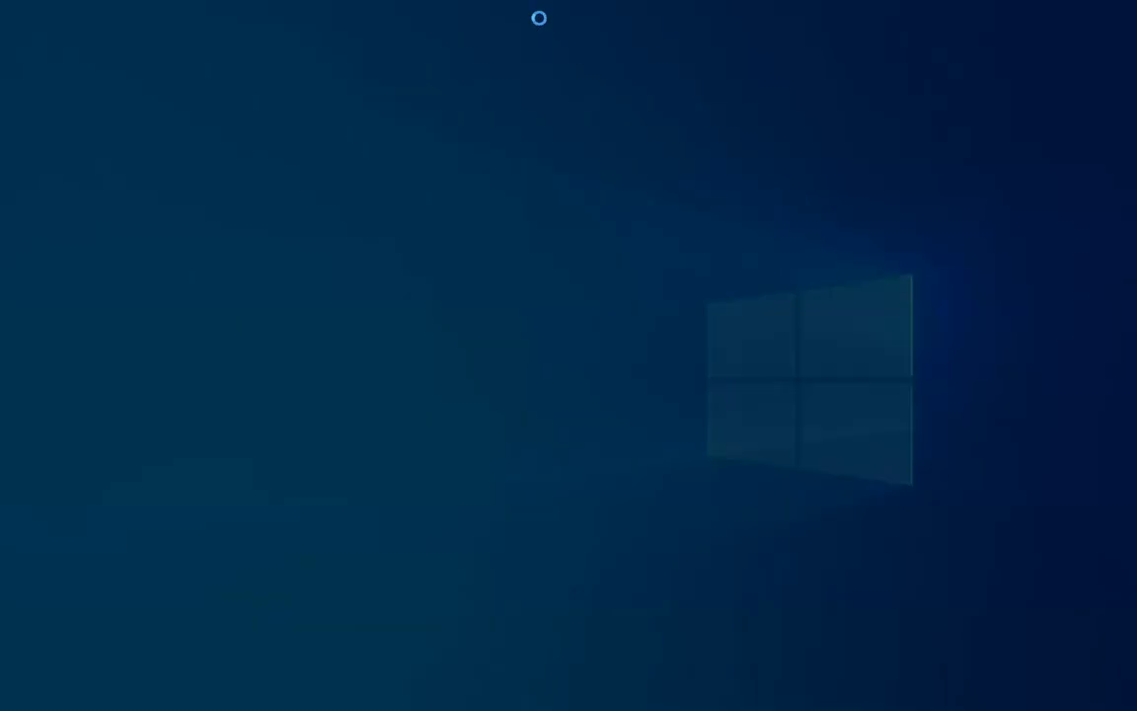
pyautogui.click(491, 457)
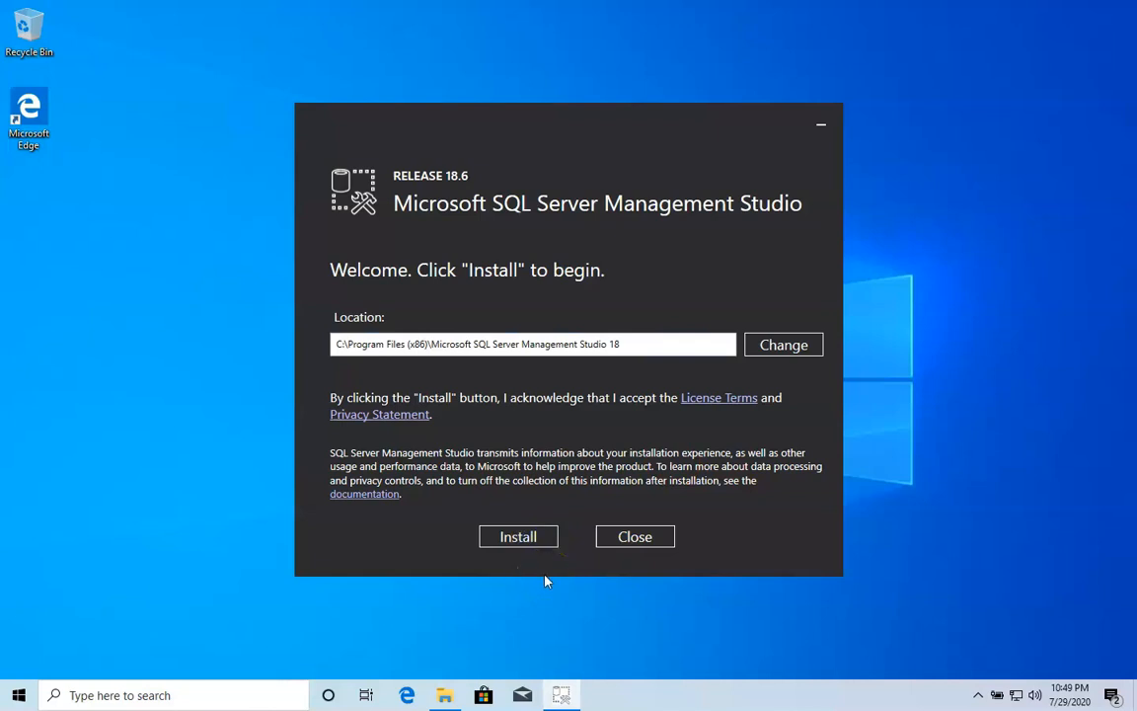
pyautogui.click(528, 539)
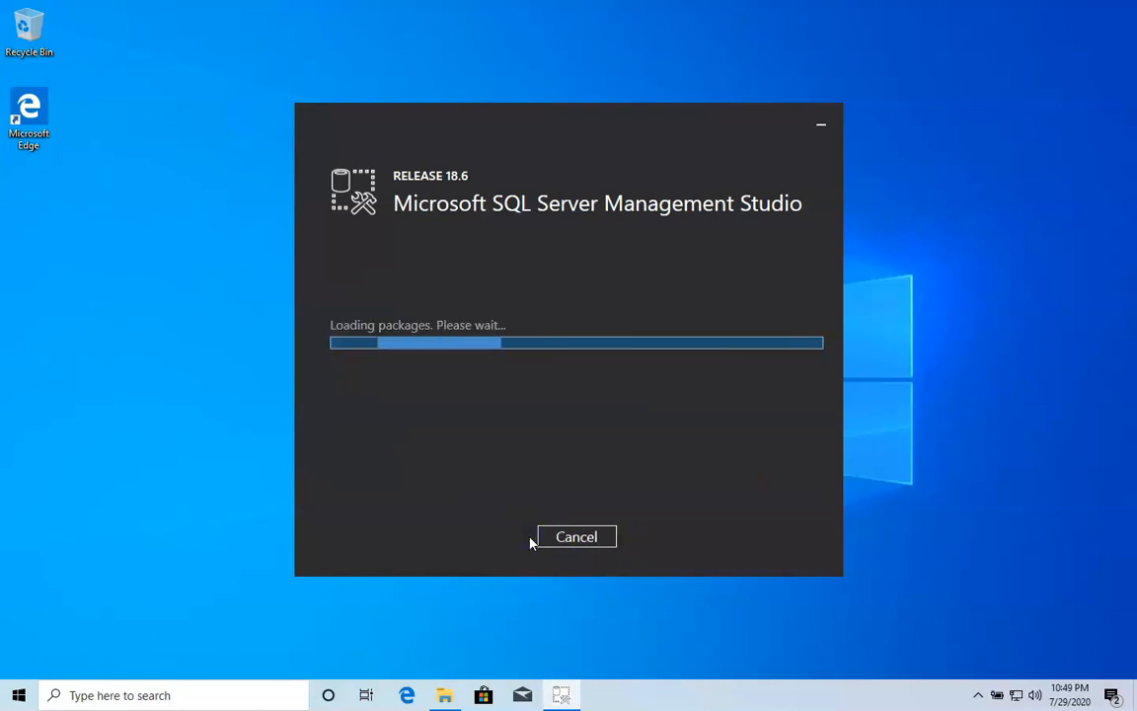
pyautogui.click(1071, 557)
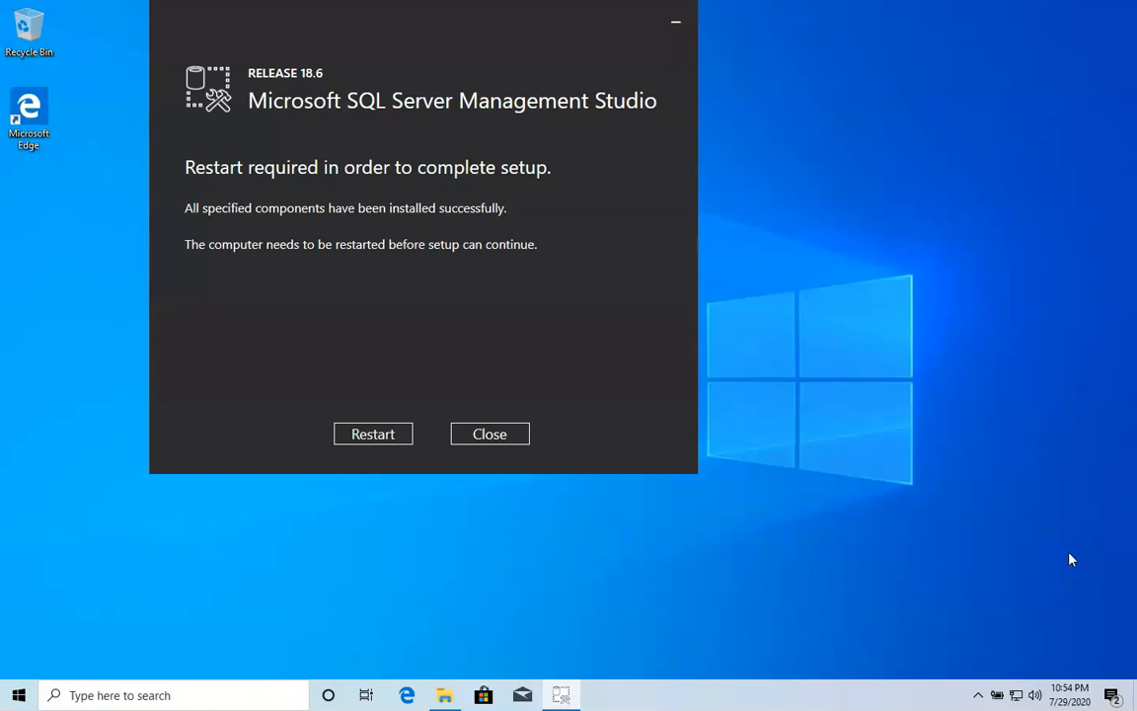
pyautogui.click(384, 437)
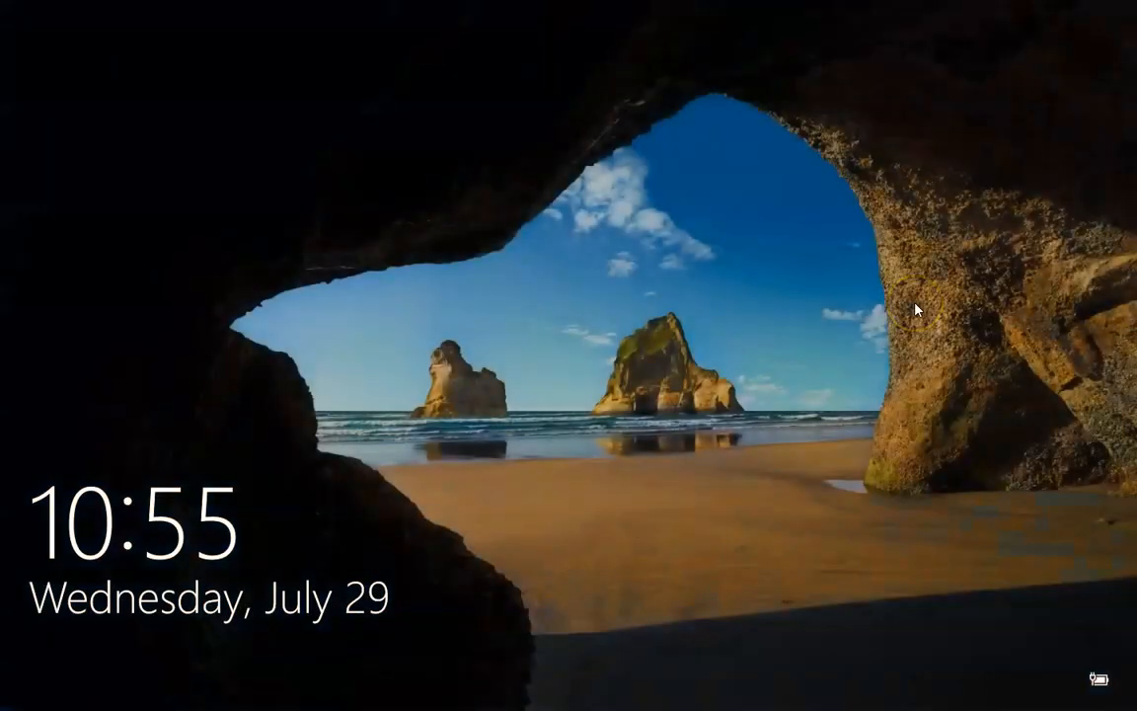
# Sign back in to Windows from the lock screen with the account PIN
pyautogui.click(805, 311)
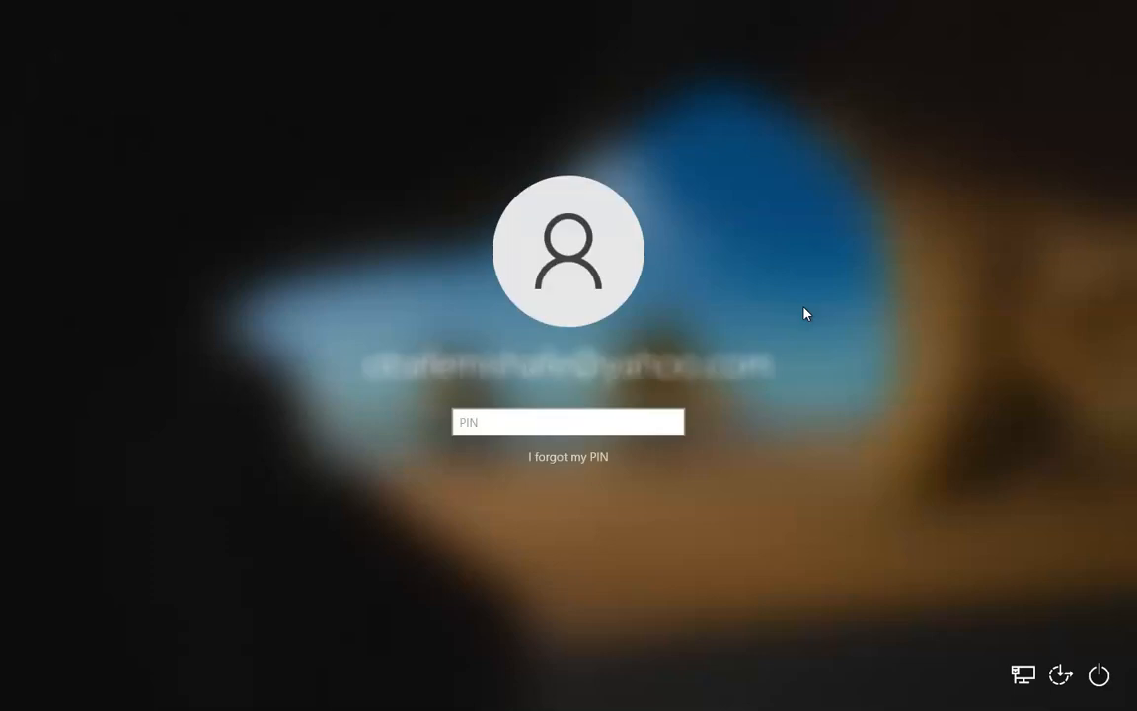
pyautogui.write('•••')
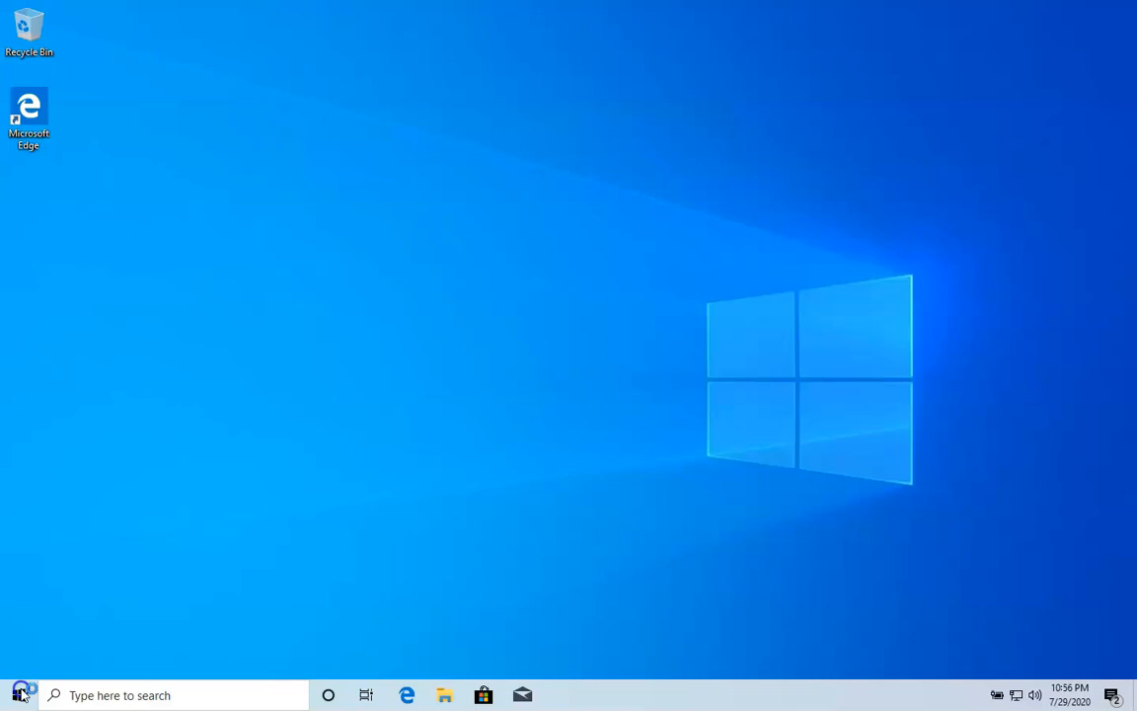
# Launch Microsoft SQL Server Management Studio 18 from the Start menu
pyautogui.click(19, 695)
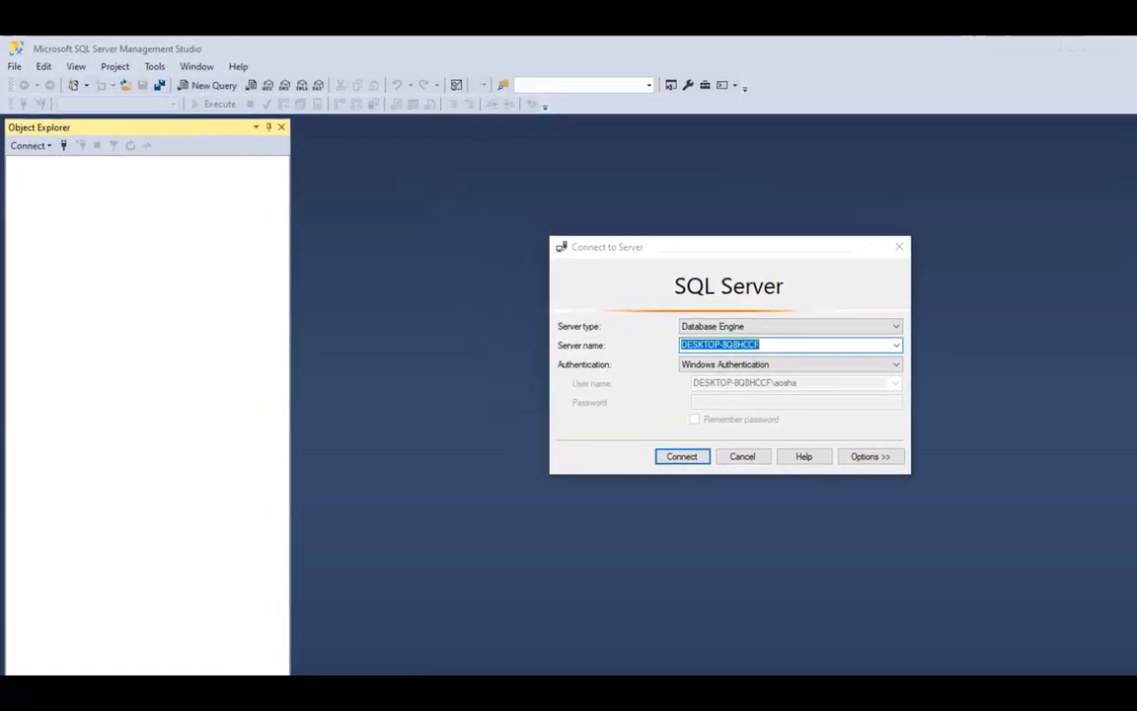
# Keep Database Engine as server type and settle on server DESKTOP-8Q8HCCF after browsing for servers
pyautogui.click(832, 306)
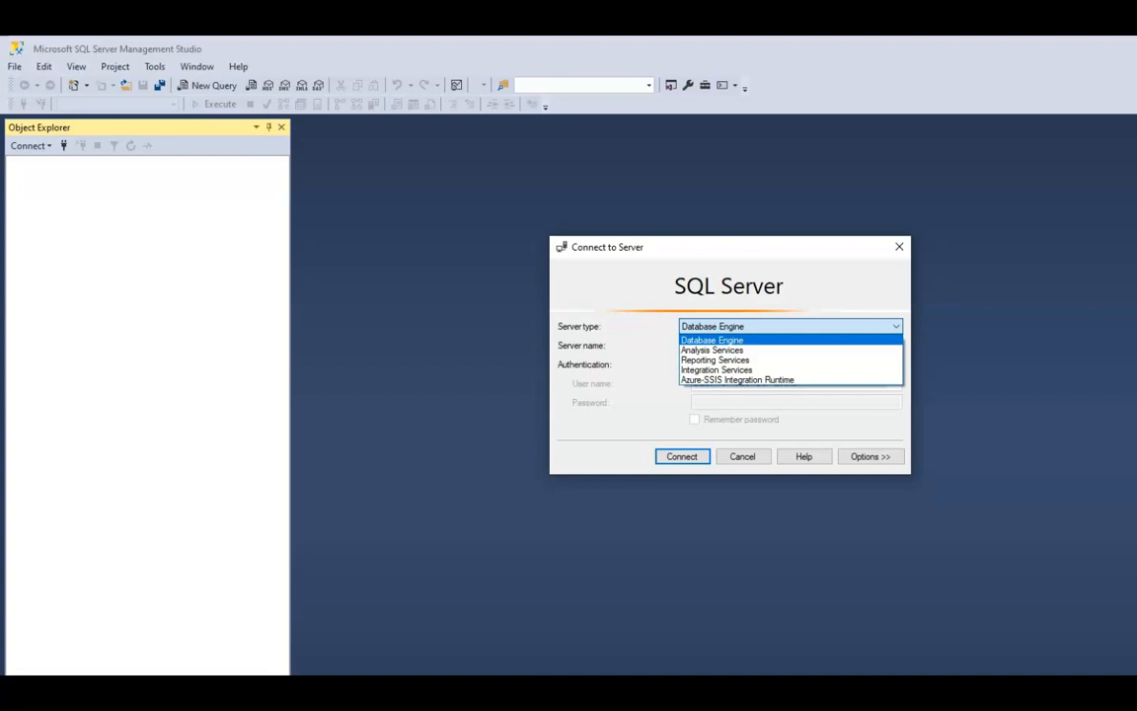
pyautogui.click(894, 326)
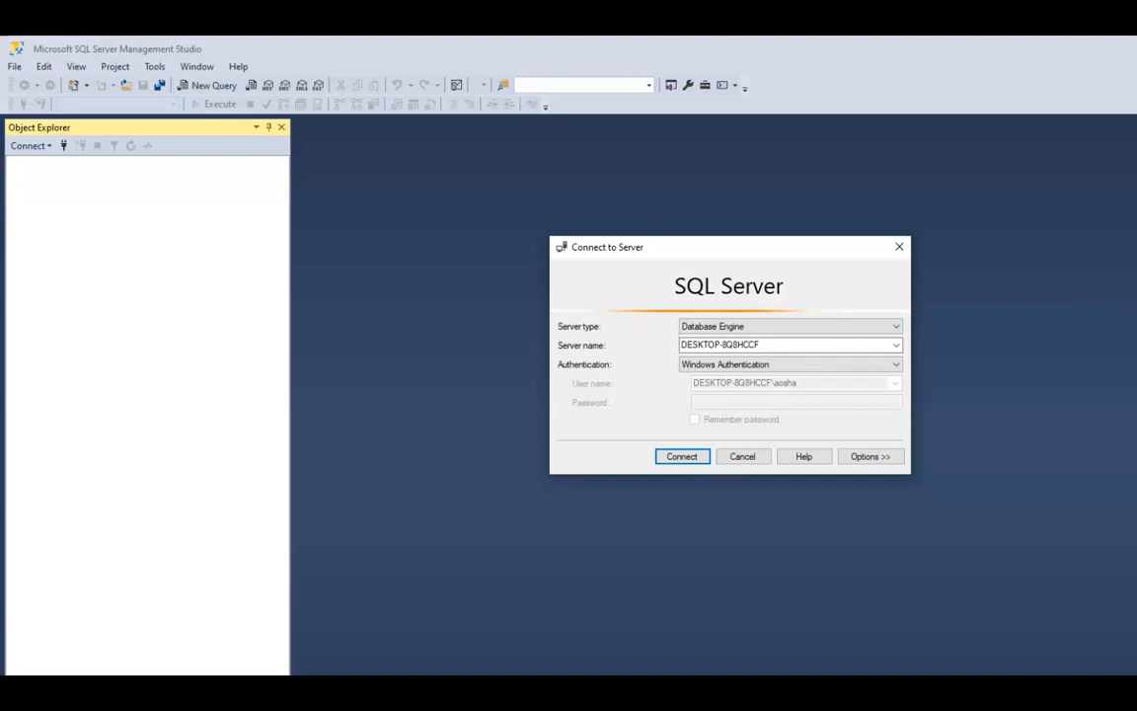
pyautogui.click(895, 345)
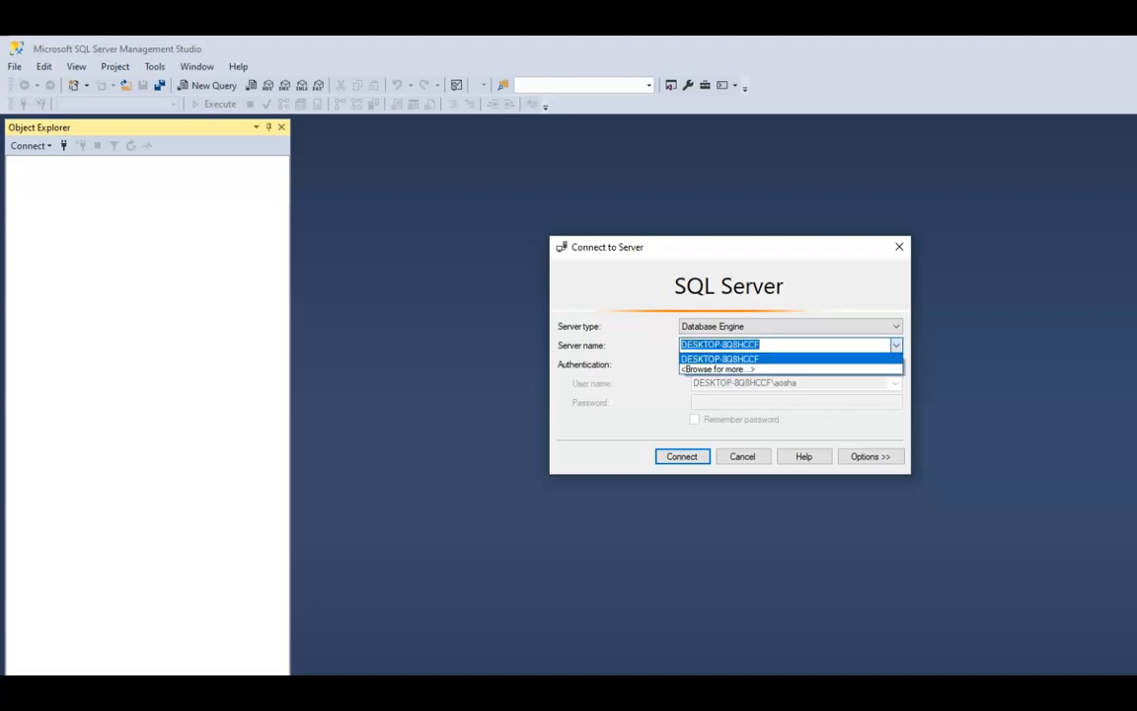
pyautogui.press('Return')
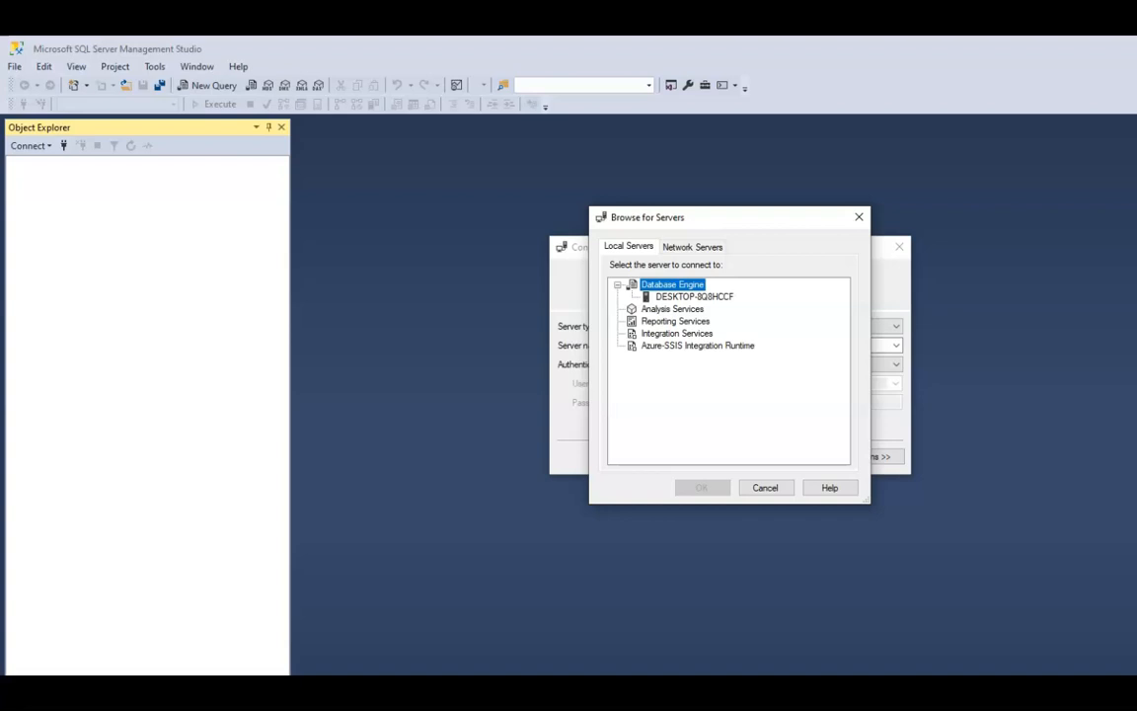
pyautogui.press('Left')
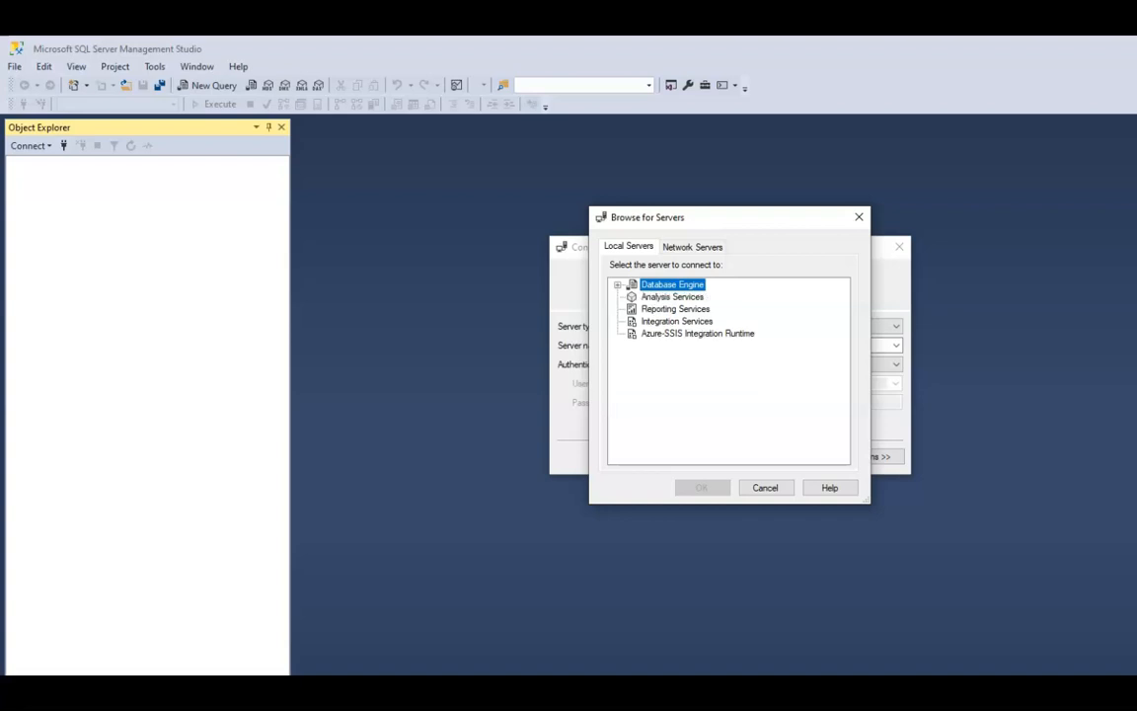
pyautogui.click(766, 488)
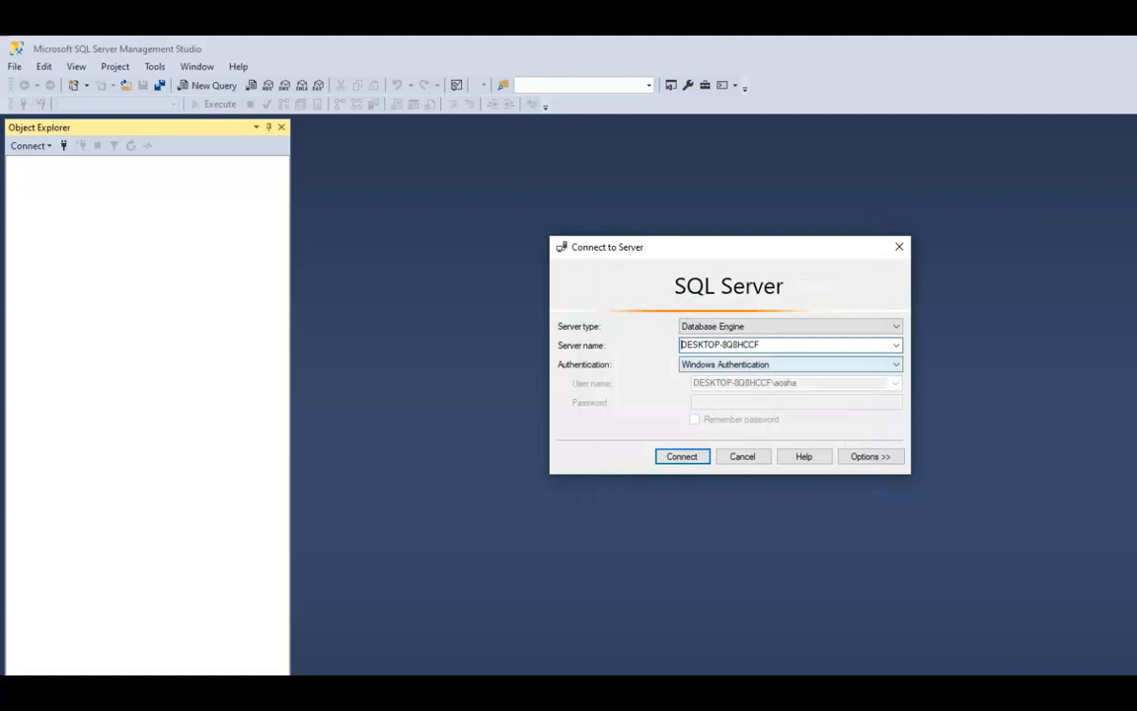
# Connect with Windows Authentication and open a new query window on master
pyautogui.click(790, 364)
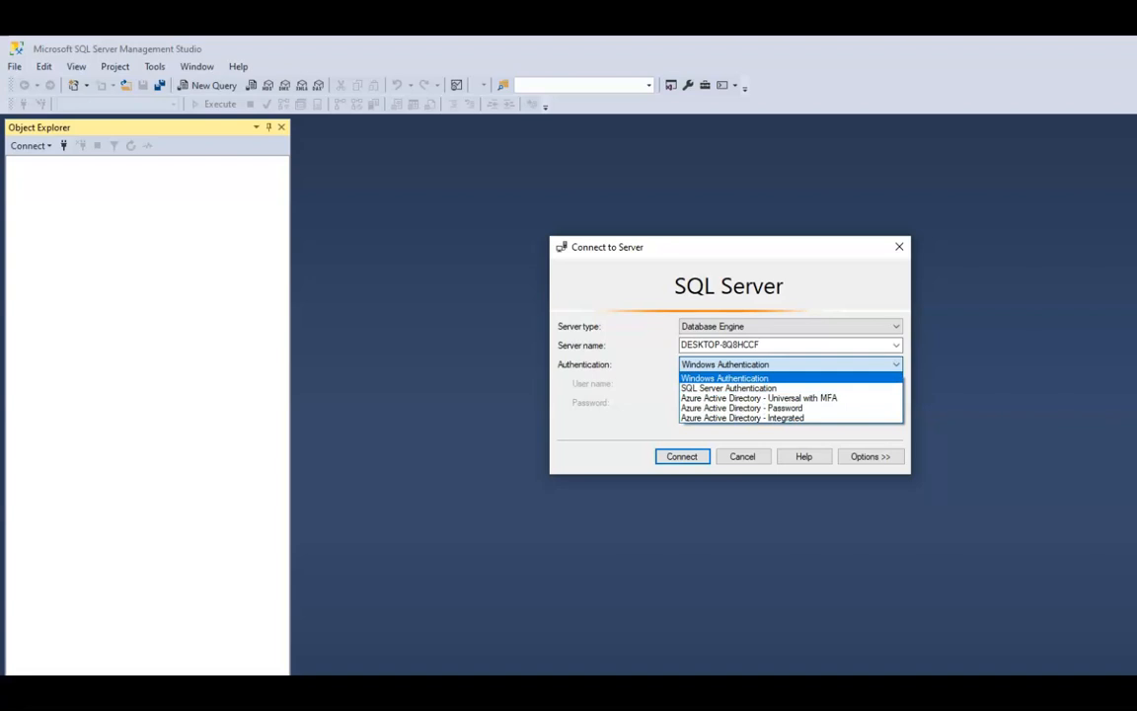
pyautogui.press('Return')
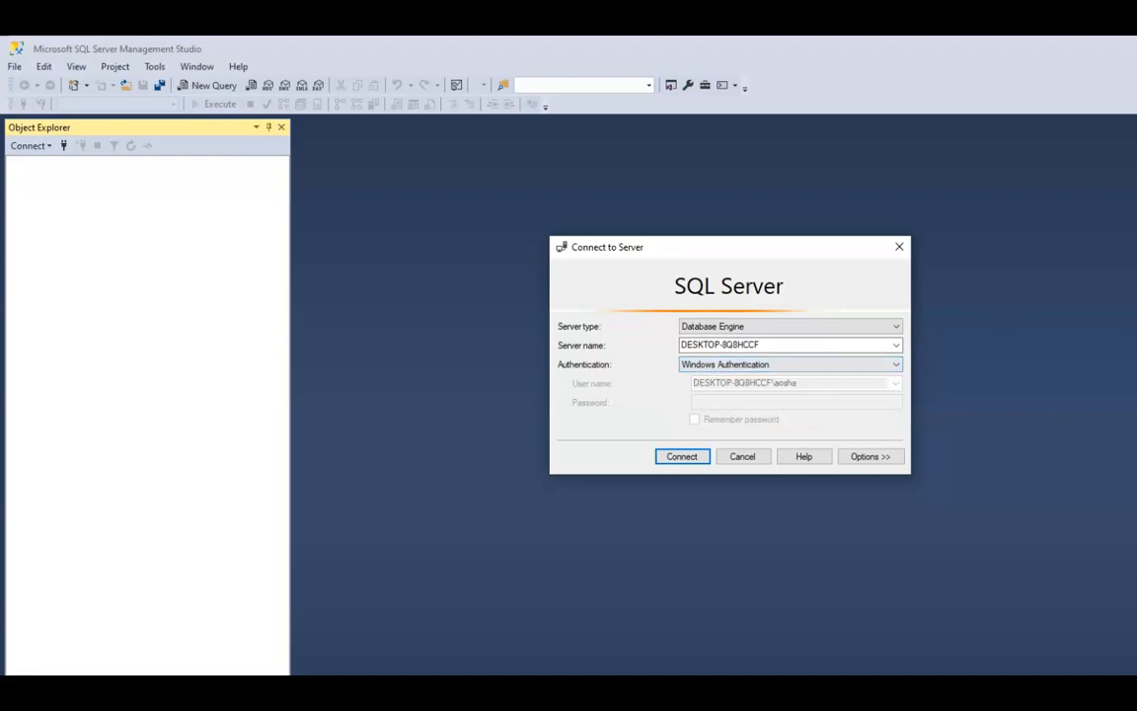
pyautogui.press('Return')
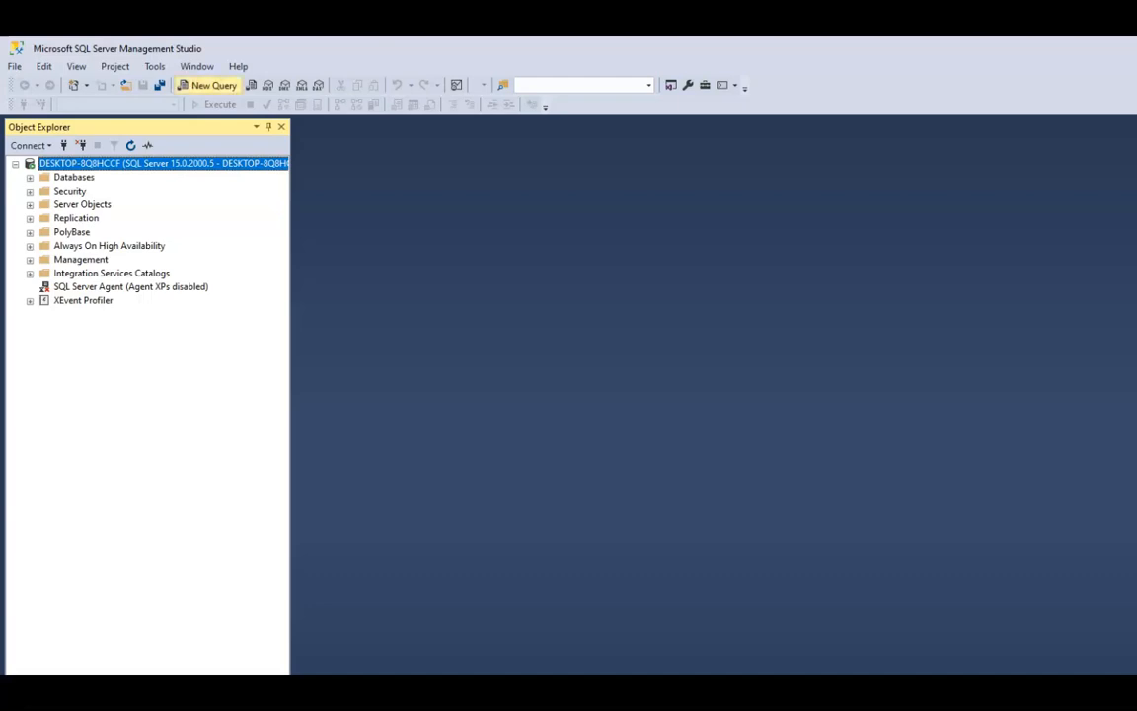
pyautogui.click(209, 86)
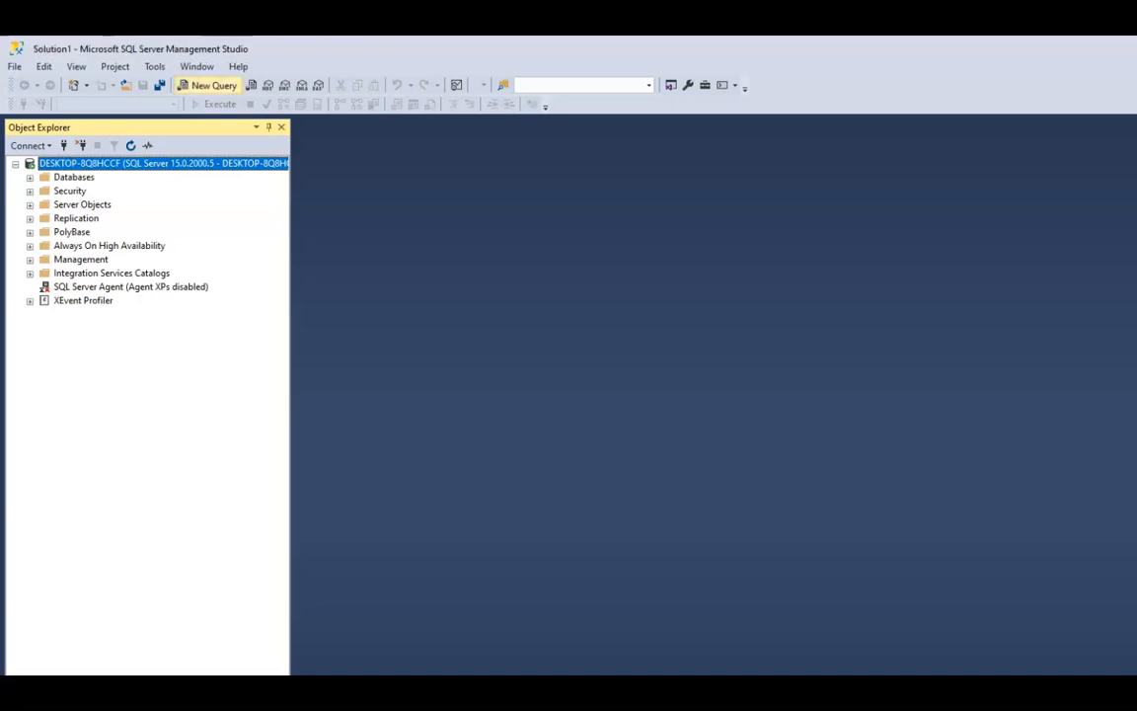